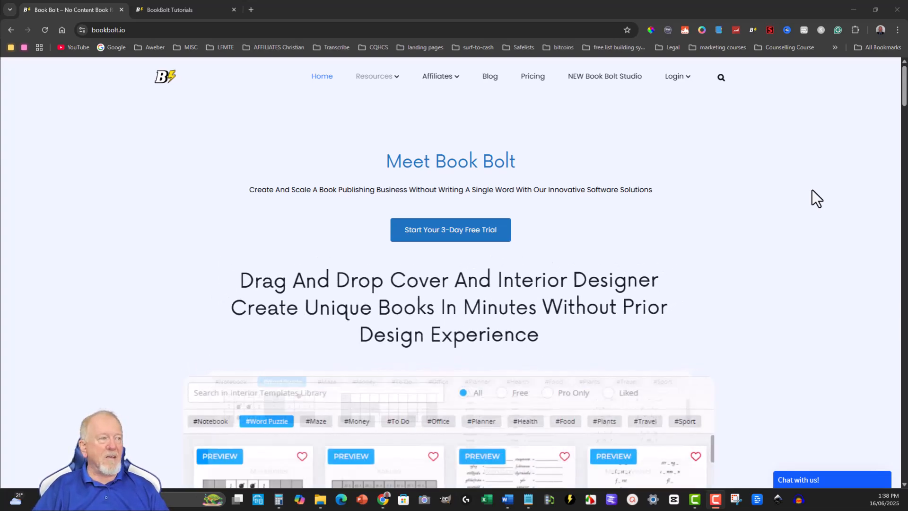
- Look over the feature showcase on the Book Bolt home page and open the pricing page
{"action": "scroll", "coordinate": [816, 198], "scroll_direction": "down", "scroll_amount": 3}
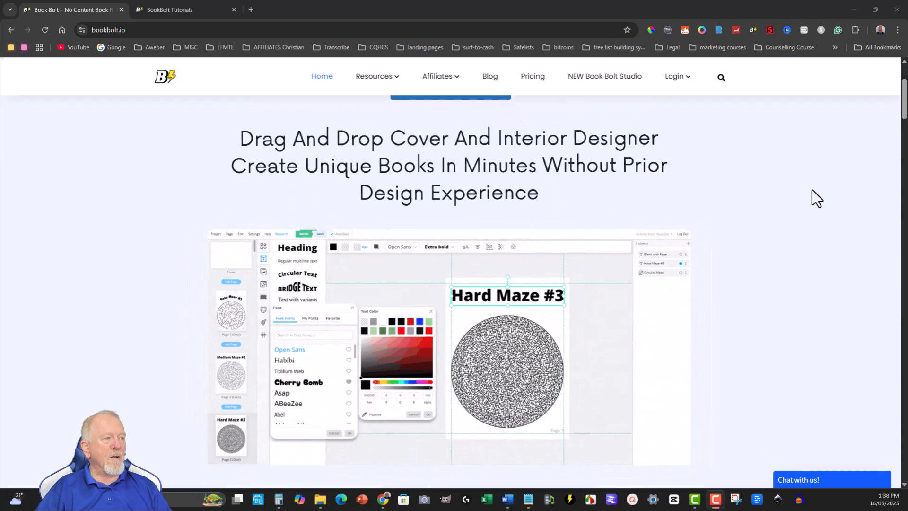
{"action": "scroll", "coordinate": [813, 189], "scroll_direction": "up", "scroll_amount": 3}
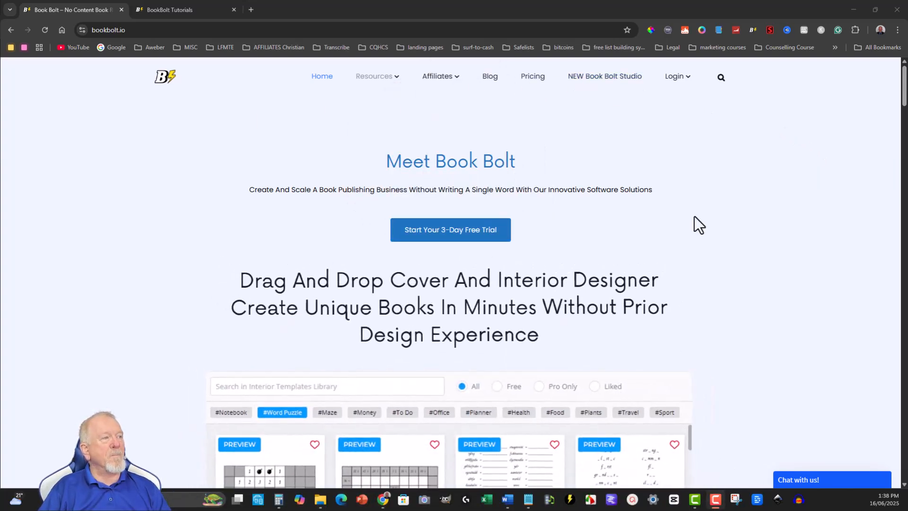
{"action": "scroll", "coordinate": [742, 216], "scroll_direction": "down", "scroll_amount": 5}
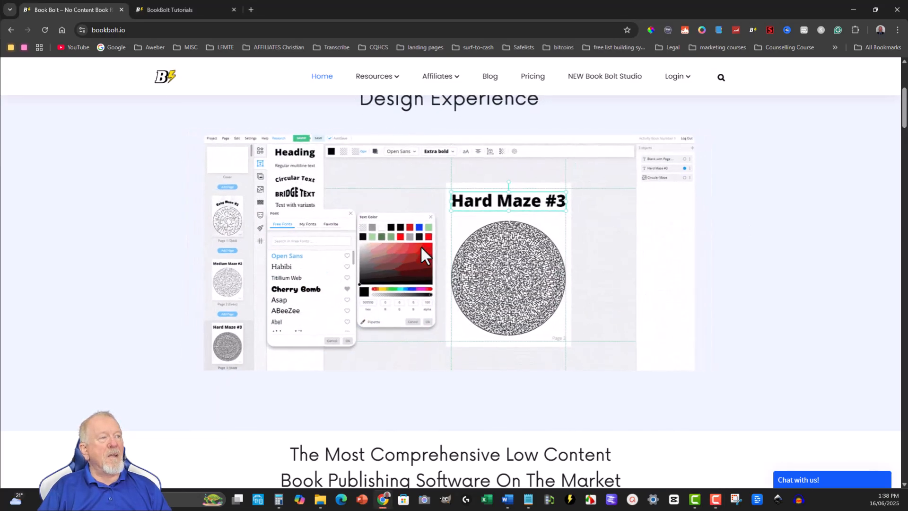
{"action": "scroll", "coordinate": [813, 263], "scroll_direction": "up", "scroll_amount": 4}
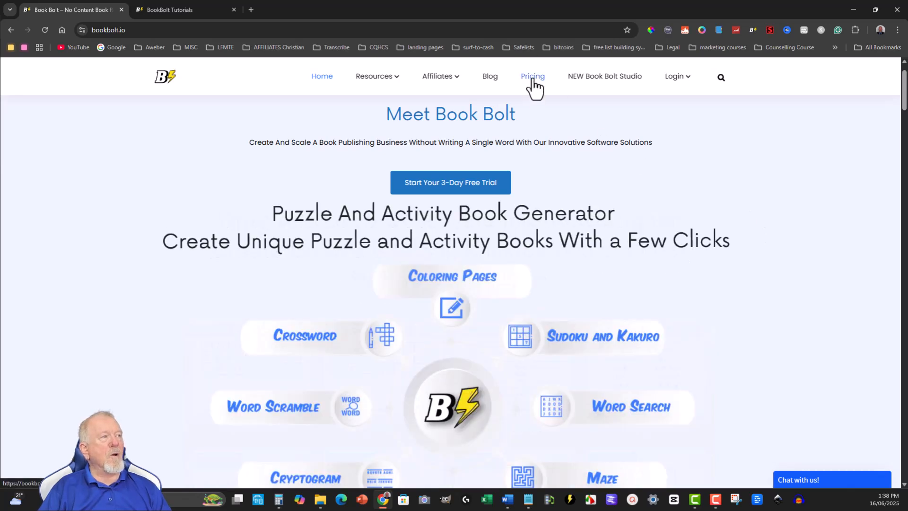
{"action": "scroll", "coordinate": [705, 217], "scroll_direction": "down", "scroll_amount": 2}
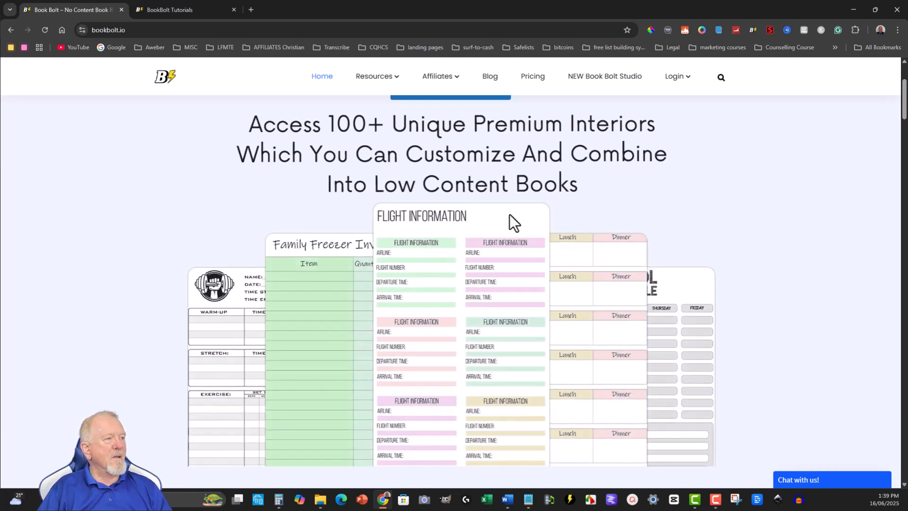
{"action": "scroll", "coordinate": [662, 189], "scroll_direction": "up", "scroll_amount": 3}
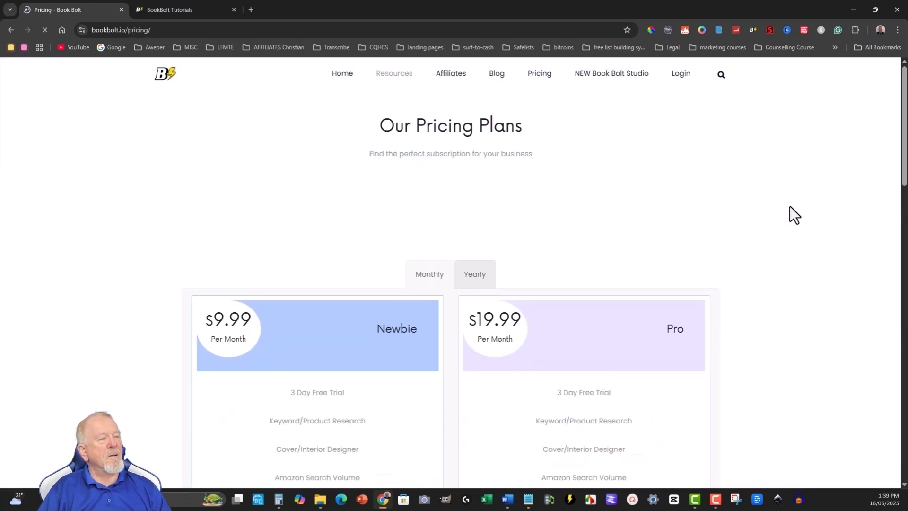
- Review the monthly Newbie and Pro plans and highlight the Pro plan's "Puzzle Creation Software Included" line
{"action": "scroll", "coordinate": [790, 207], "scroll_direction": "down", "scroll_amount": 2}
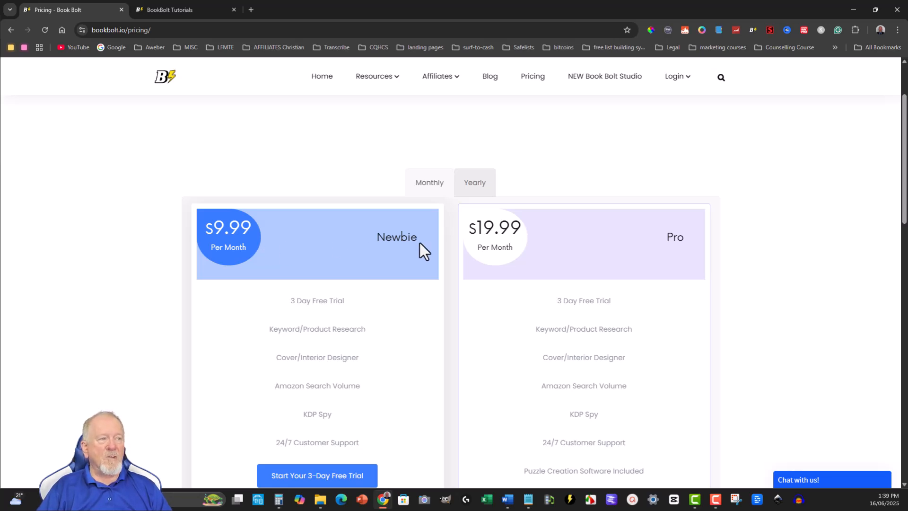
{"action": "scroll", "coordinate": [401, 252], "scroll_direction": "down", "scroll_amount": 1}
{"action": "scroll", "coordinate": [401, 251], "scroll_direction": "down", "scroll_amount": 2}
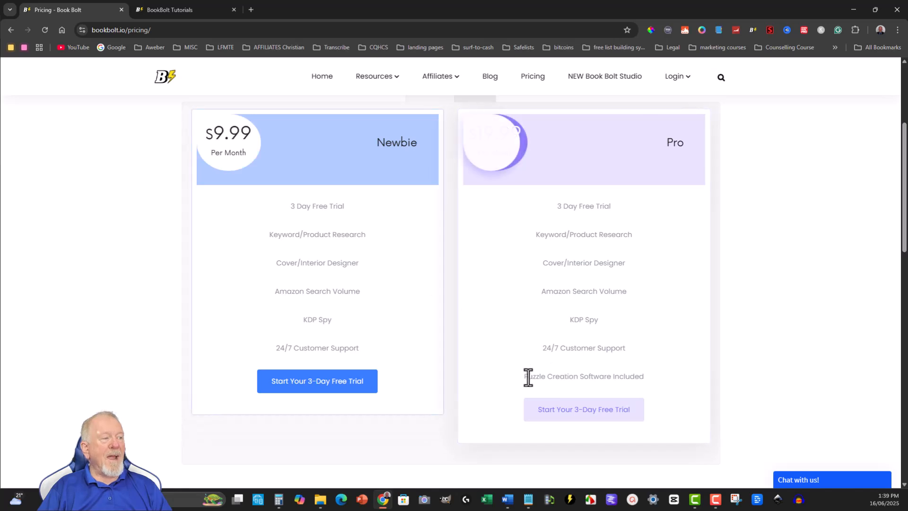
{"action": "left_click_drag", "start_coordinate": [524, 377], "coordinate": [698, 384]}
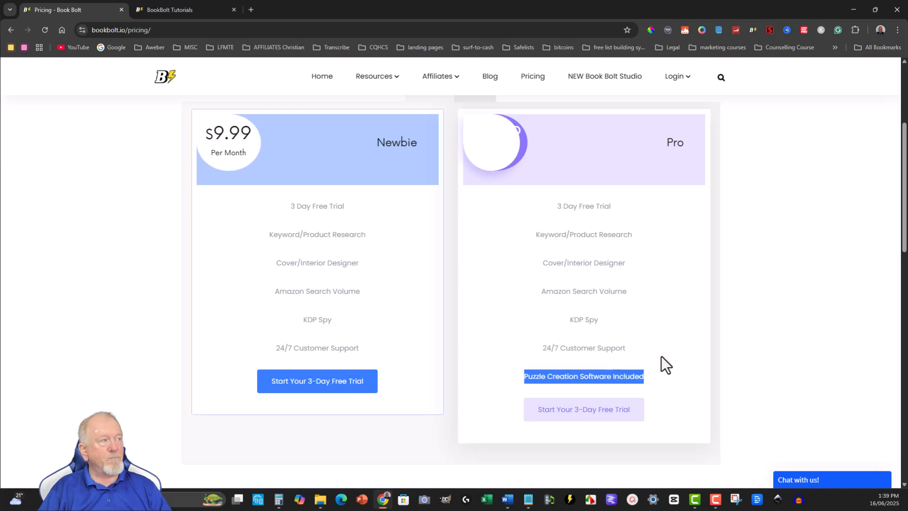
- Show the yearly pricing and compare Yearly Newbie with Yearly Pro, highlighting the "Puzzle Creation Software Included" line
{"action": "scroll", "coordinate": [665, 345], "scroll_direction": "up", "scroll_amount": 3}
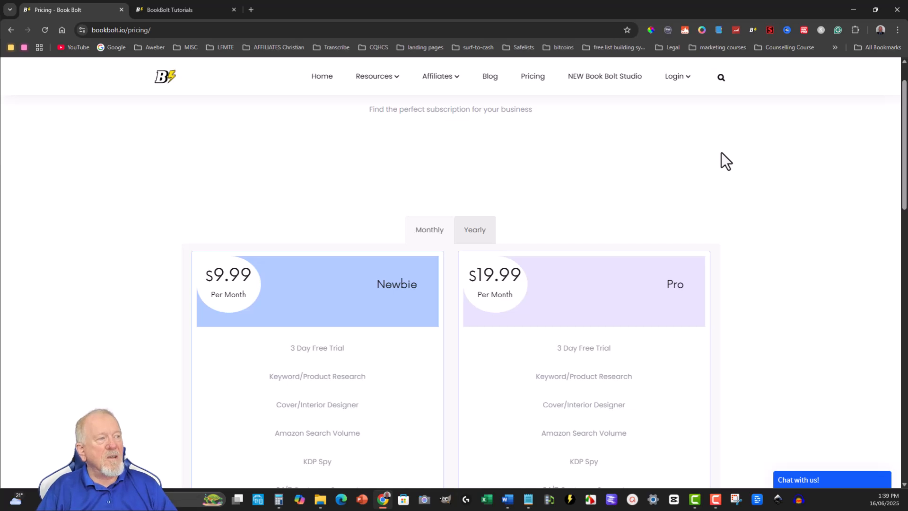
{"action": "left_click", "coordinate": [475, 231]}
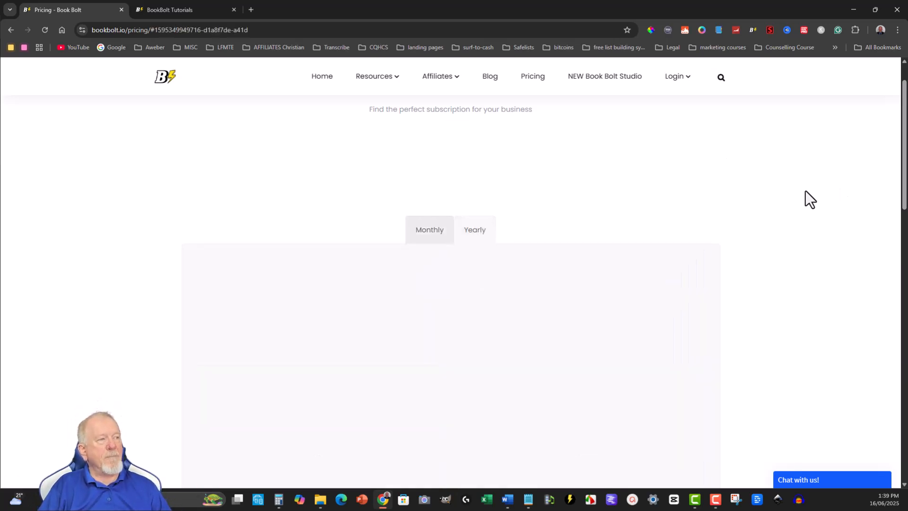
{"action": "left_click", "coordinate": [430, 231]}
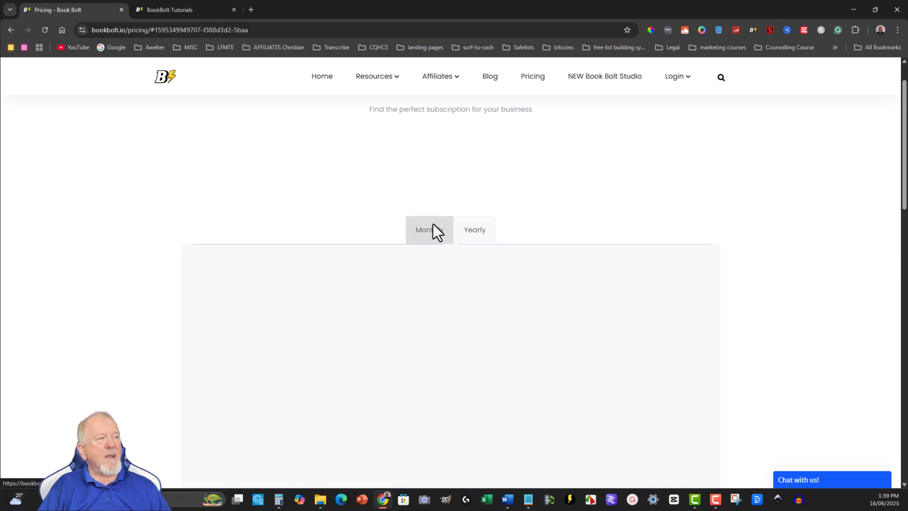
{"action": "left_click", "coordinate": [475, 232]}
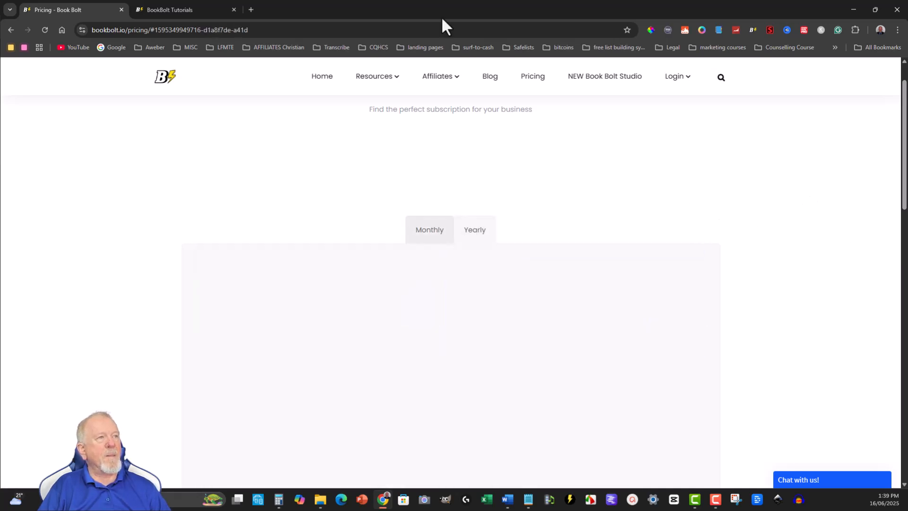
{"action": "left_click", "coordinate": [44, 30]}
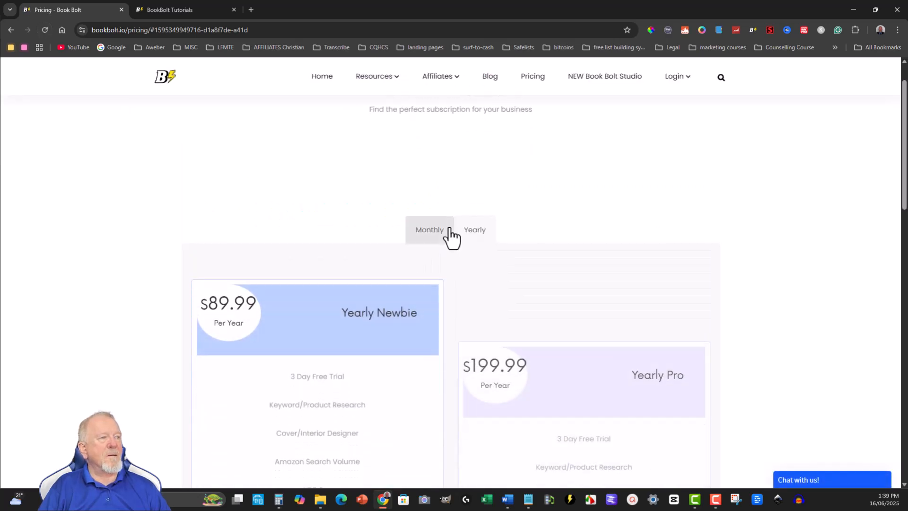
{"action": "scroll", "coordinate": [890, 231], "scroll_direction": "down", "scroll_amount": 2}
{"action": "scroll", "coordinate": [884, 222], "scroll_direction": "down", "scroll_amount": 1}
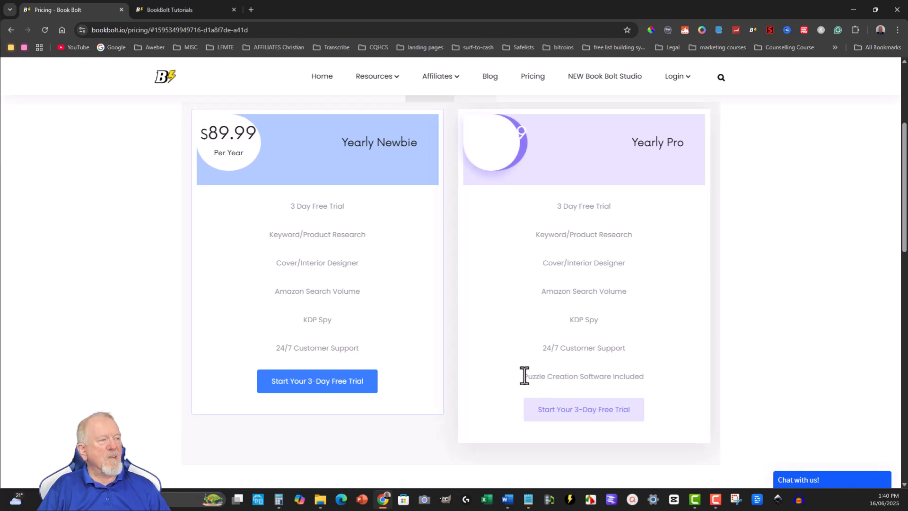
{"action": "left_click_drag", "start_coordinate": [528, 376], "coordinate": [644, 374]}
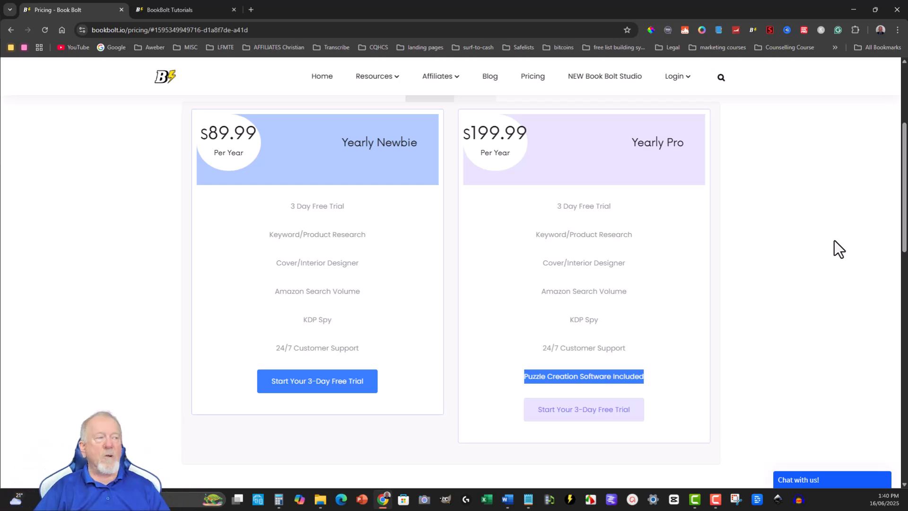
{"action": "left_click", "coordinate": [705, 304]}
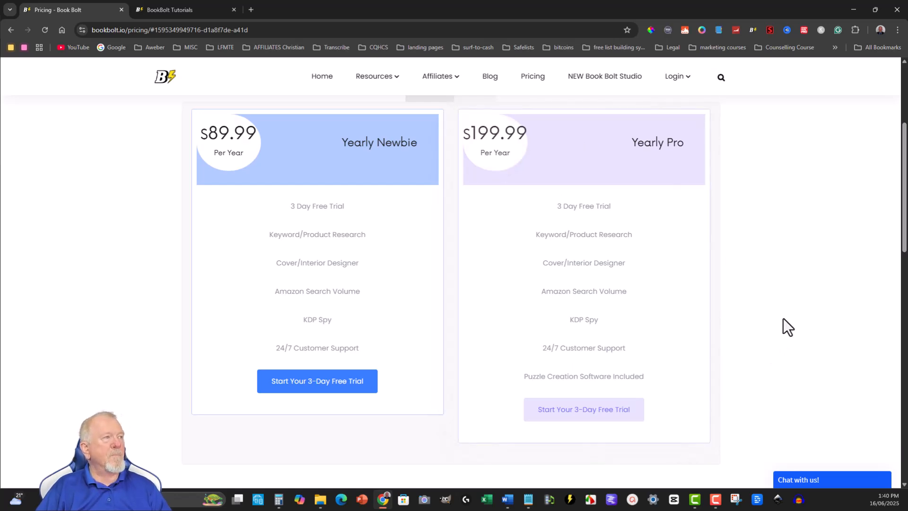
{"action": "scroll", "coordinate": [783, 315], "scroll_direction": "up", "scroll_amount": 4}
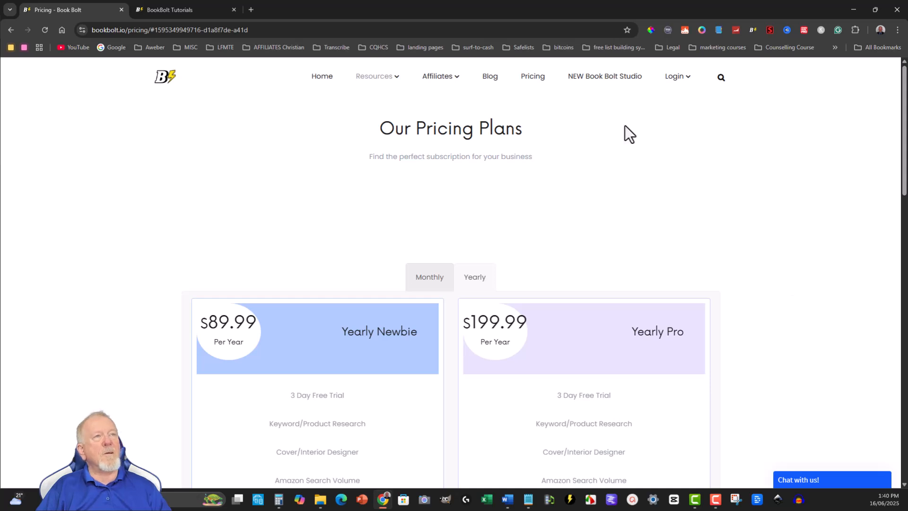
- Go to the open BookBolt Tutorials page and switch the tool category to Research
{"action": "left_click", "coordinate": [151, 3]}
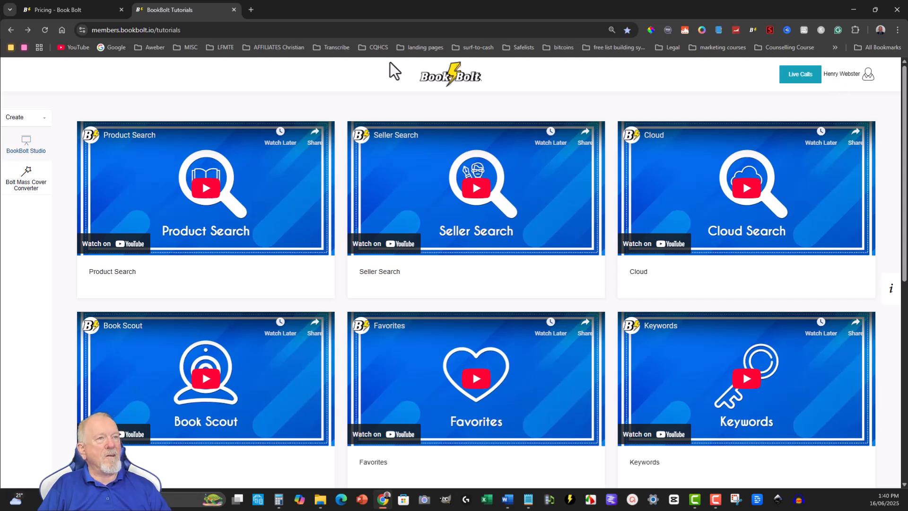
{"action": "left_click", "coordinate": [42, 122]}
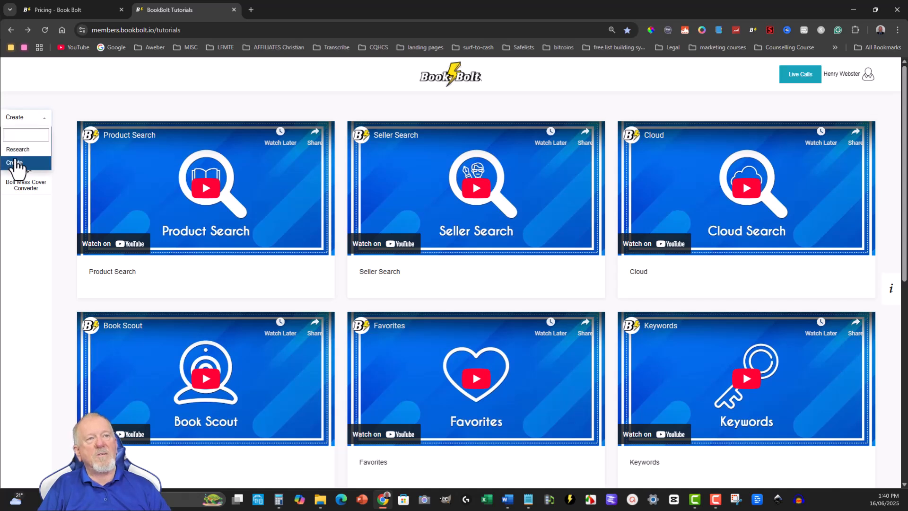
{"action": "left_click", "coordinate": [18, 150]}
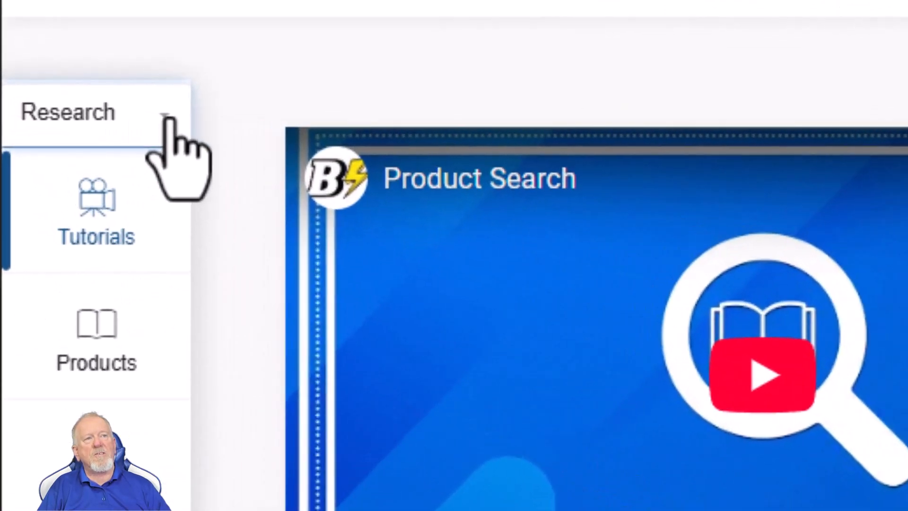
- Switch the tool category to Create and open BookBolt Studio
{"action": "left_click", "coordinate": [44, 118]}
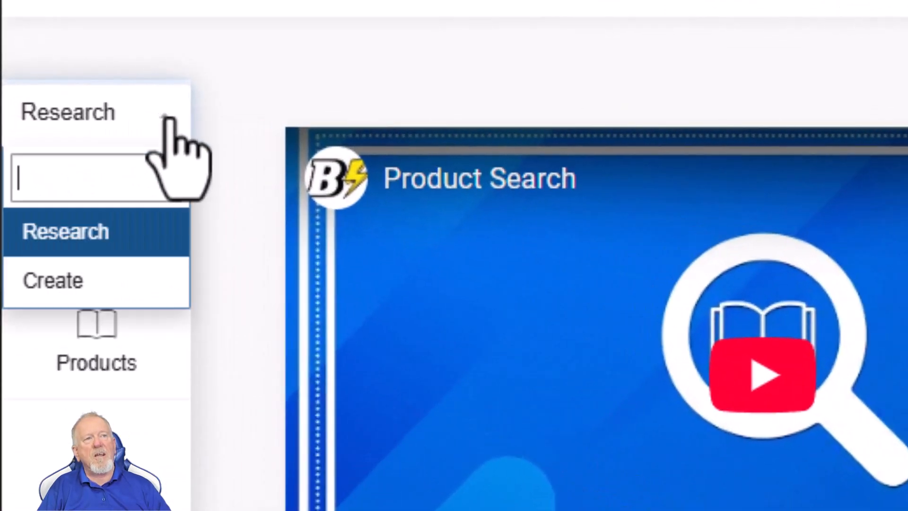
{"action": "left_click", "coordinate": [53, 283]}
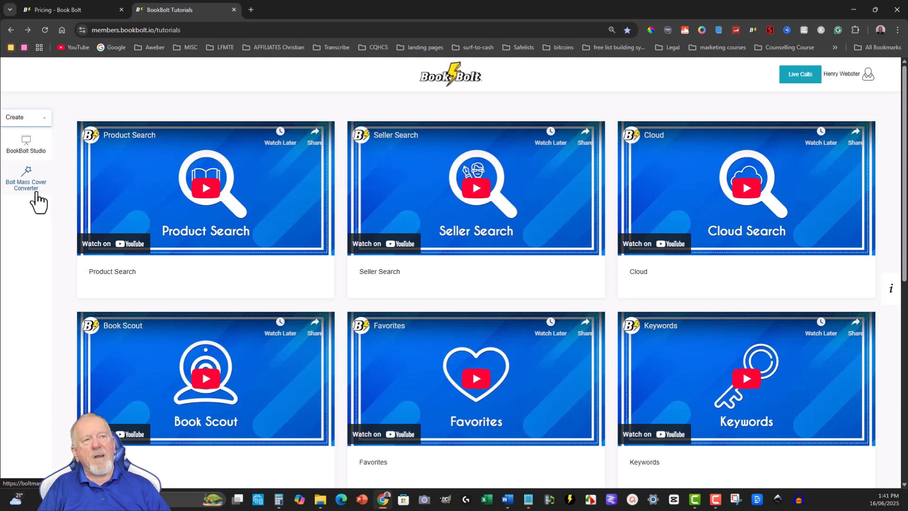
{"action": "left_click", "coordinate": [26, 150]}
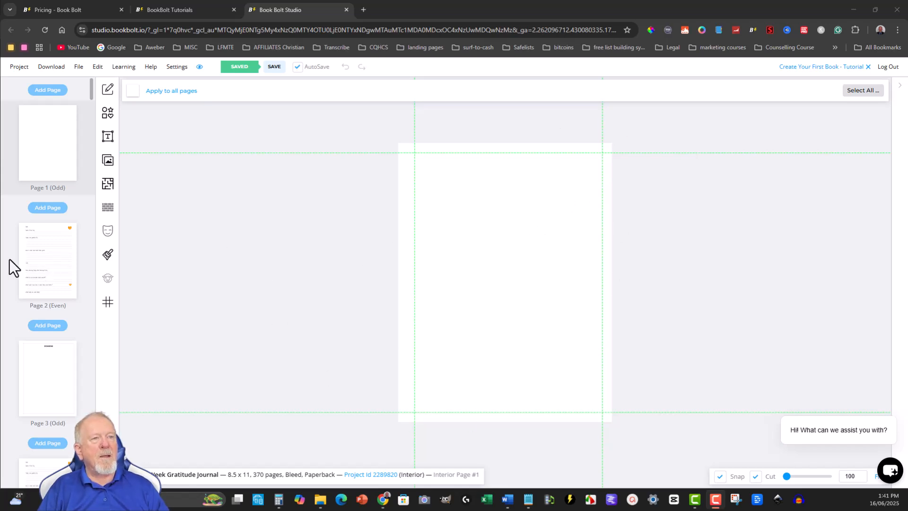
- Open page 2 of the gratitude journal and examine its prompts and heart graphics at several magnifications
{"action": "left_click", "coordinate": [27, 252]}
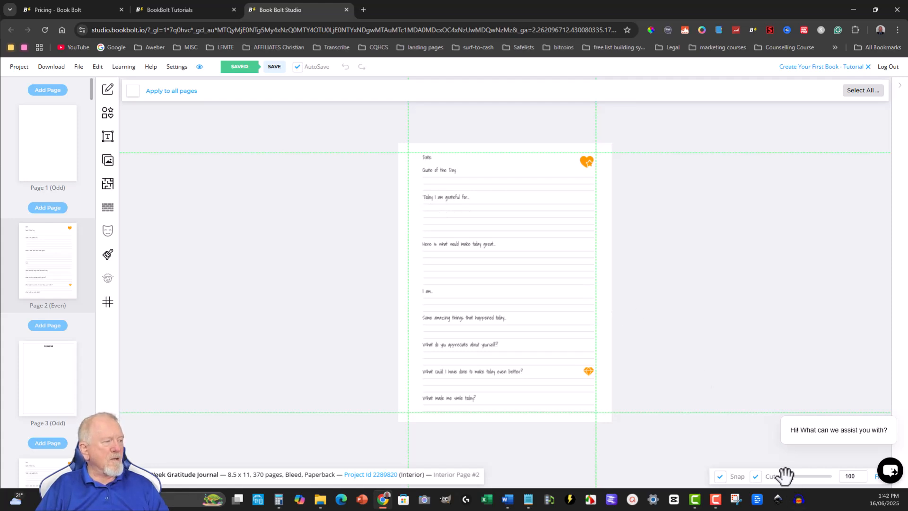
{"action": "left_click_drag", "start_coordinate": [786, 477], "coordinate": [787, 476]}
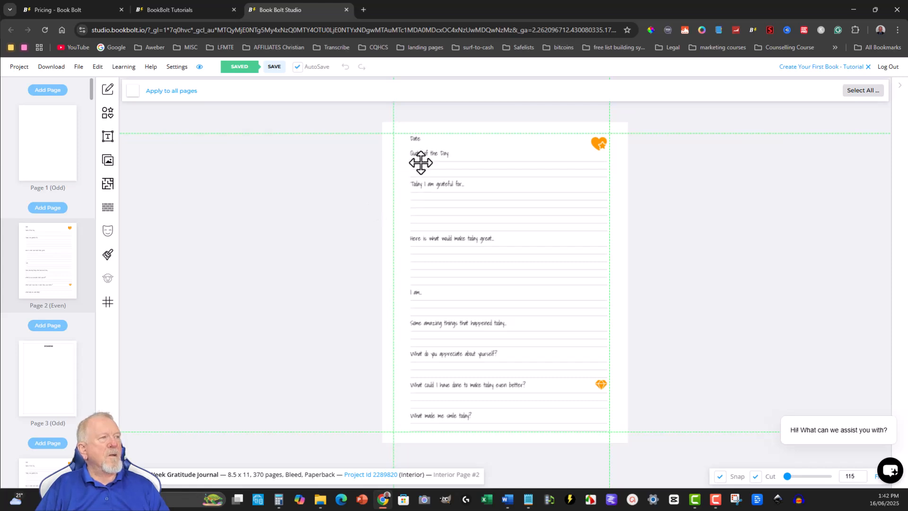
{"action": "scroll", "coordinate": [419, 159], "scroll_direction": "up", "scroll_amount": 5}
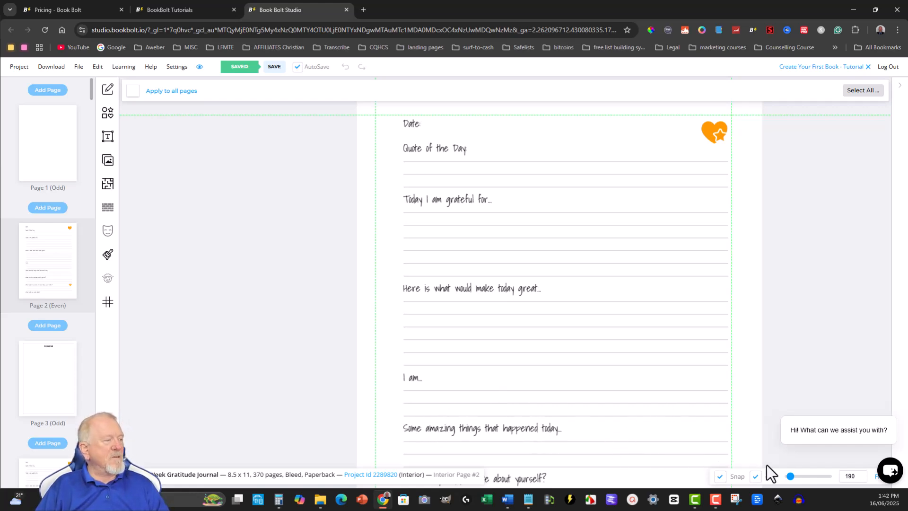
{"action": "left_click_drag", "start_coordinate": [787, 476], "coordinate": [786, 475]}
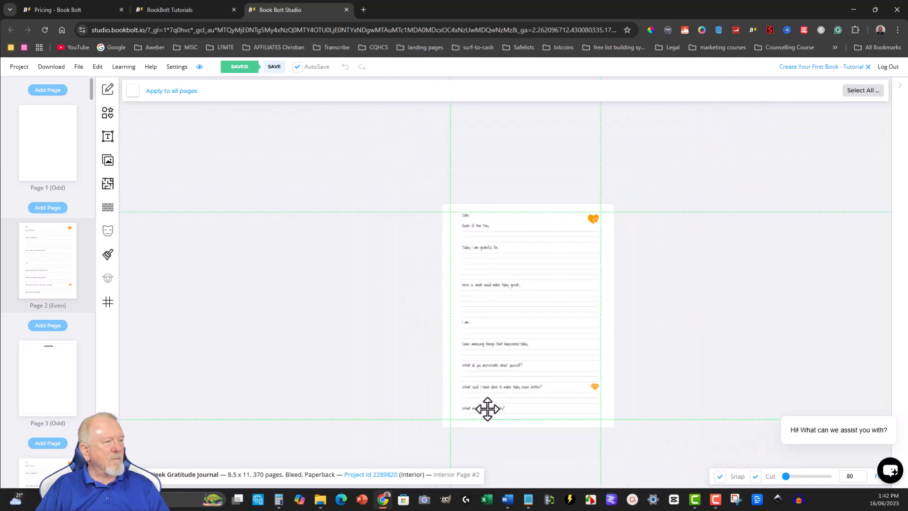
{"action": "scroll", "coordinate": [490, 406], "scroll_direction": "up", "scroll_amount": 2}
{"action": "scroll", "coordinate": [490, 405], "scroll_direction": "up", "scroll_amount": 2}
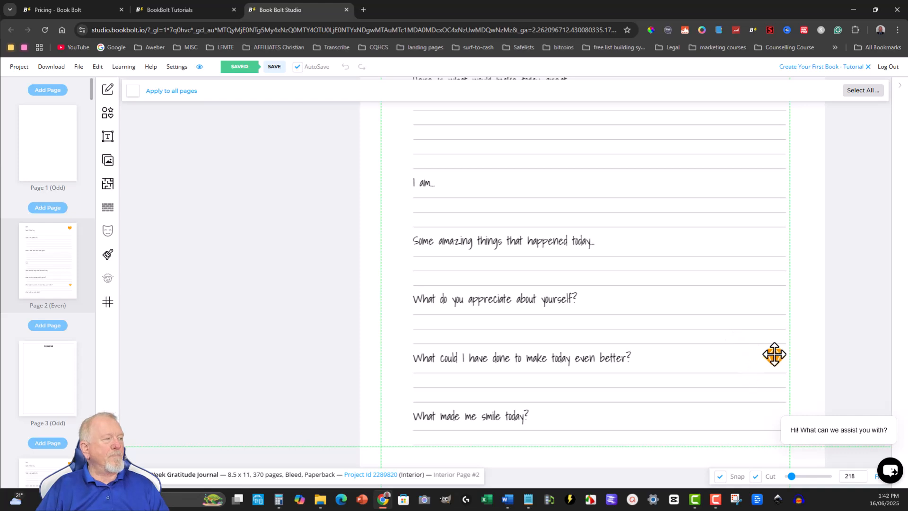
{"action": "scroll", "coordinate": [771, 358], "scroll_direction": "down", "scroll_amount": 5}
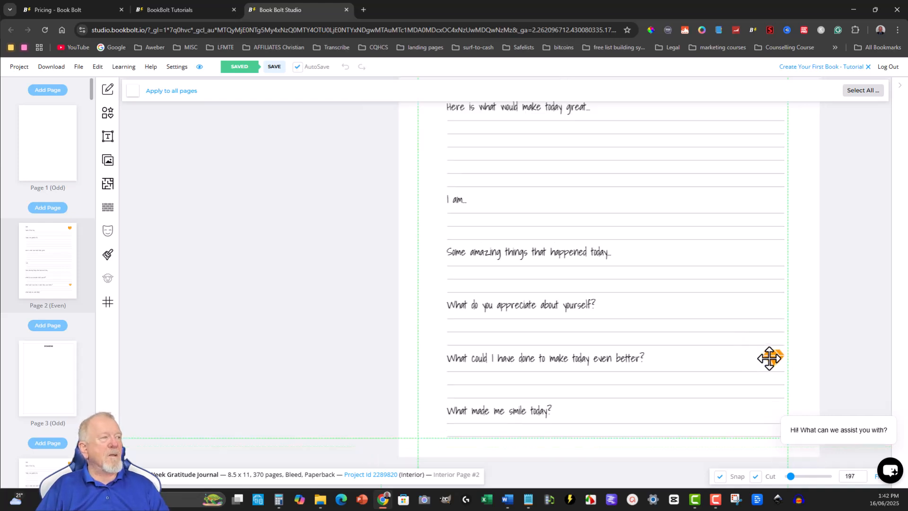
{"action": "scroll", "coordinate": [770, 358], "scroll_direction": "down", "scroll_amount": 3}
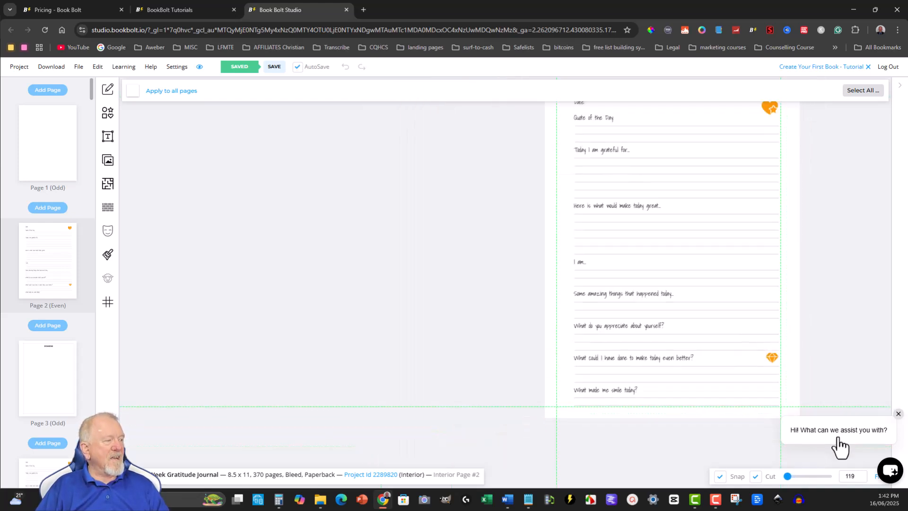
{"action": "left_click_drag", "start_coordinate": [790, 478], "coordinate": [745, 481]}
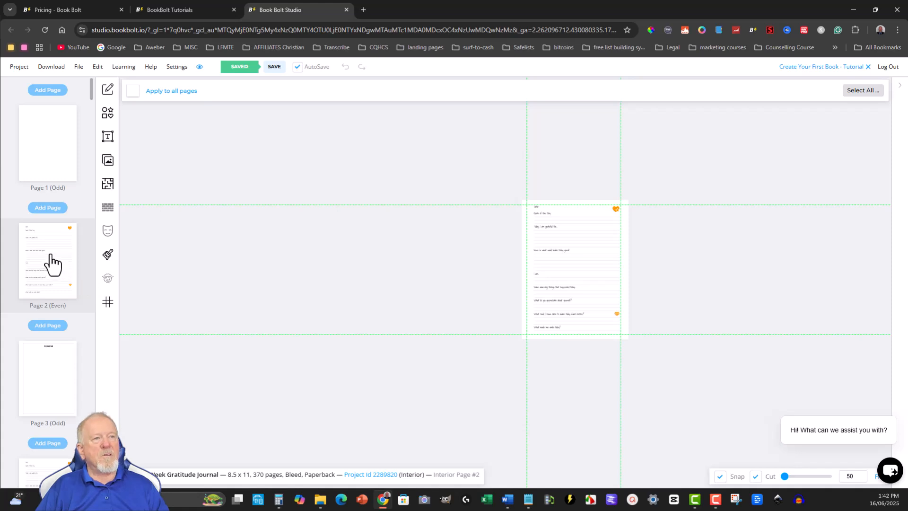
- Reopen page 2 at its default size and delete the orange heart with a star beside the date heading
{"action": "left_click", "coordinate": [44, 170]}
{"action": "left_click", "coordinate": [31, 259]}
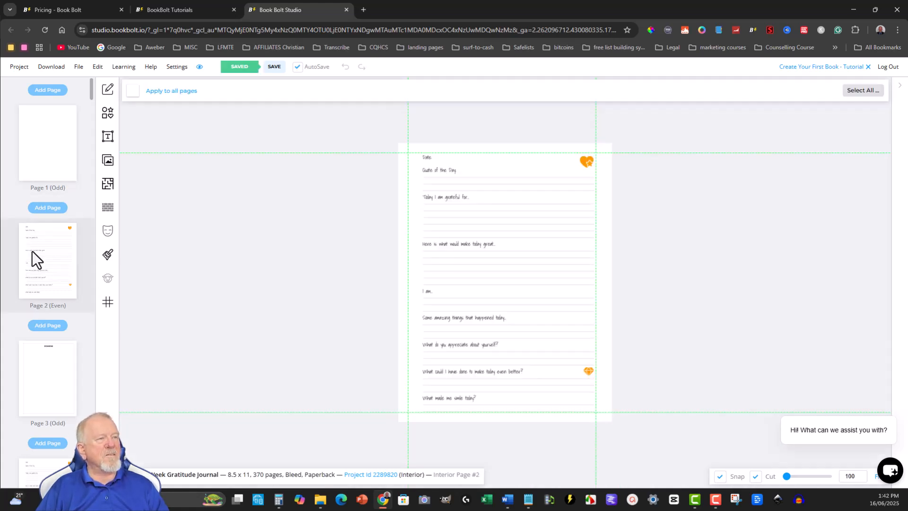
{"action": "left_click", "coordinate": [587, 162]}
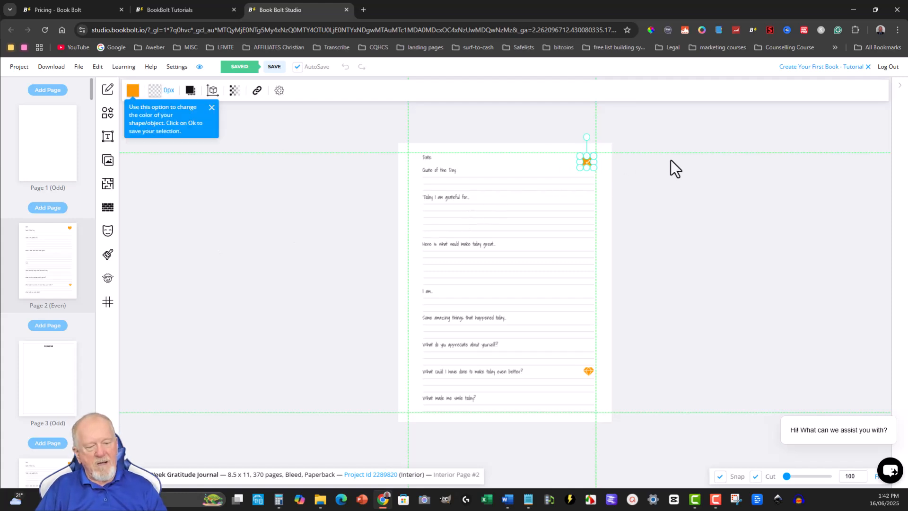
{"action": "key", "text": "Delete"}
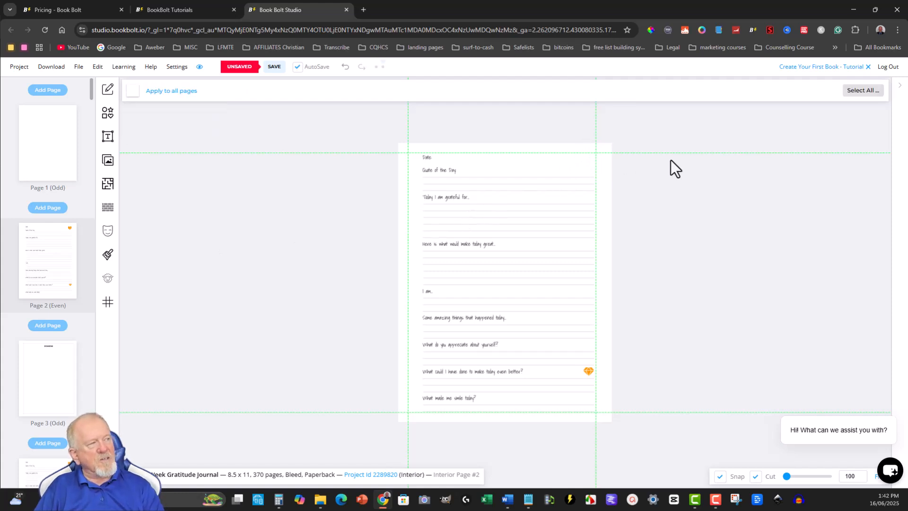
- Delete the orange heart beside the "What could I have done to make today even better?" prompt on page 2
{"action": "left_click", "coordinate": [578, 162]}
{"action": "left_click", "coordinate": [710, 148]}
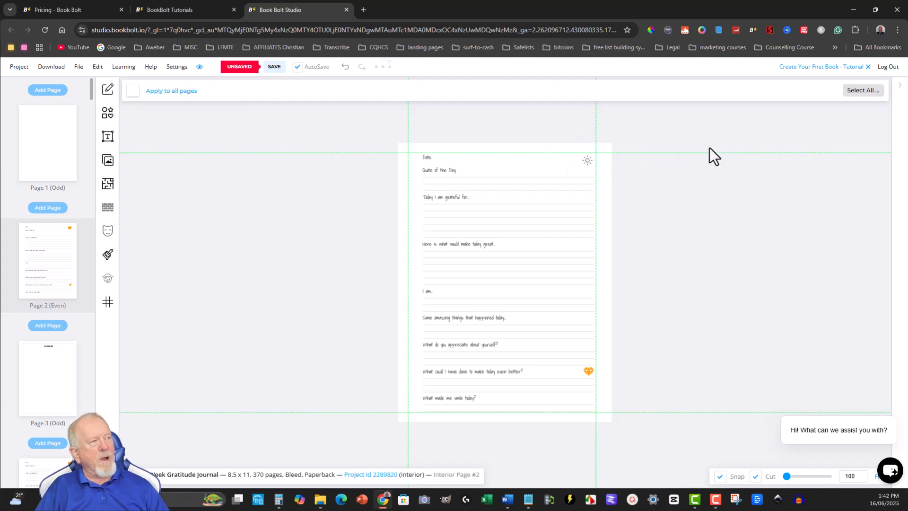
{"action": "left_click", "coordinate": [587, 369]}
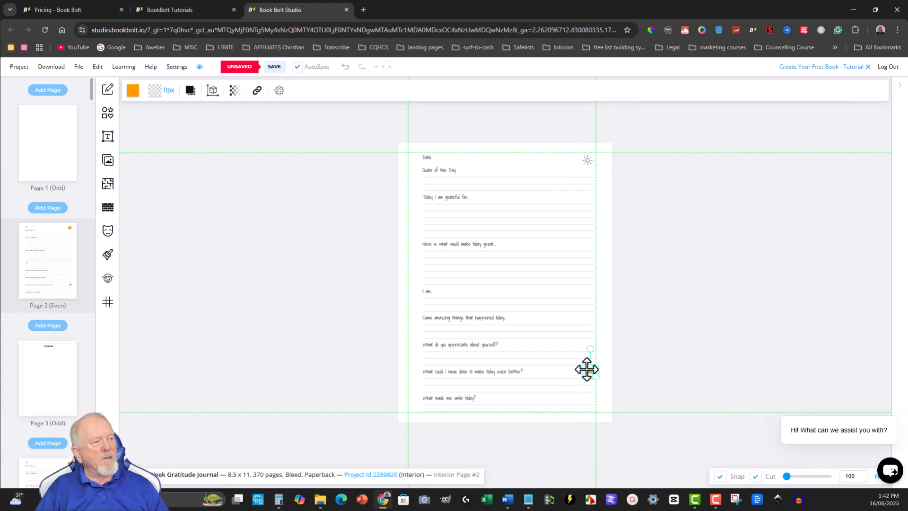
{"action": "key", "text": "Delete"}
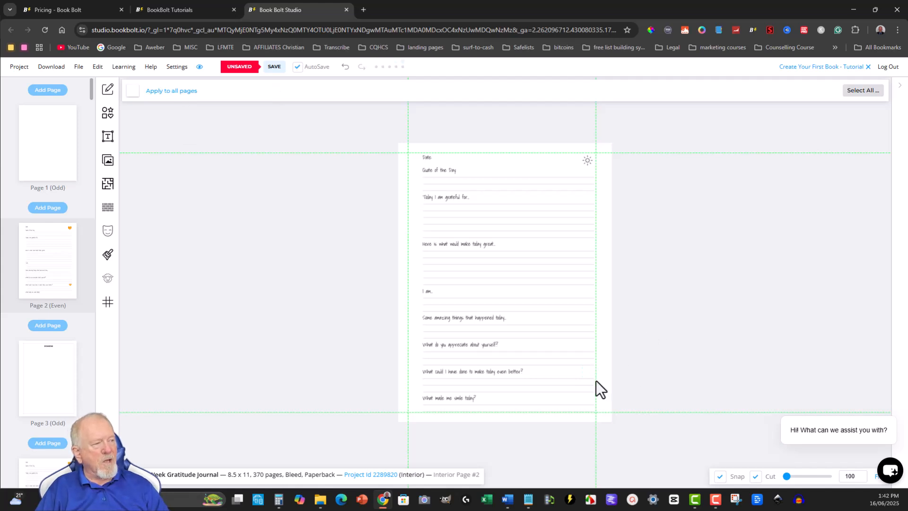
{"action": "left_click", "coordinate": [589, 373]}
{"action": "left_click", "coordinate": [682, 344]}
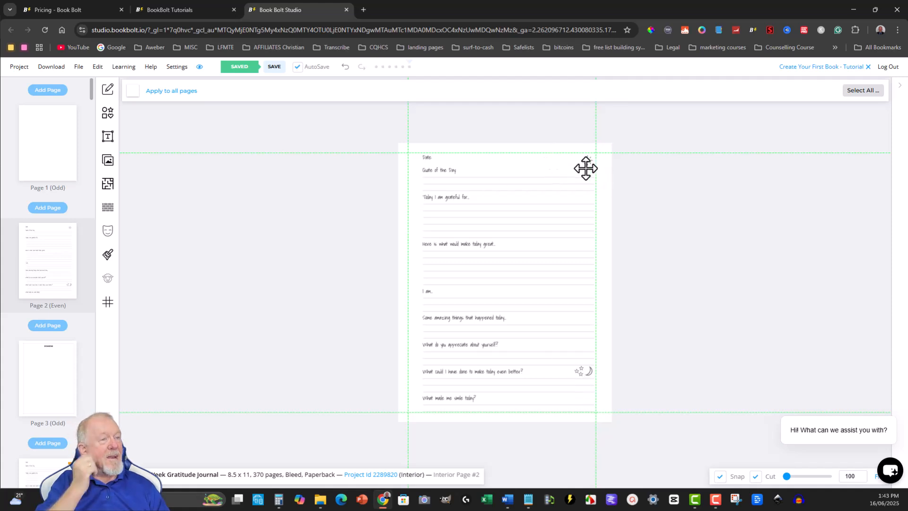
- Cover the sun icon opposite the date heading with a small rectangle filled white (#FFFFFF)
{"action": "left_click", "coordinate": [107, 113]}
{"action": "left_click", "coordinate": [136, 118]}
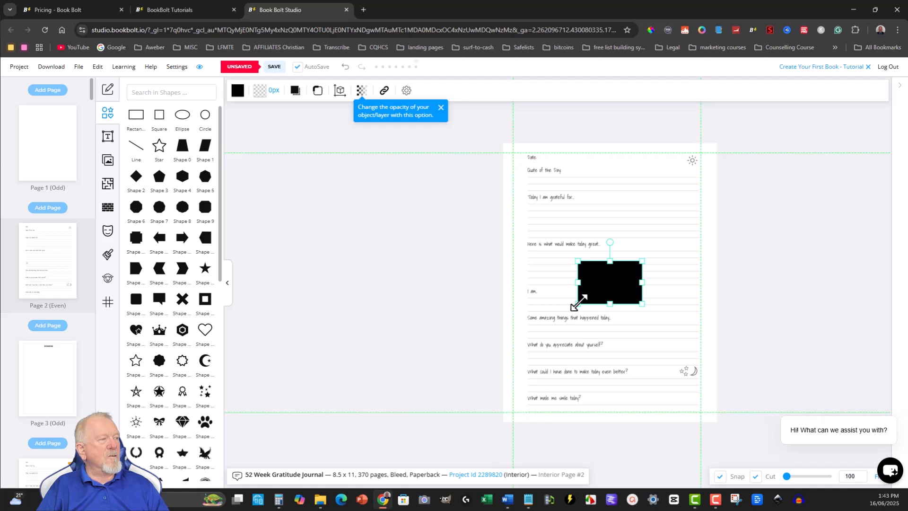
{"action": "left_click_drag", "start_coordinate": [579, 302], "coordinate": [688, 162]}
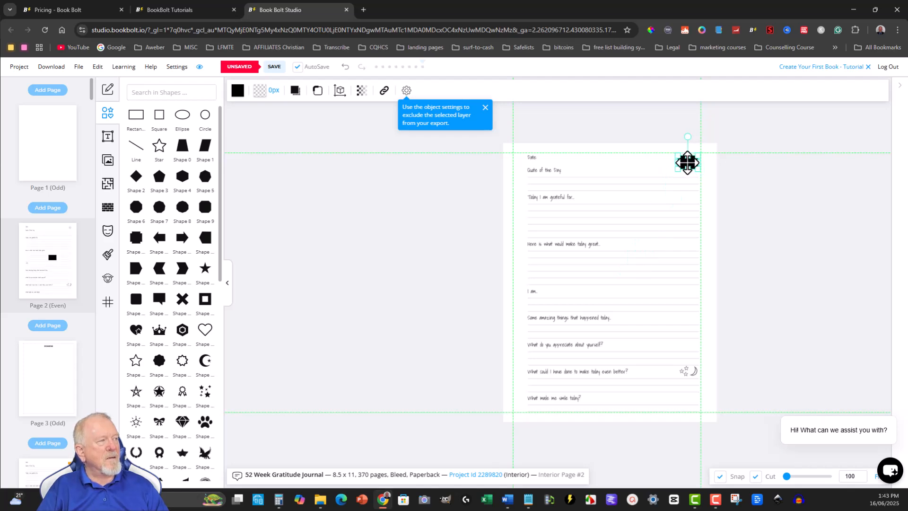
{"action": "left_click", "coordinate": [238, 91]}
{"action": "left_click_drag", "start_coordinate": [248, 169], "coordinate": [217, 111]}
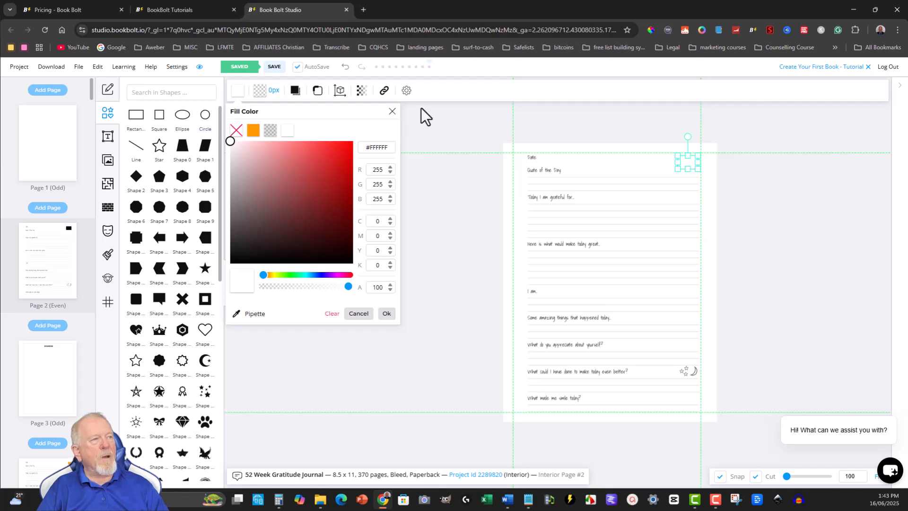
{"action": "left_click", "coordinate": [591, 114]}
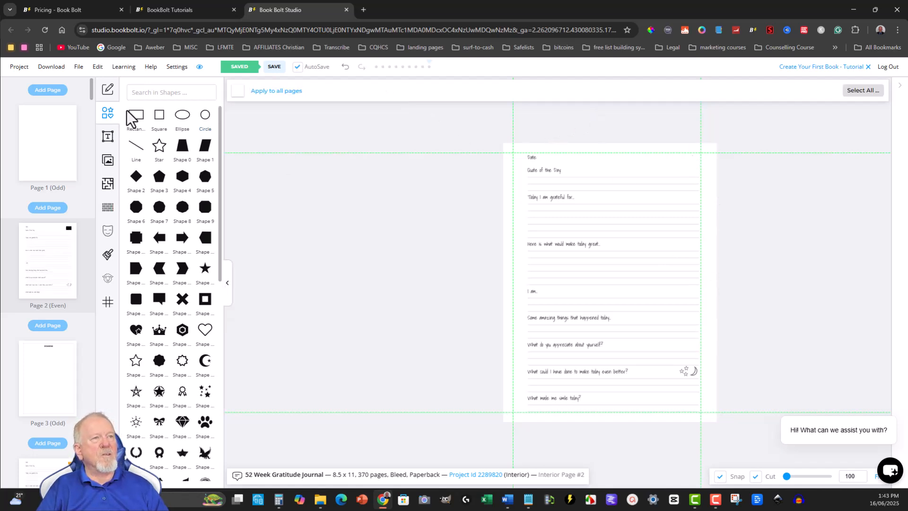
- Place a second small rectangle over the stars and moon icon near the page bottom and fill it white (#FFFFFF)
{"action": "left_click", "coordinate": [137, 120]}
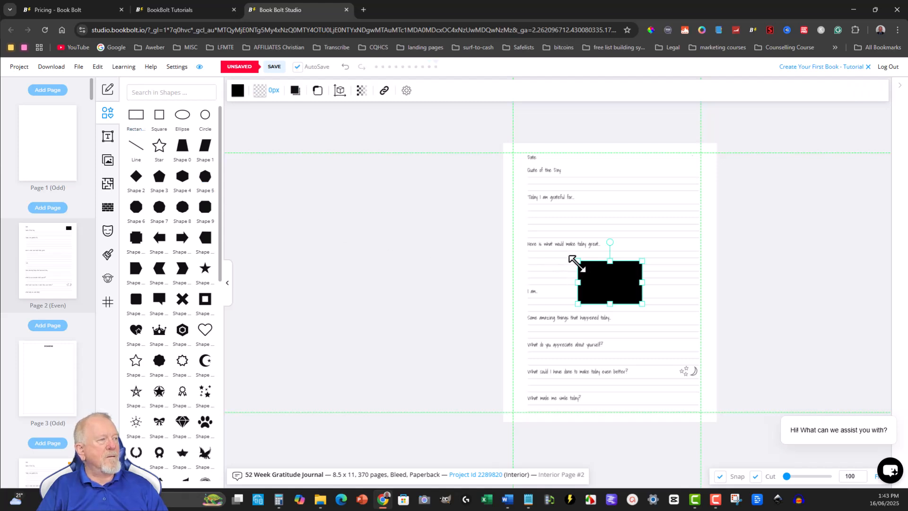
{"action": "left_click_drag", "start_coordinate": [578, 260], "coordinate": [698, 377]}
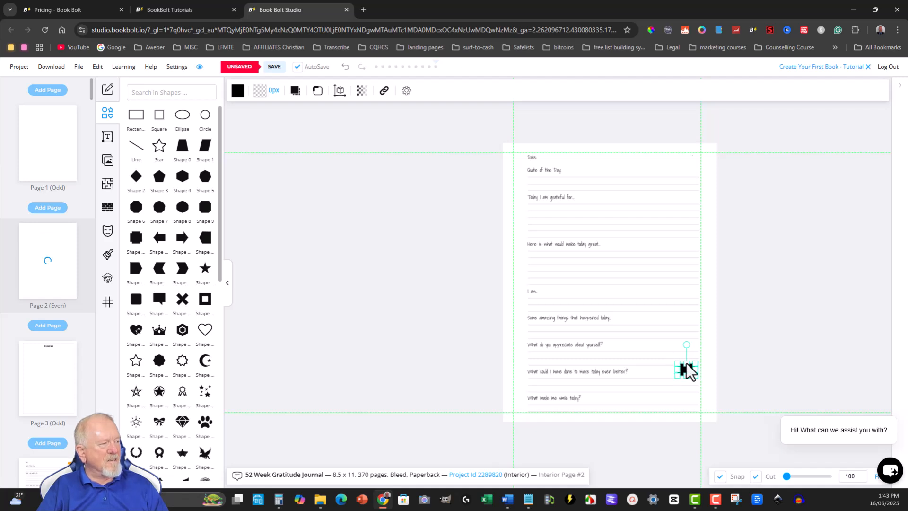
{"action": "left_click_drag", "start_coordinate": [687, 369], "coordinate": [687, 372]}
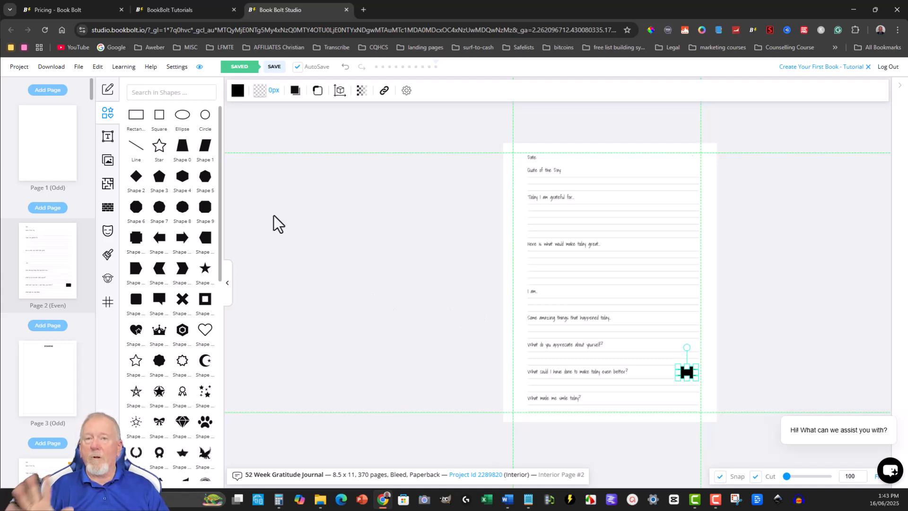
{"action": "left_click", "coordinate": [238, 91]}
{"action": "mouse_move", "coordinate": [243, 152]}
{"action": "left_mouse_down"}
{"action": "mouse_move", "coordinate": [247, 198]}
{"action": "mouse_move", "coordinate": [203, 115]}
{"action": "left_mouse_up"}
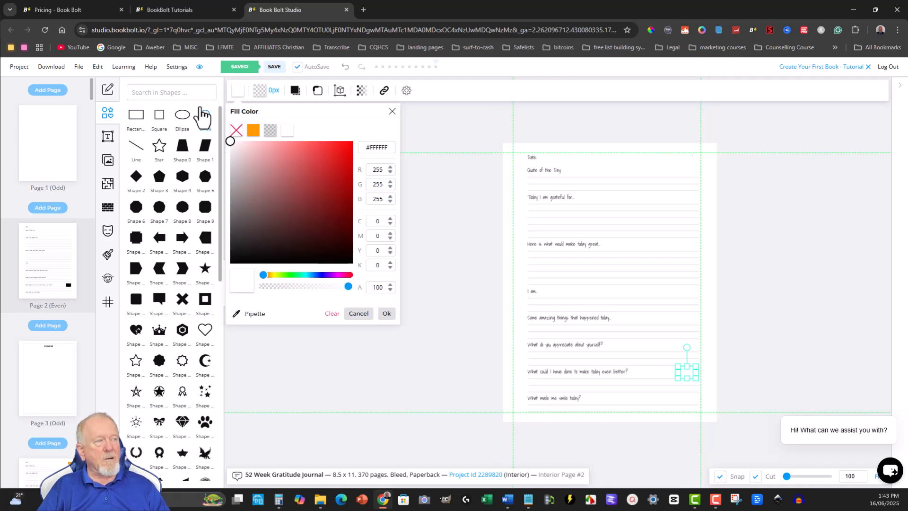
{"action": "left_click", "coordinate": [849, 269]}
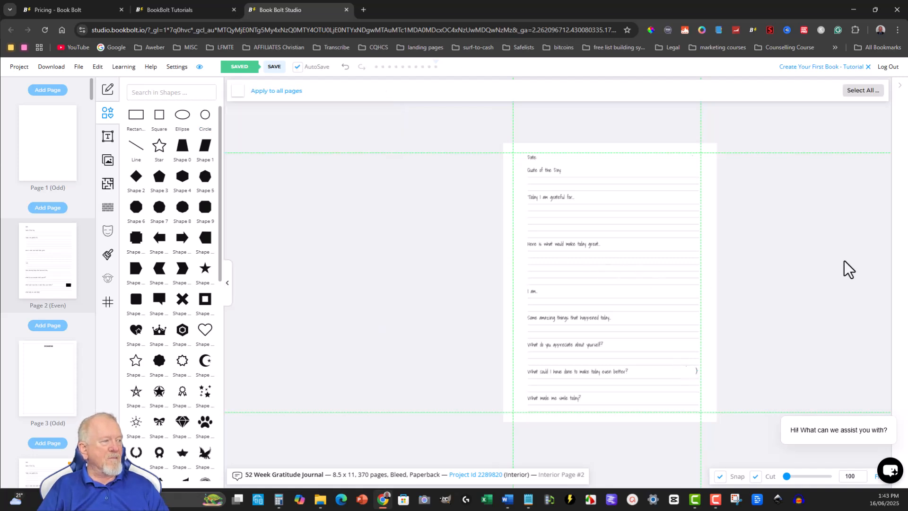
- Adjust the lower white rectangle so it fully covers the edge of the moon icon
{"action": "left_click", "coordinate": [689, 372]}
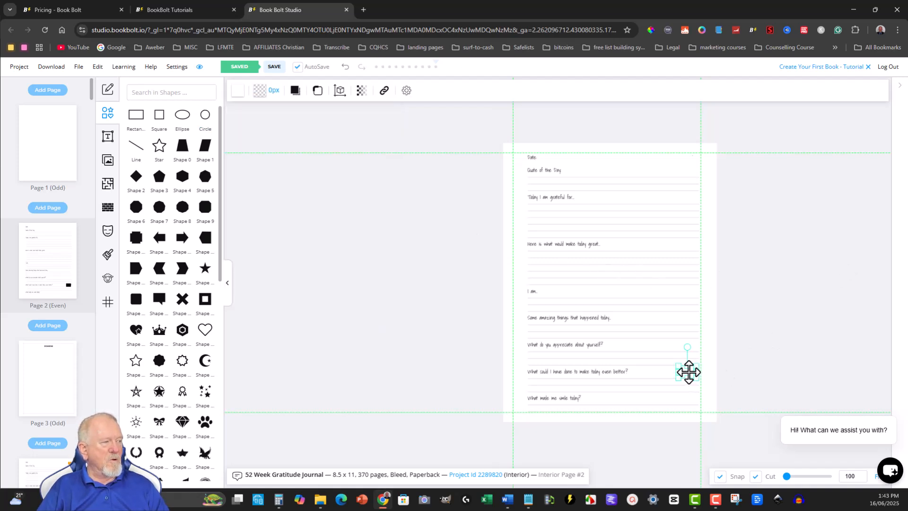
{"action": "left_click", "coordinate": [759, 279]}
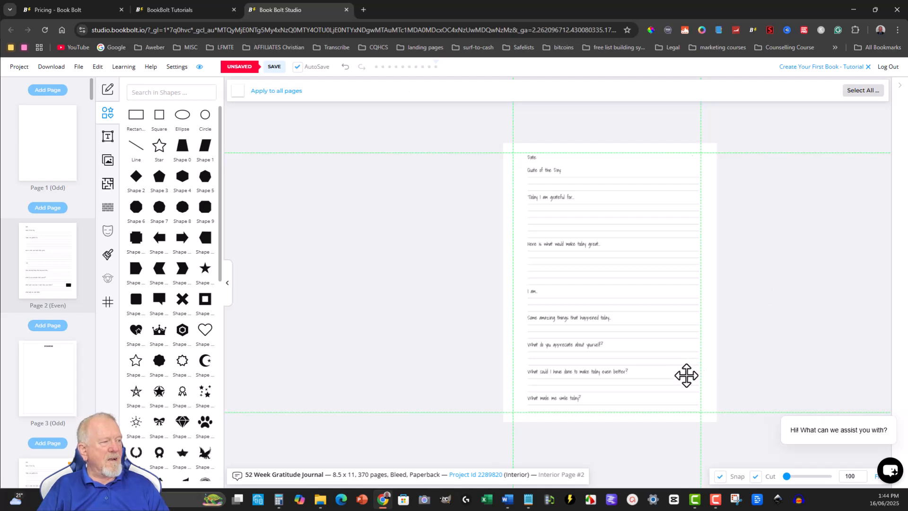
{"action": "left_click", "coordinate": [681, 373]}
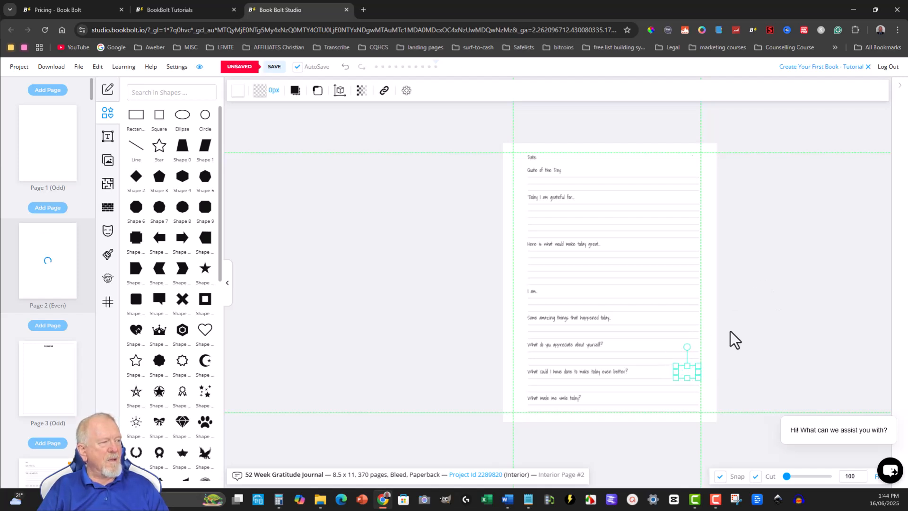
{"action": "left_click", "coordinate": [780, 294]}
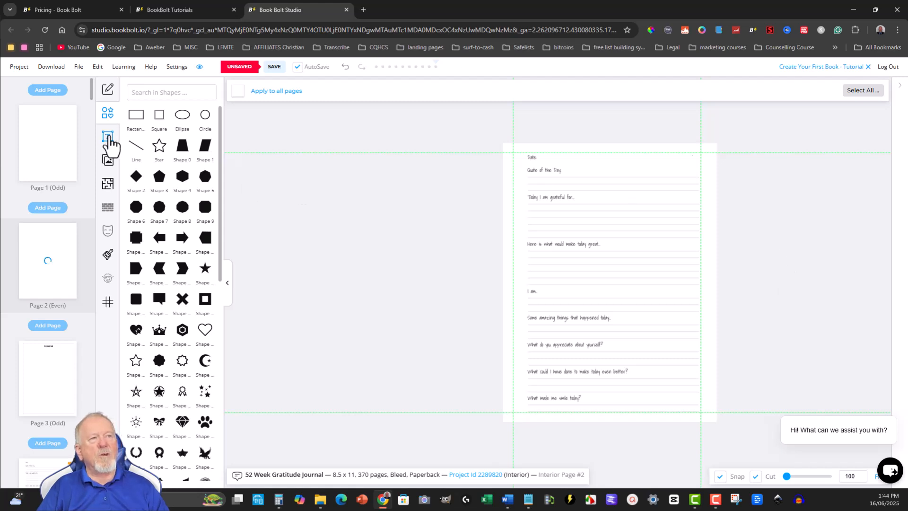
- Insert the open-winged butterfly shape, shrink it and place it opposite the date heading
{"action": "scroll", "coordinate": [149, 197], "scroll_direction": "down", "scroll_amount": 6}
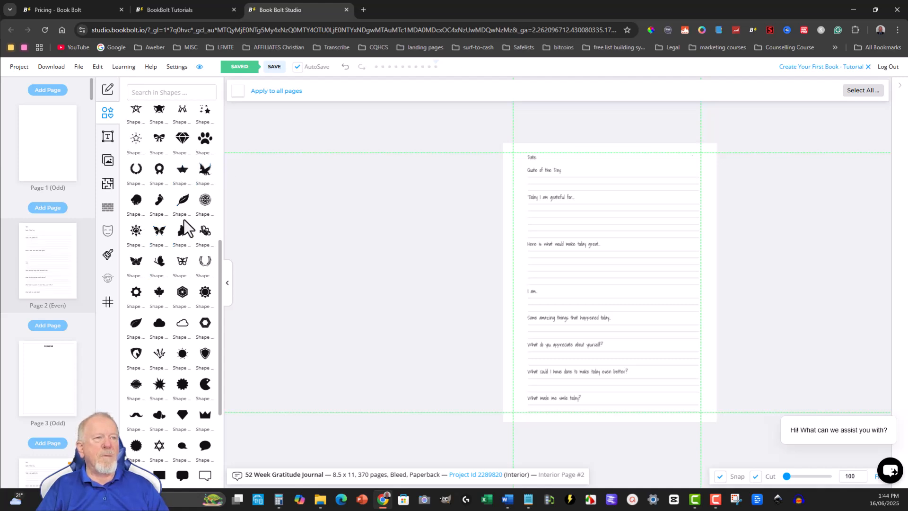
{"action": "left_click", "coordinate": [159, 231]}
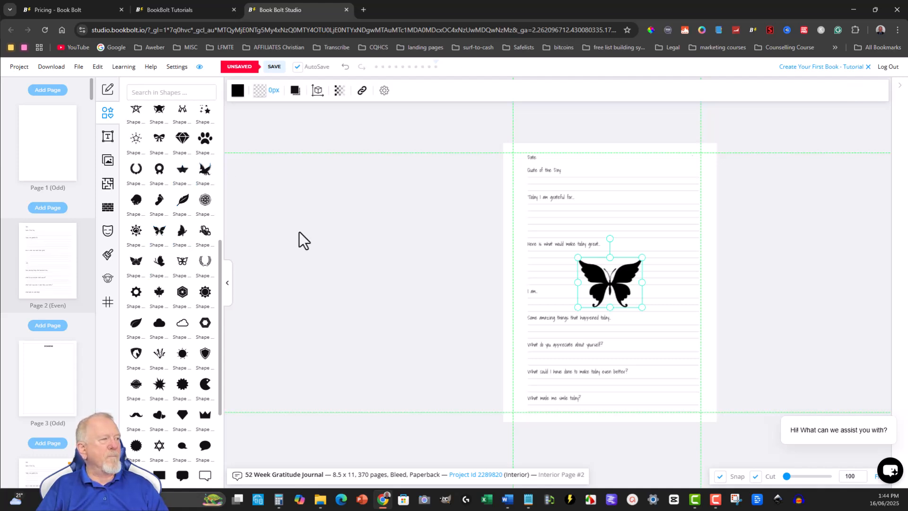
{"action": "left_click_drag", "start_coordinate": [579, 307], "coordinate": [685, 164]}
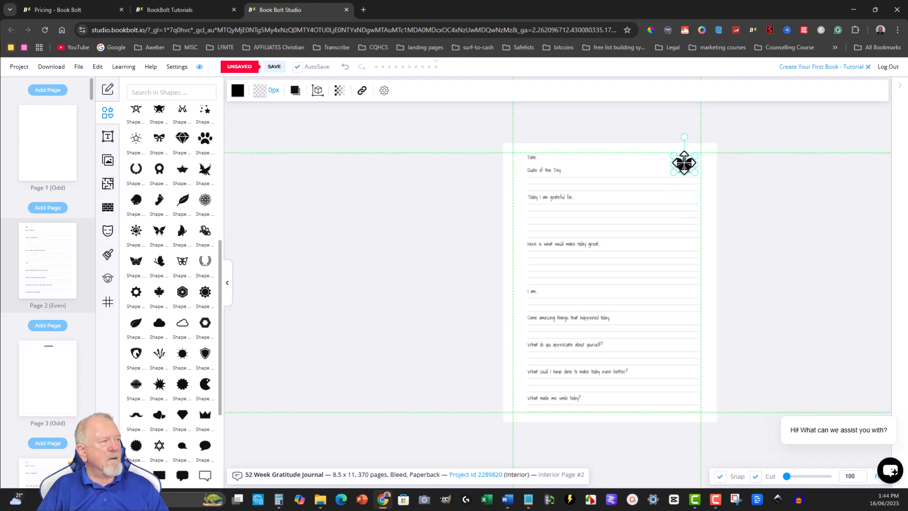
- Insert the side-view butterfly shape, shrink it and place it beside the "What could I have done to make today even better?" prompt
{"action": "left_click", "coordinate": [182, 230]}
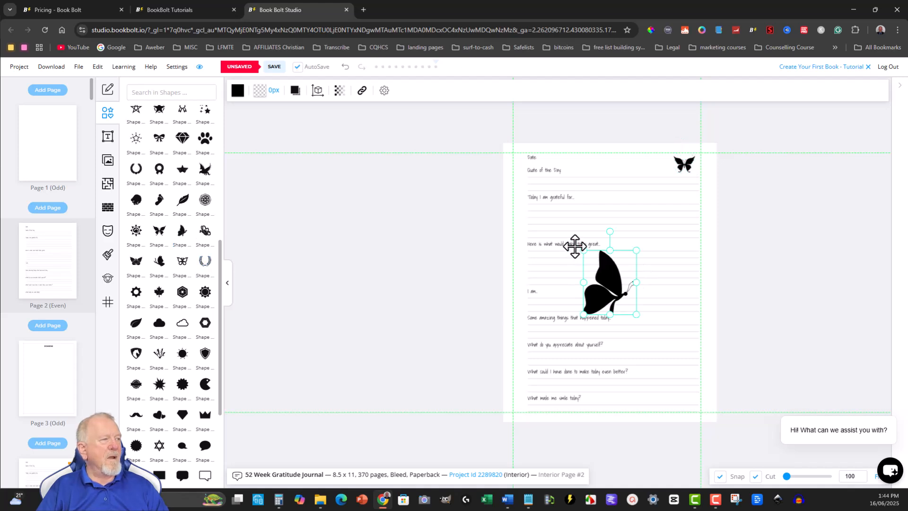
{"action": "left_click_drag", "start_coordinate": [584, 249], "coordinate": [690, 374]}
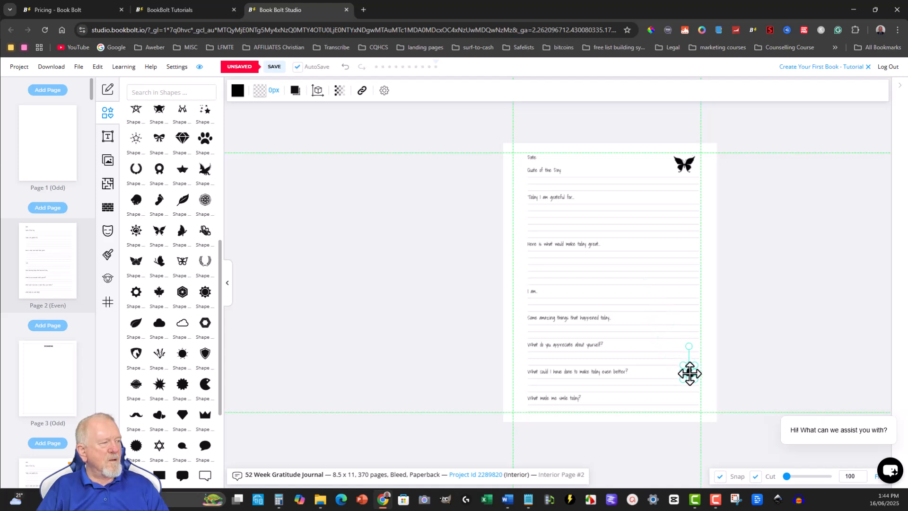
{"action": "left_click", "coordinate": [747, 311]}
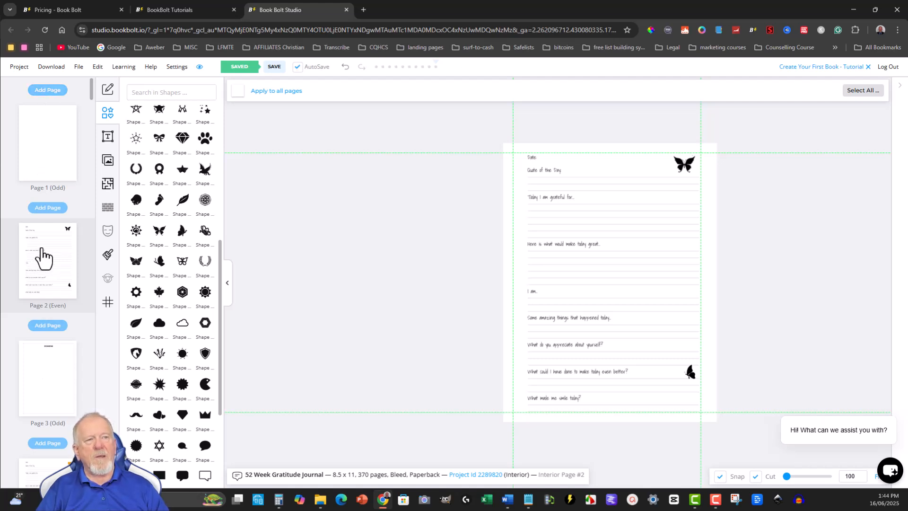
- Clone page 2 onto all even pages using the Select Even rule, replacing their content
{"action": "right_click", "coordinate": [44, 257]}
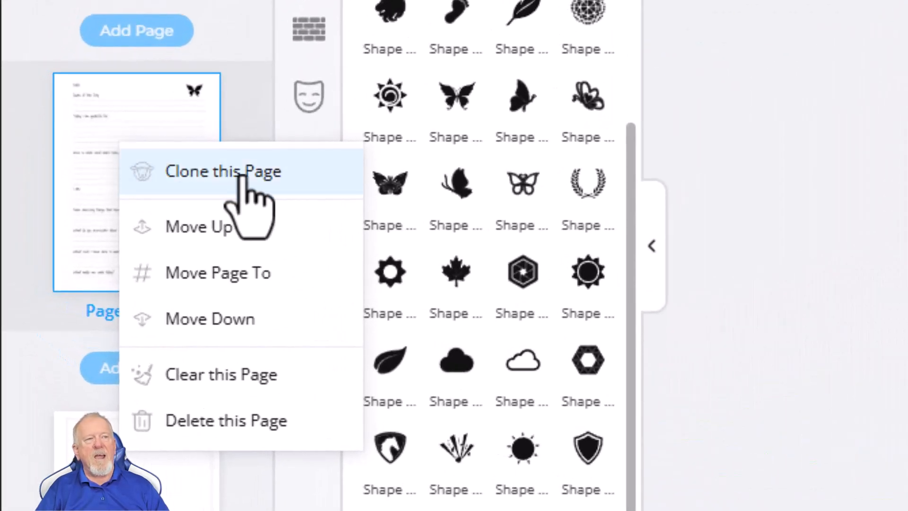
{"action": "left_click", "coordinate": [241, 175]}
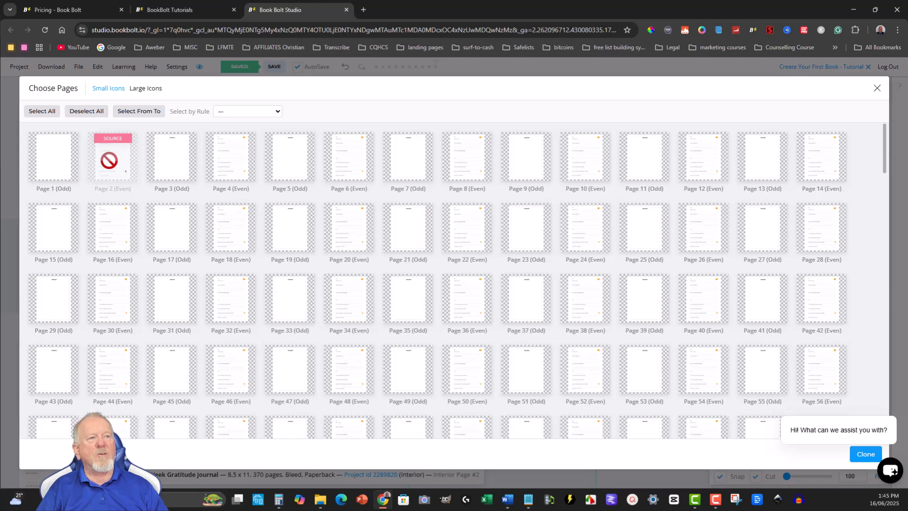
{"action": "left_click", "coordinate": [277, 113]}
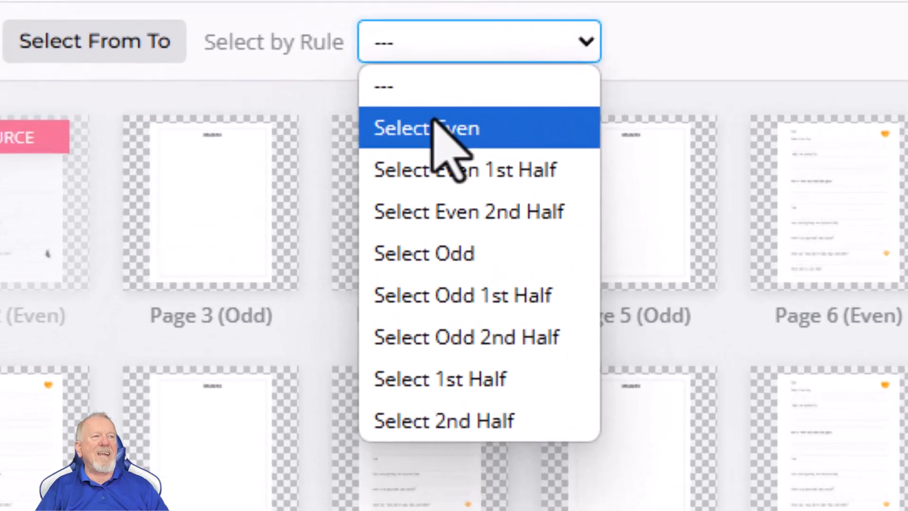
{"action": "left_click", "coordinate": [433, 124]}
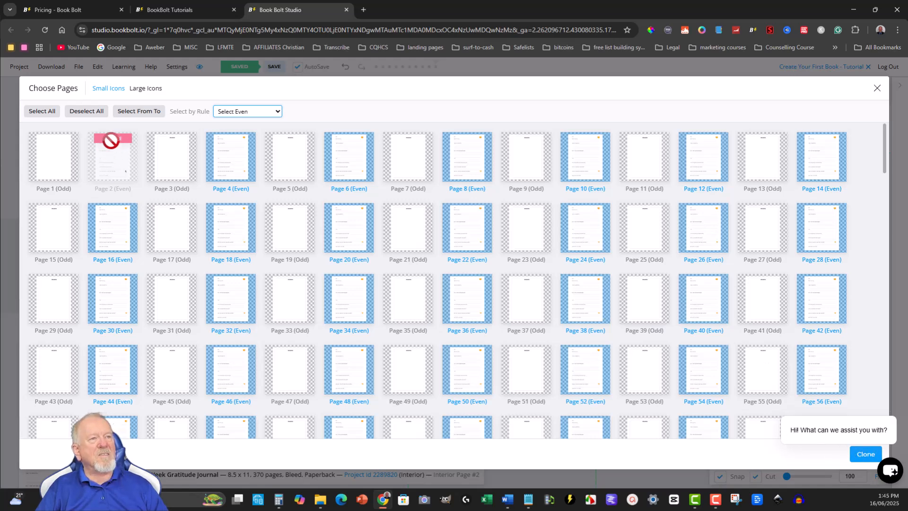
{"action": "left_click", "coordinate": [865, 455]}
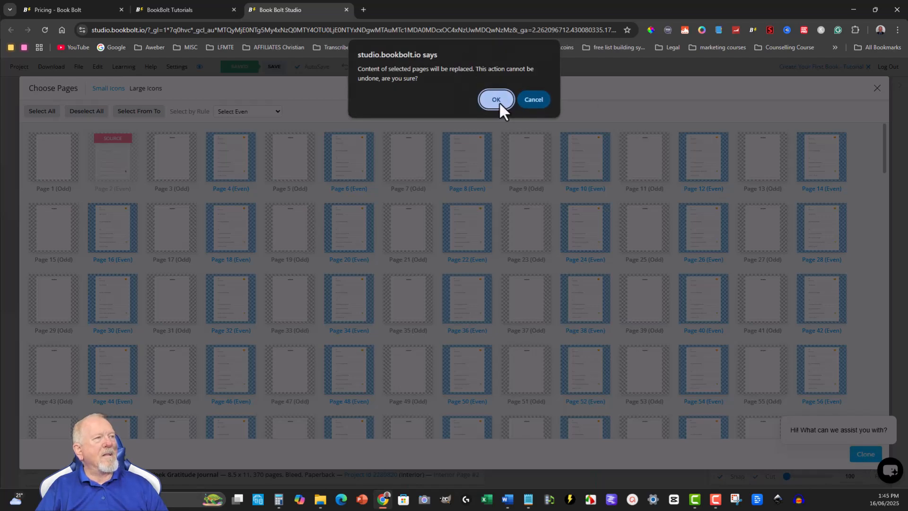
{"action": "left_click", "coordinate": [497, 101]}
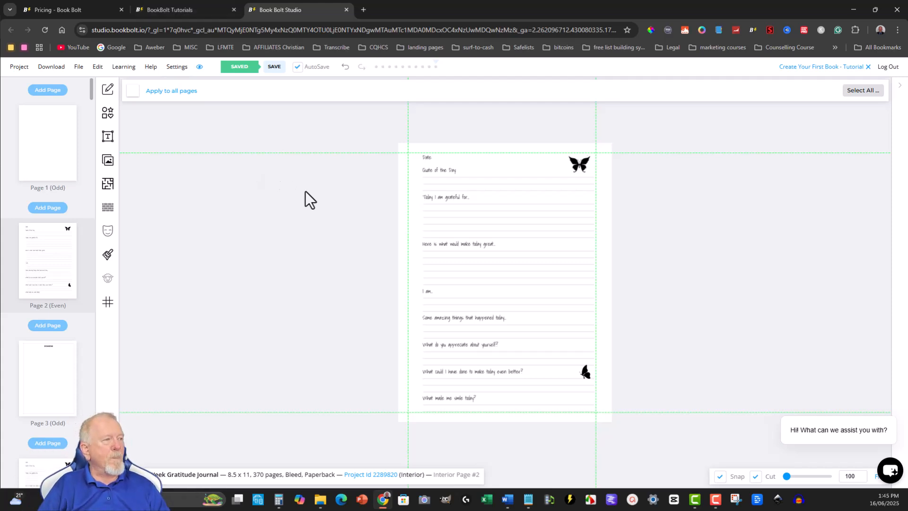
- Open page 4 and check the butterflies on the cloned even pages
{"action": "scroll", "coordinate": [51, 349], "scroll_direction": "down", "scroll_amount": 4}
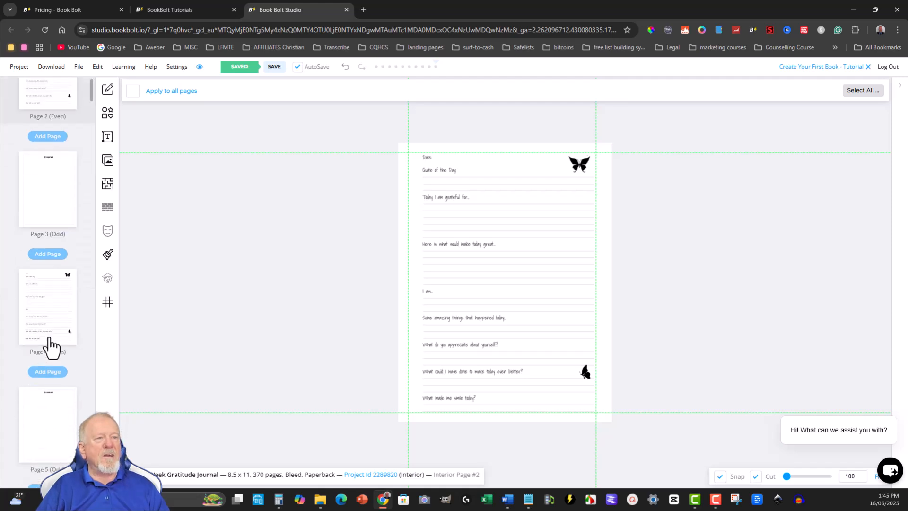
{"action": "left_click", "coordinate": [45, 295]}
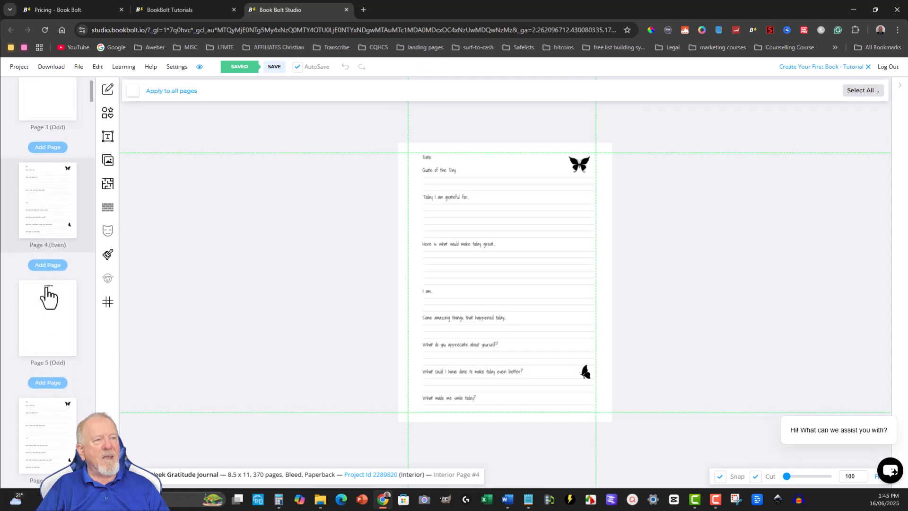
{"action": "scroll", "coordinate": [46, 286], "scroll_direction": "down", "scroll_amount": 5}
{"action": "scroll", "coordinate": [47, 287], "scroll_direction": "up", "scroll_amount": 7}
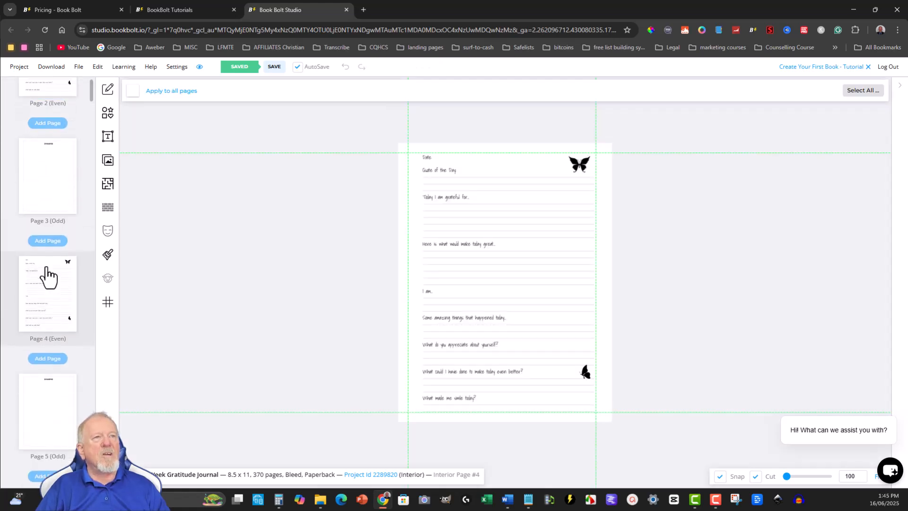
{"action": "scroll", "coordinate": [47, 277], "scroll_direction": "up", "scroll_amount": 4}
- Start a new project of type Paperback: Interior and name it 1 Year Gratitude Journal
{"action": "left_click", "coordinate": [18, 69]}
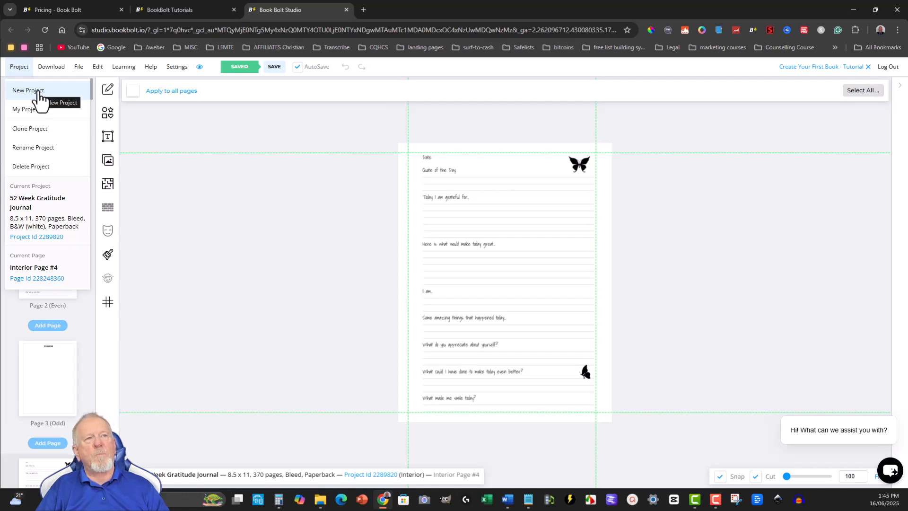
{"action": "left_click", "coordinate": [40, 95]}
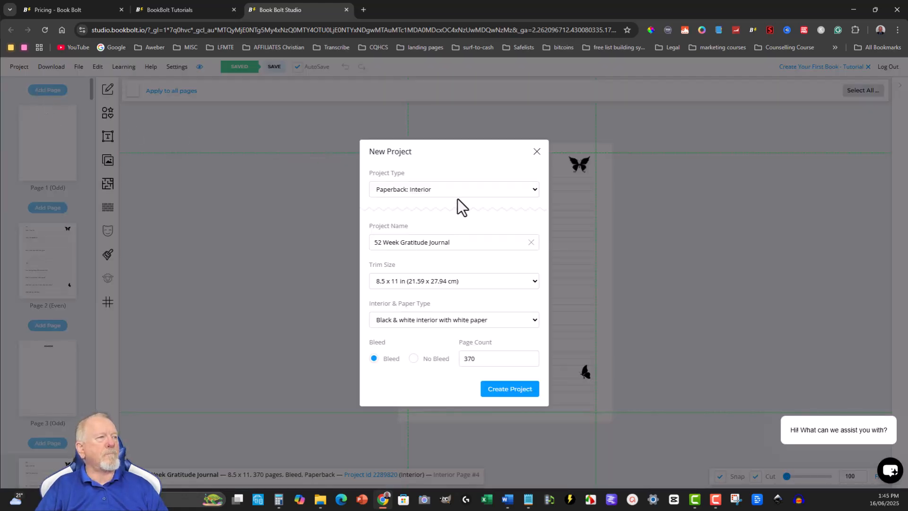
{"action": "left_click", "coordinate": [535, 190]}
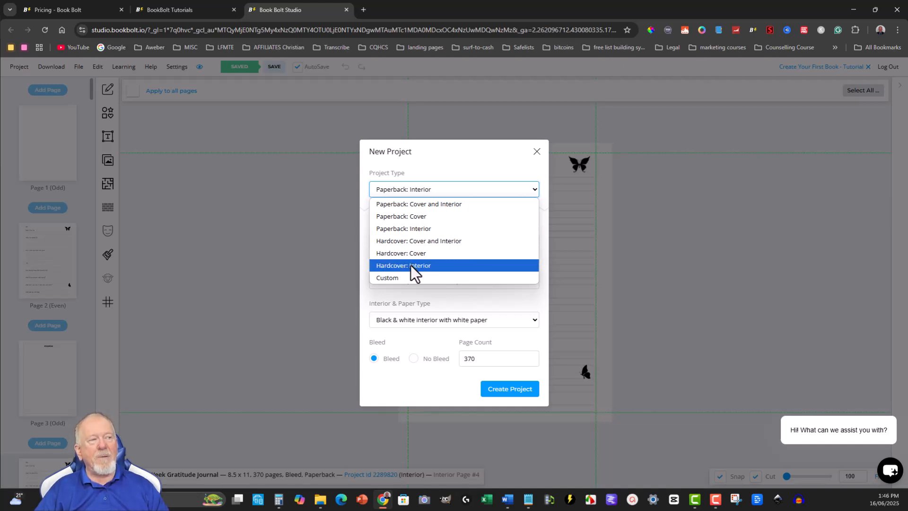
{"action": "left_click", "coordinate": [402, 228]}
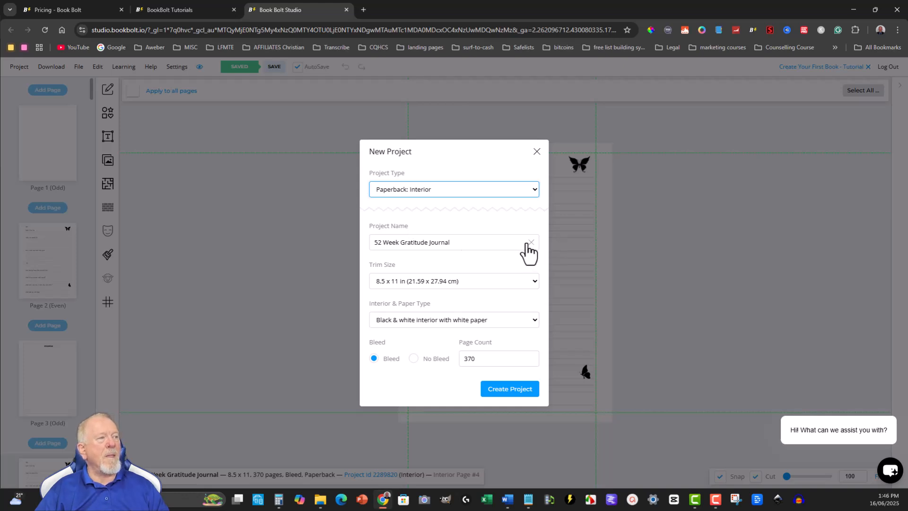
{"action": "triple_click", "coordinate": [450, 241]}
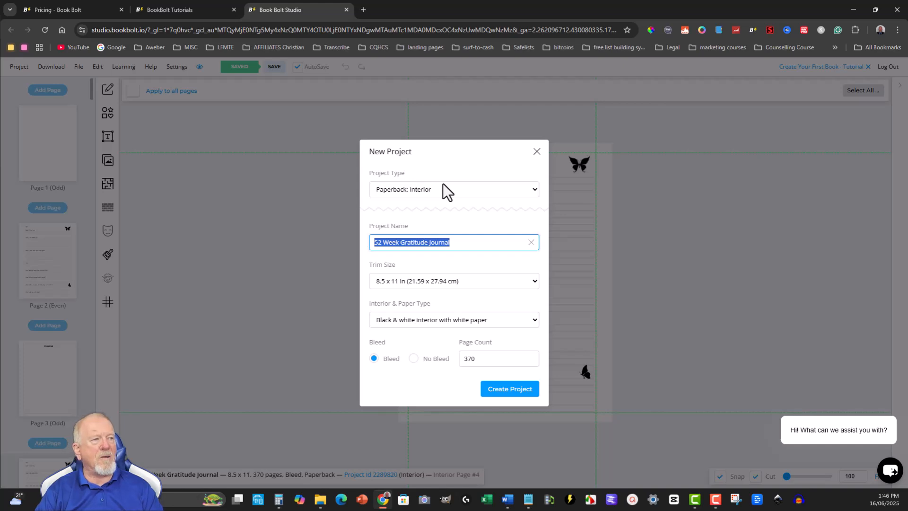
{"action": "type", "text": "1 Year Gratitude Journal"}
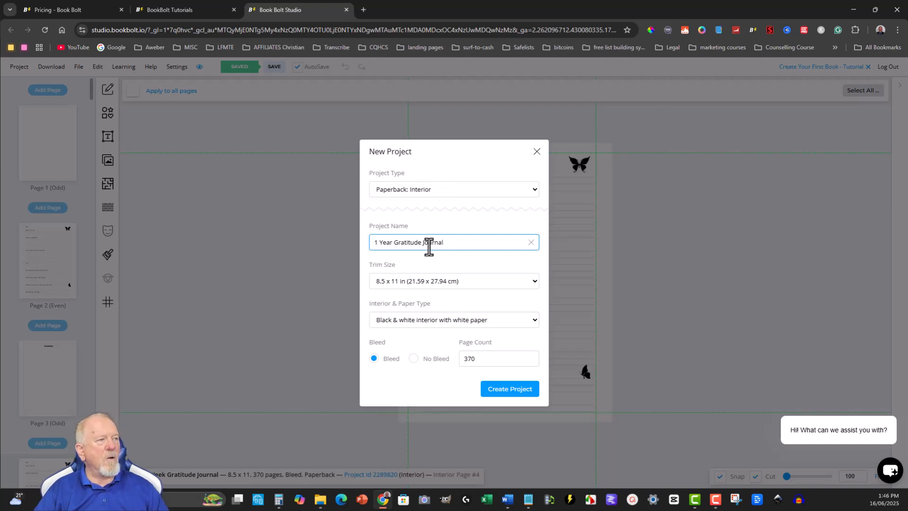
- Set the trim size to 6 x 9 in, keep the page count at 370 and create the project
{"action": "left_click", "coordinate": [510, 282]}
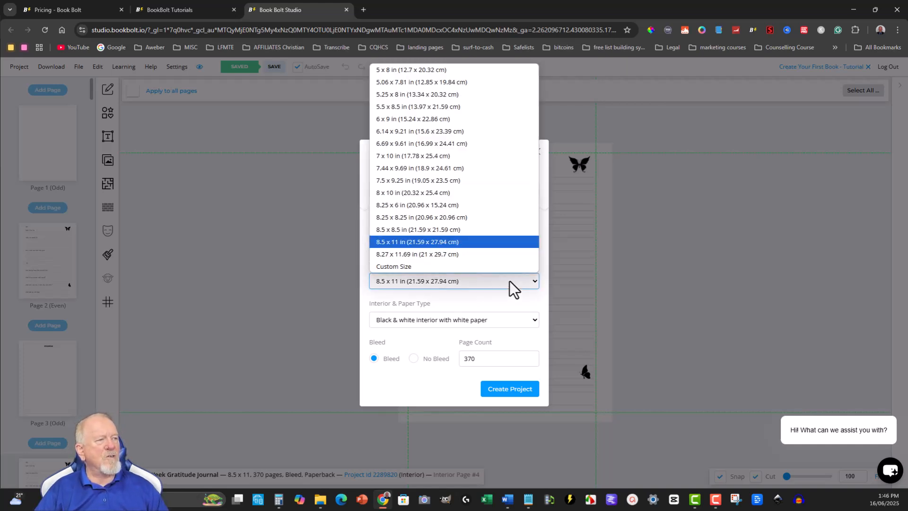
{"action": "left_click", "coordinate": [390, 119]}
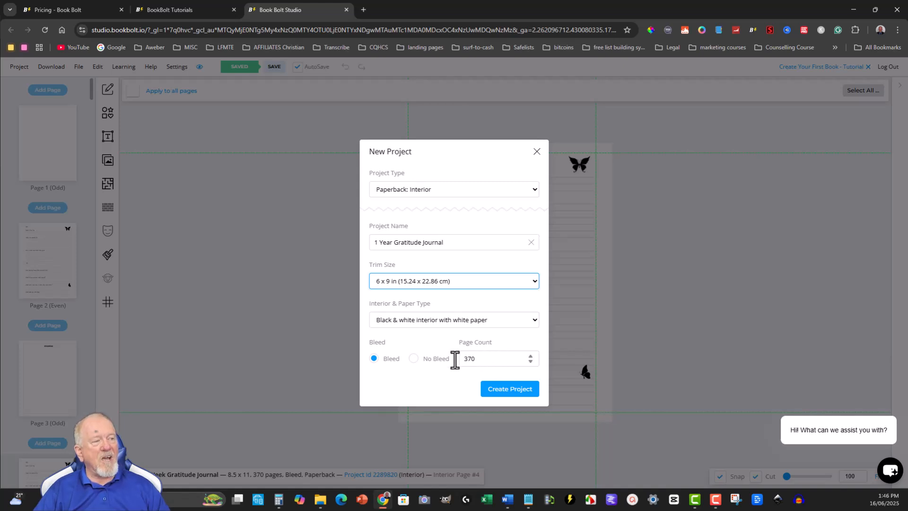
{"action": "left_click_drag", "start_coordinate": [479, 360], "coordinate": [467, 359]}
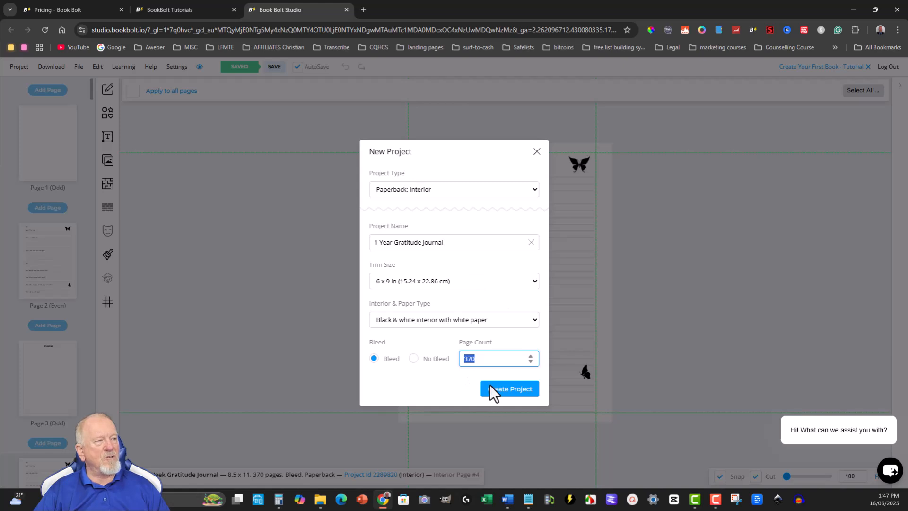
{"action": "left_click", "coordinate": [506, 393]}
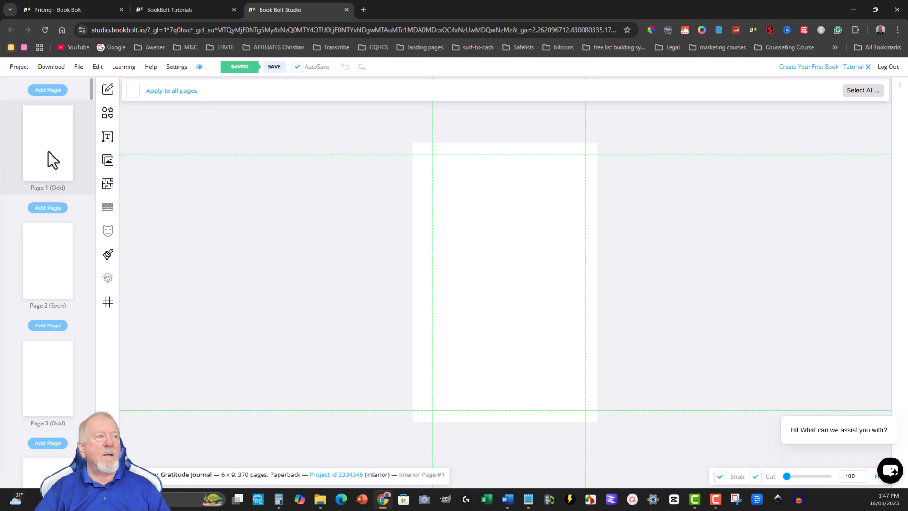
- Look through the shapes, text options and image sources, including My Uploads, Pixabay and Unsplash, and close the image library
{"action": "left_click", "coordinate": [108, 117]}
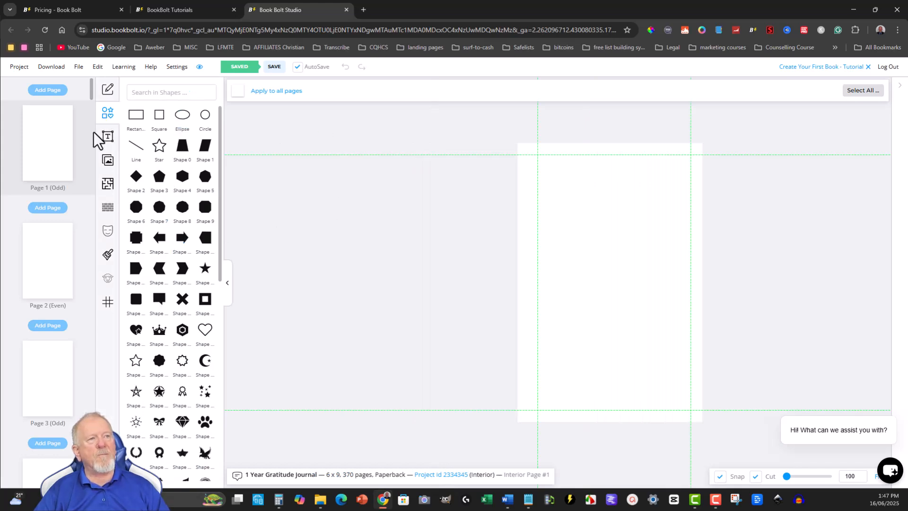
{"action": "left_click", "coordinate": [108, 138]}
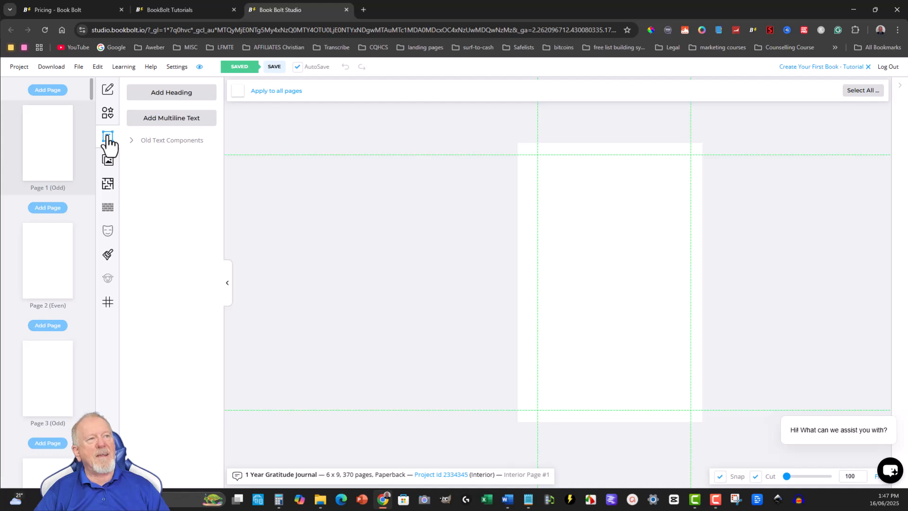
{"action": "left_click", "coordinate": [107, 161]}
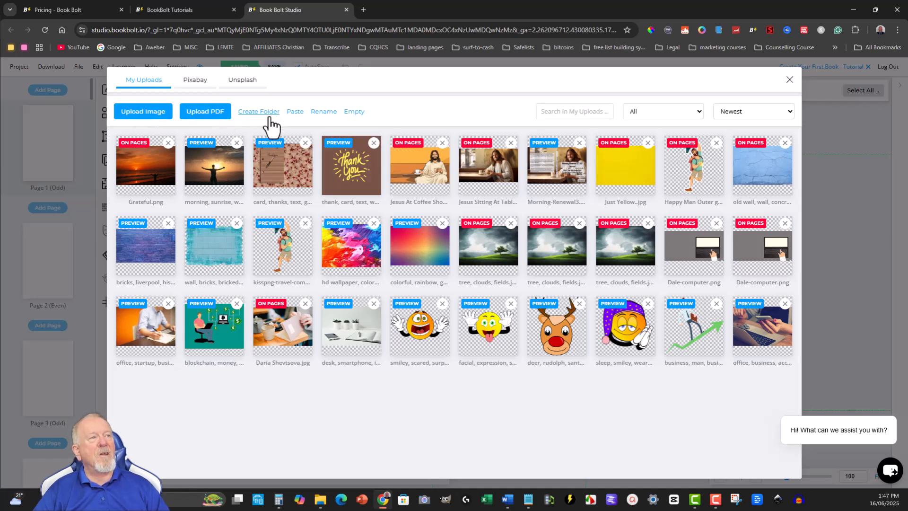
{"action": "left_click", "coordinate": [193, 86]}
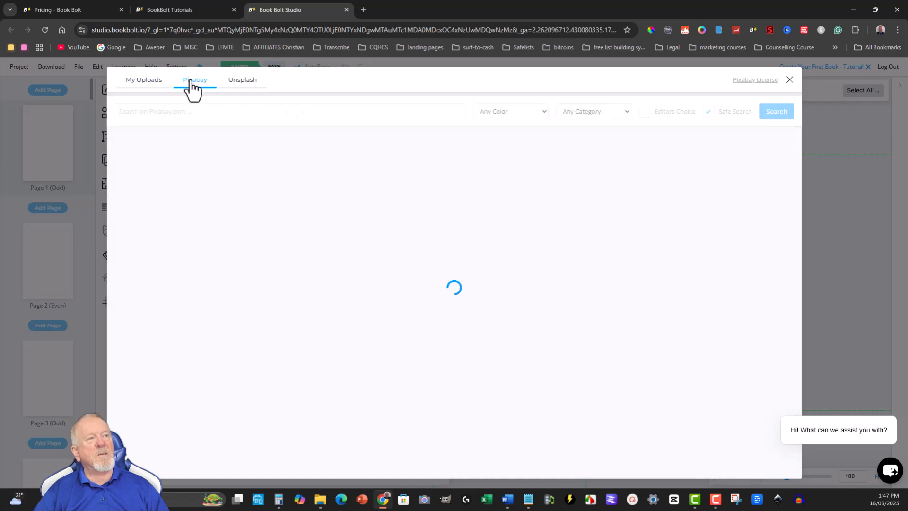
{"action": "left_click", "coordinate": [244, 85]}
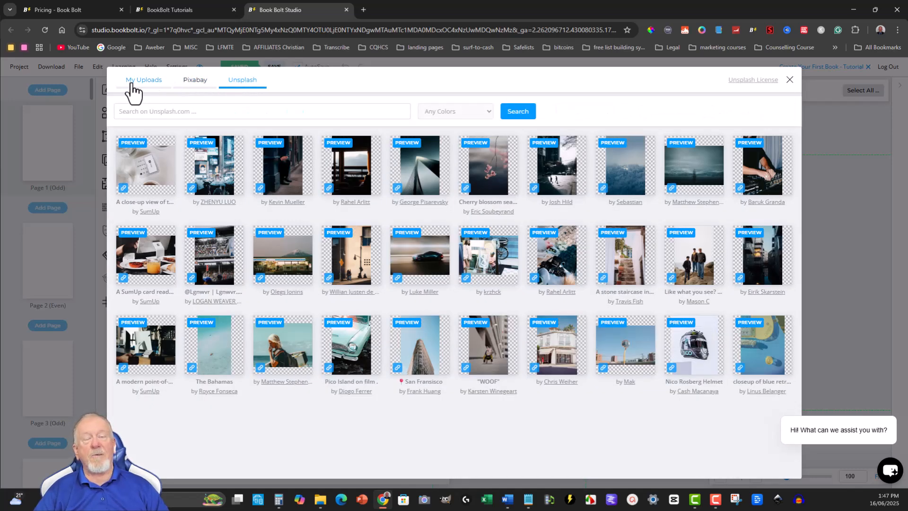
{"action": "left_click", "coordinate": [133, 84]}
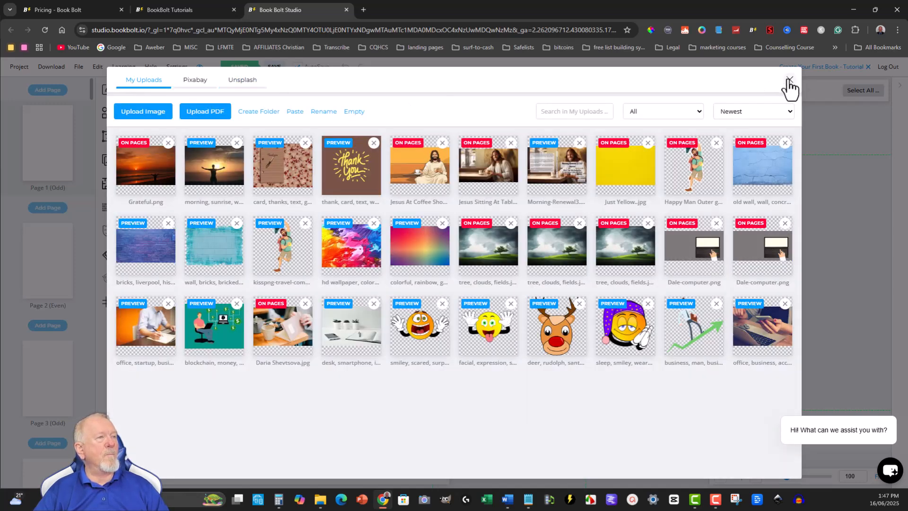
{"action": "left_click", "coordinate": [789, 80]}
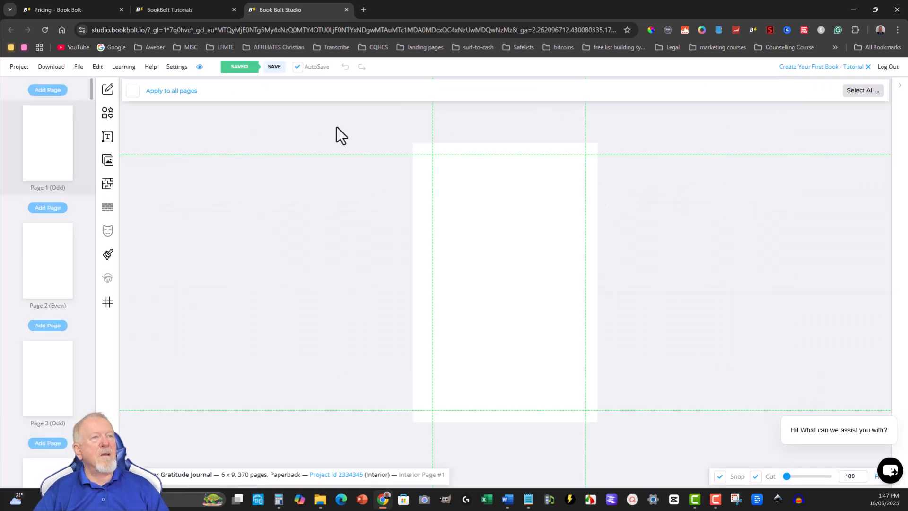
- Open the Interior Templates Library and browse the Pro Only and Free templates
{"action": "left_click", "coordinate": [108, 186]}
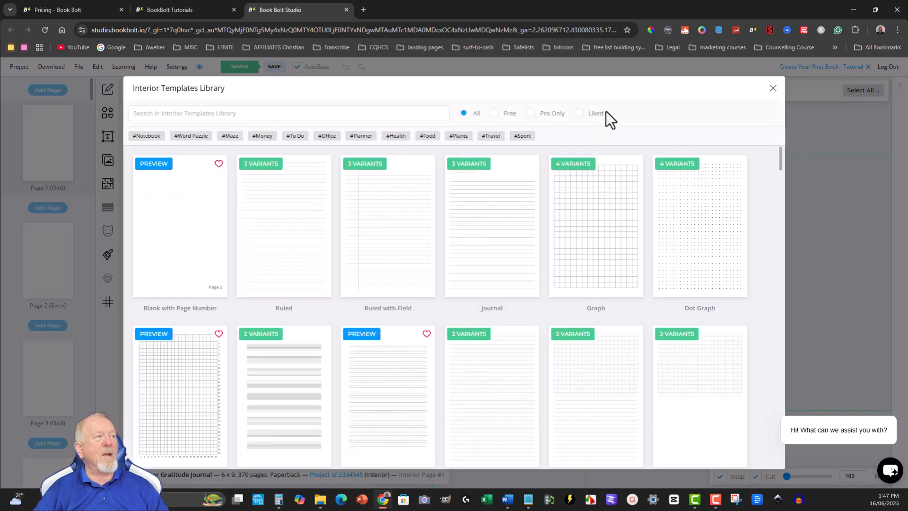
{"action": "left_click", "coordinate": [530, 114]}
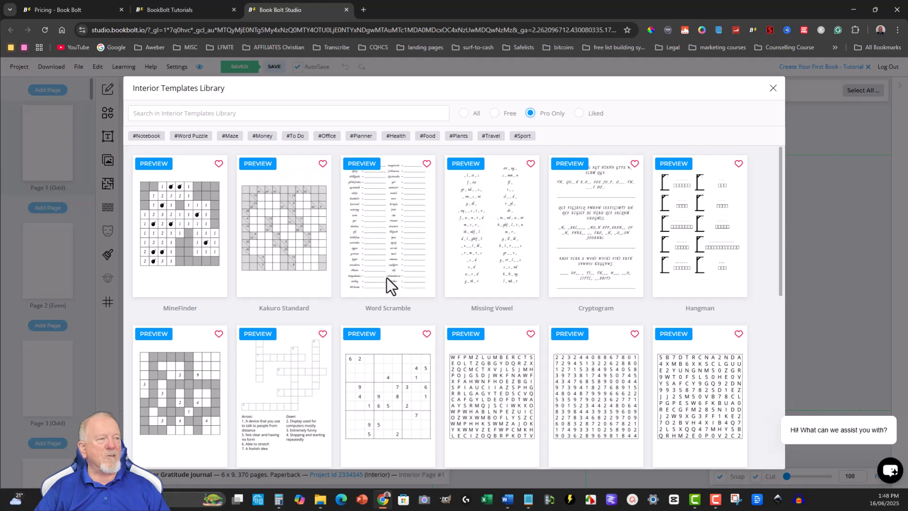
{"action": "scroll", "coordinate": [385, 285], "scroll_direction": "down", "scroll_amount": 15}
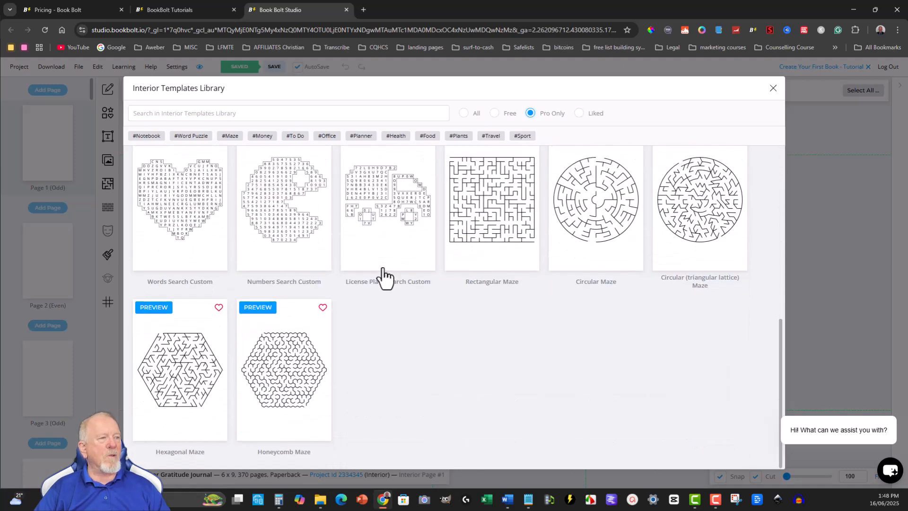
{"action": "scroll", "coordinate": [384, 265], "scroll_direction": "up", "scroll_amount": 15}
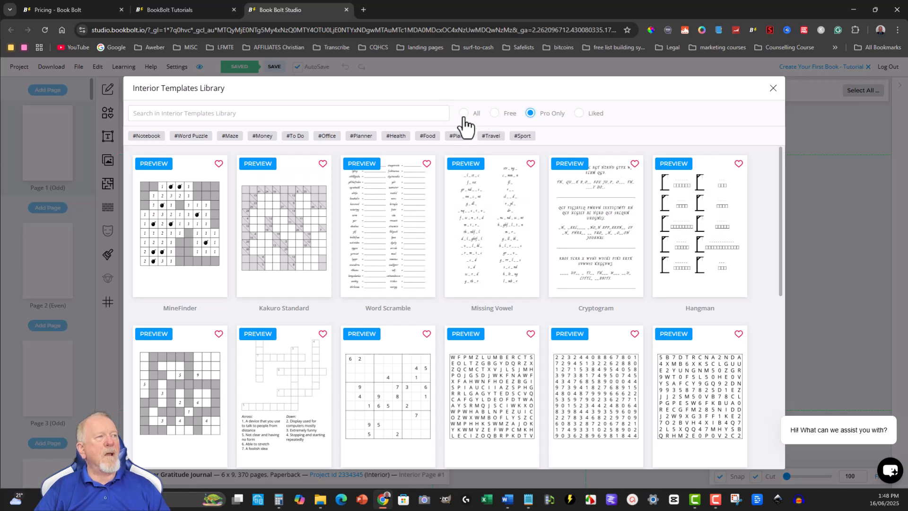
{"action": "left_click", "coordinate": [495, 113]}
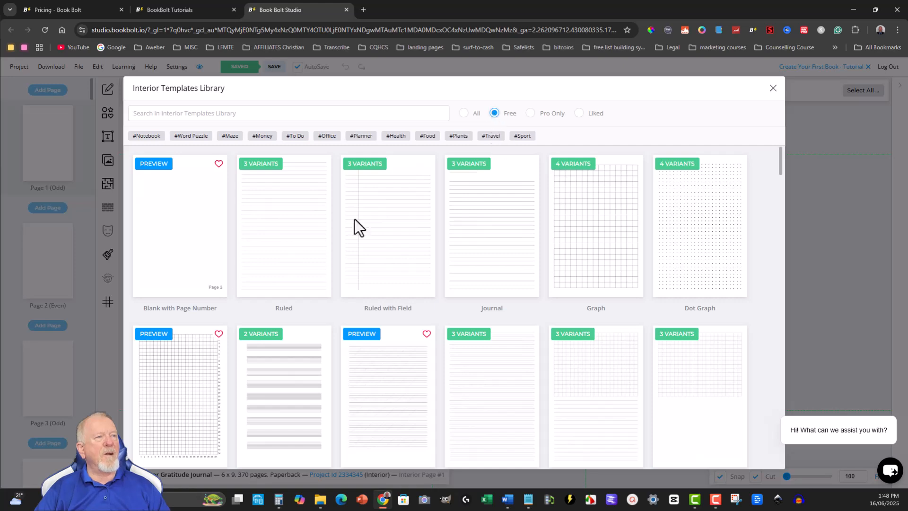
{"action": "scroll", "coordinate": [525, 274], "scroll_direction": "down", "scroll_amount": 7}
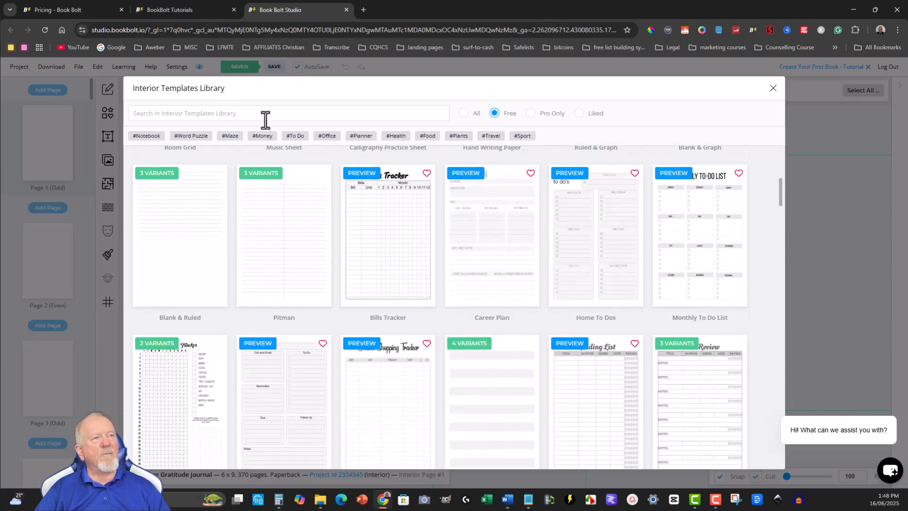
- Search the template library for "grati" and choose the Gratitude Journal template
{"action": "left_click", "coordinate": [273, 114]}
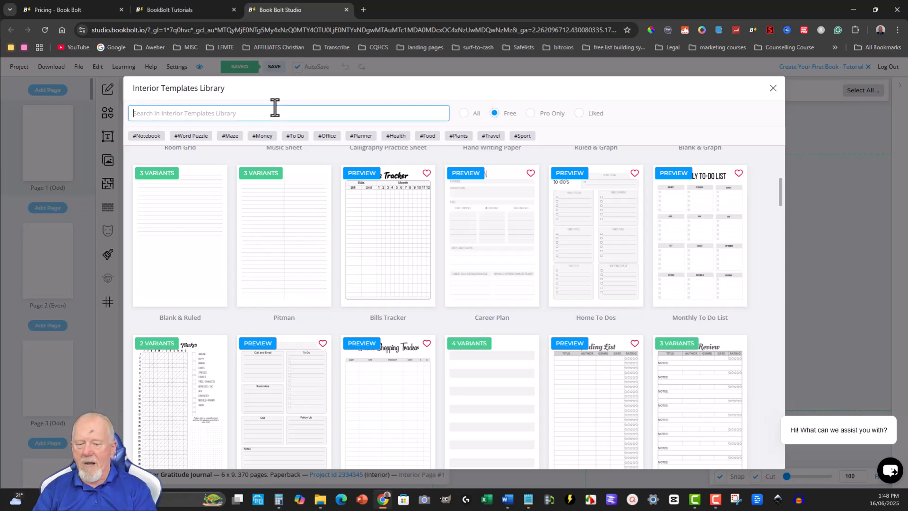
{"action": "type", "text": "grati"}
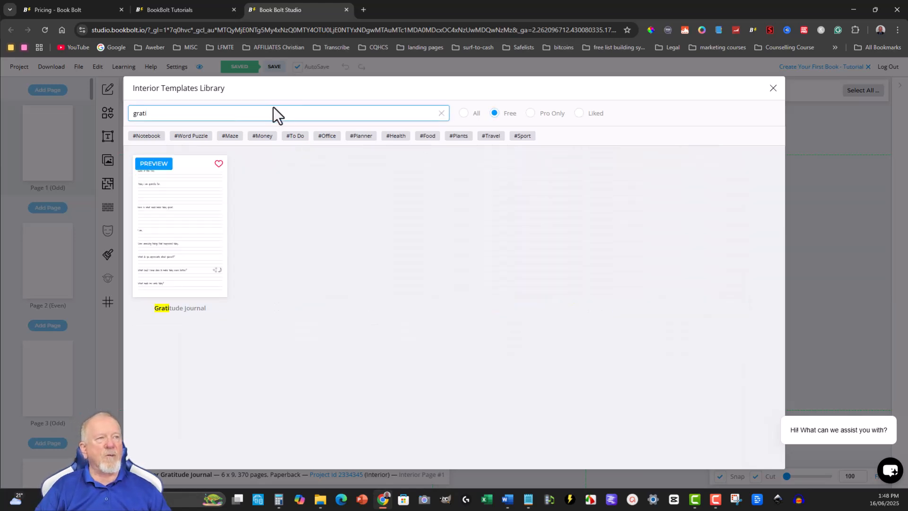
{"action": "left_click", "coordinate": [174, 227]}
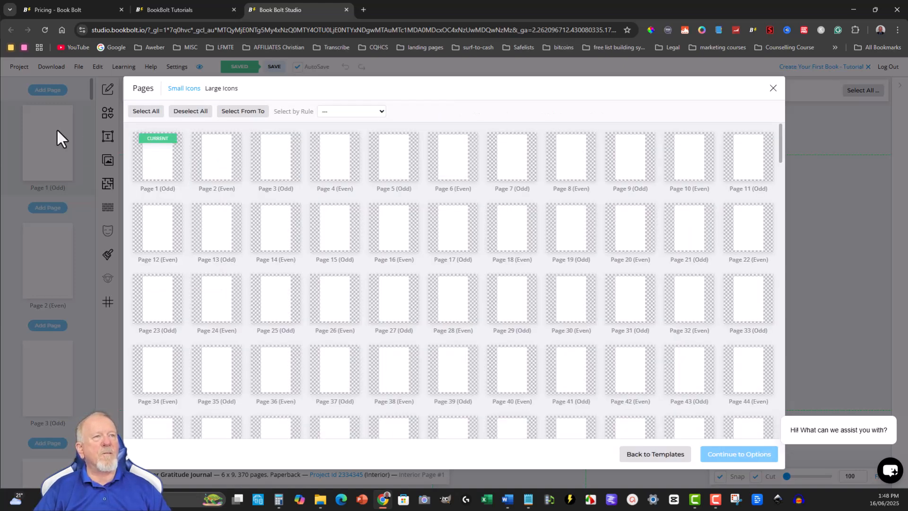
- Insert the template on every page except page 1, using Amazon KDP Guidelines and keeping the aspect ratio
{"action": "left_click", "coordinate": [212, 165]}
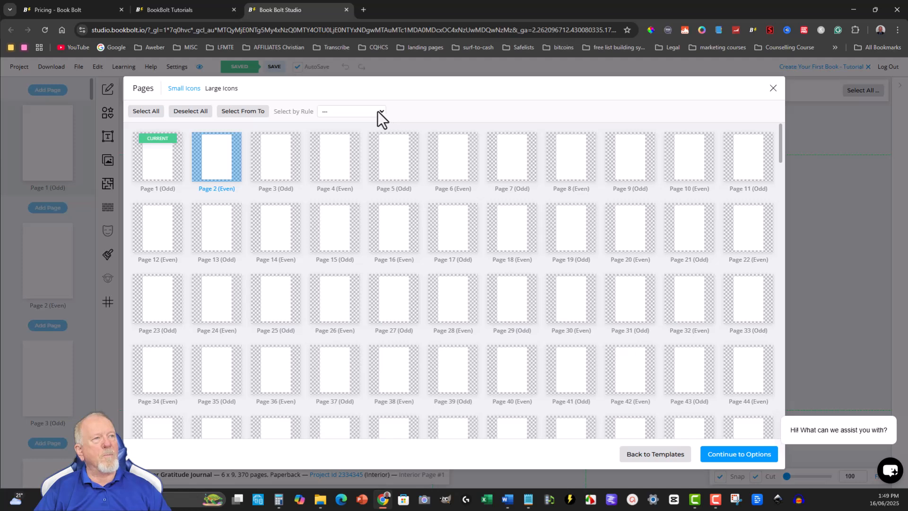
{"action": "left_click", "coordinate": [147, 113]}
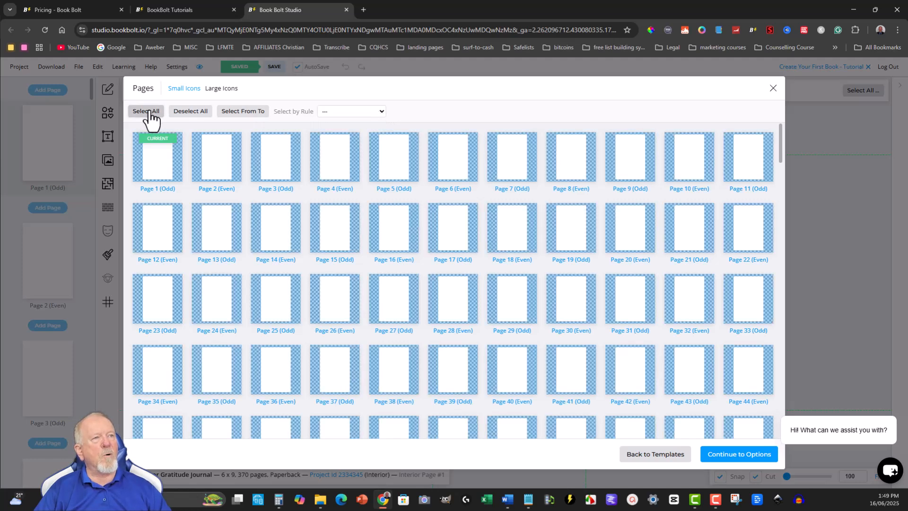
{"action": "left_click", "coordinate": [155, 162]}
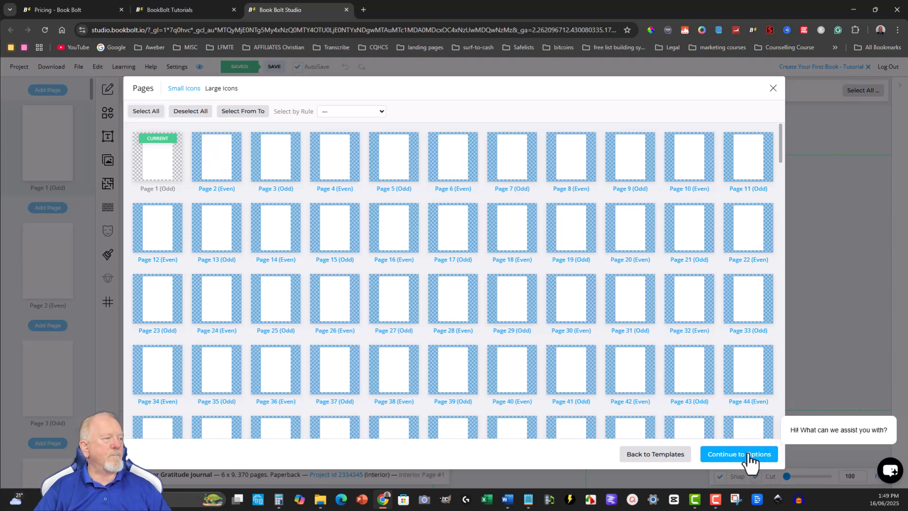
{"action": "left_click", "coordinate": [742, 456]}
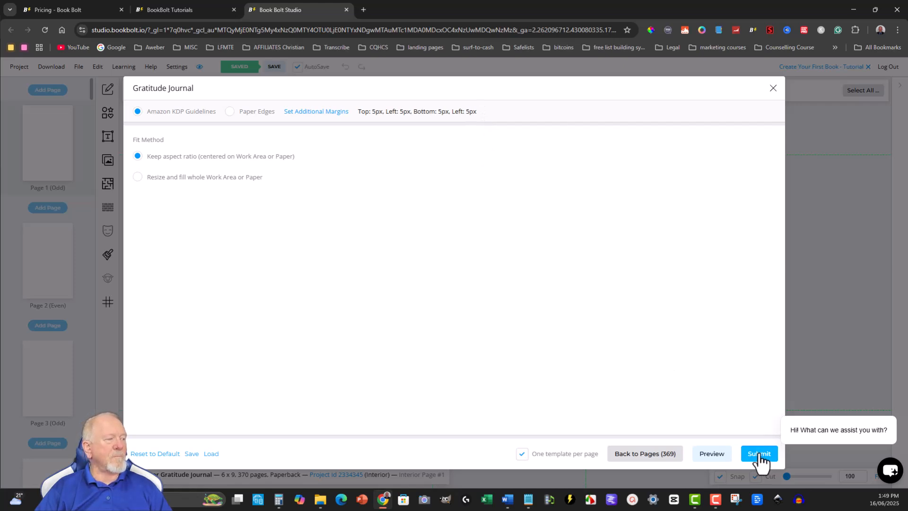
{"action": "left_click", "coordinate": [760, 455]}
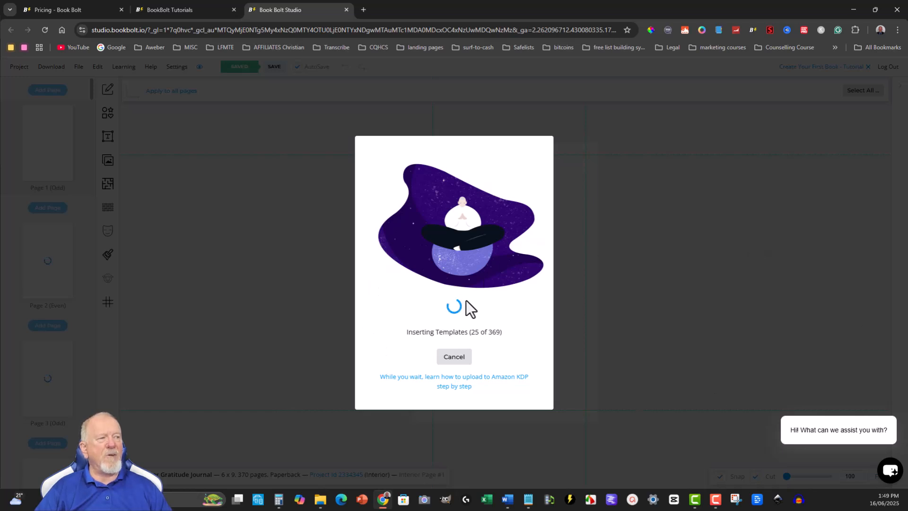
{"action": "left_click_drag", "start_coordinate": [470, 333], "coordinate": [504, 331]}
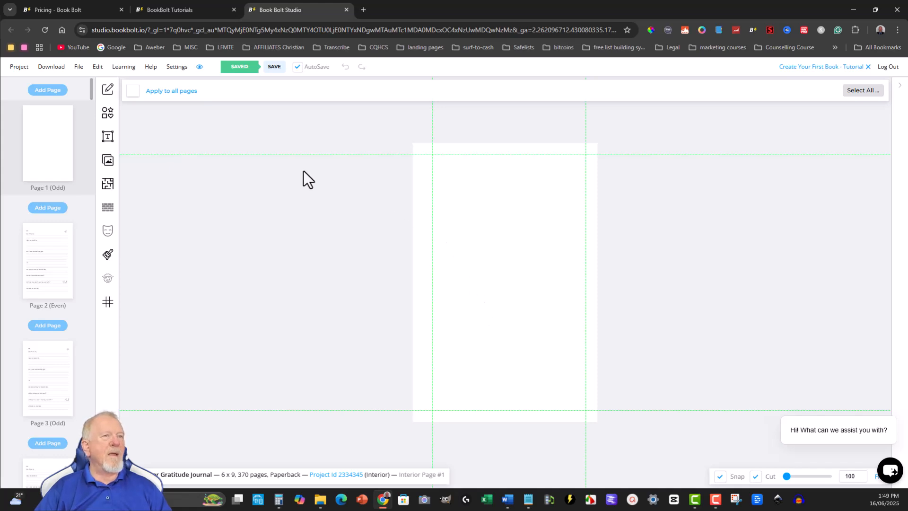
- Open pages 2 and 3 and examine the inserted gratitude template and its sun and moon graphics
{"action": "left_click", "coordinate": [46, 257]}
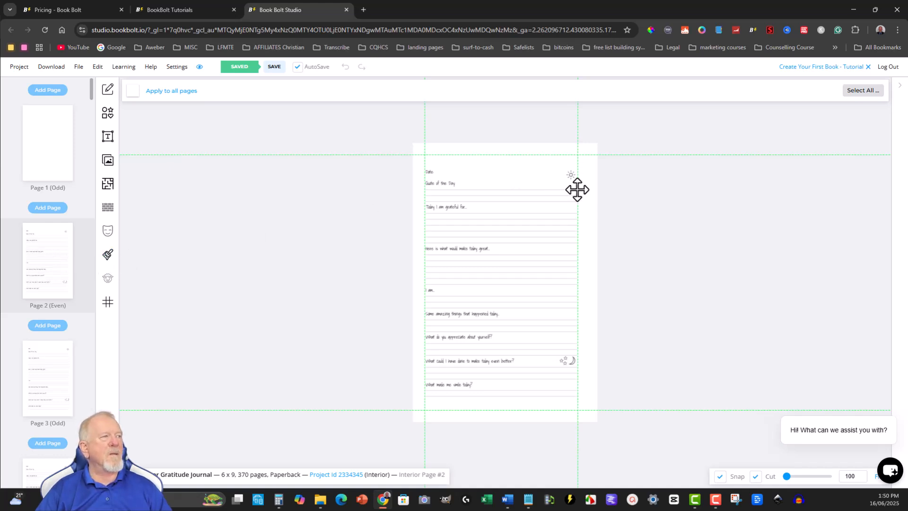
{"action": "left_click", "coordinate": [569, 174]}
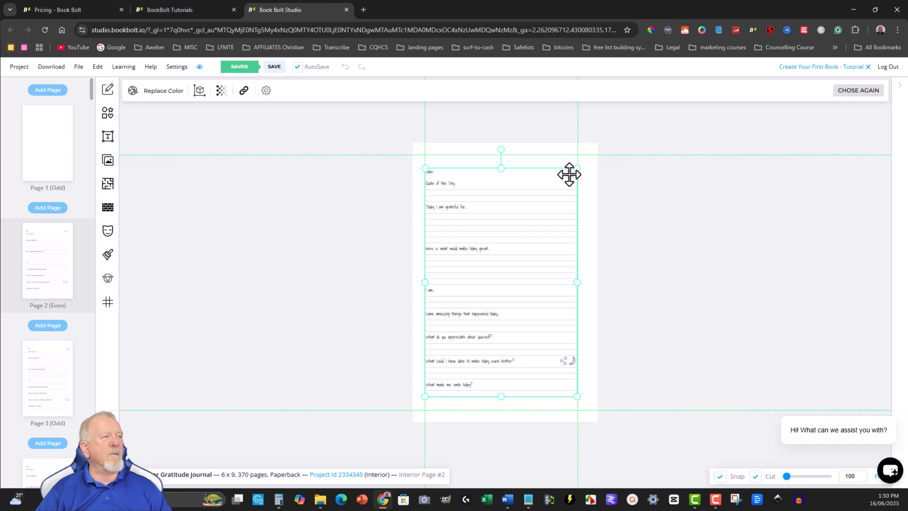
{"action": "left_click", "coordinate": [43, 379]}
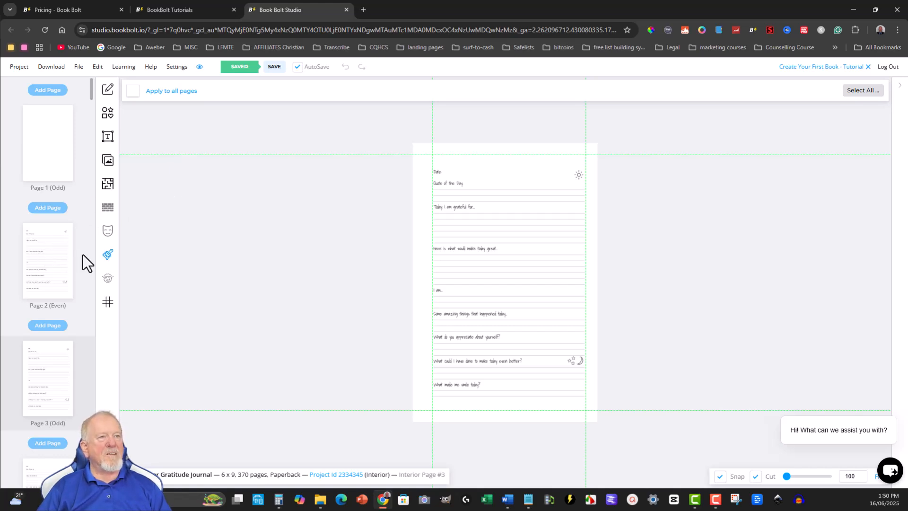
- Open page 2 and insert the solid heart shape with a star cut-out from the shapes library
{"action": "left_click", "coordinate": [51, 261]}
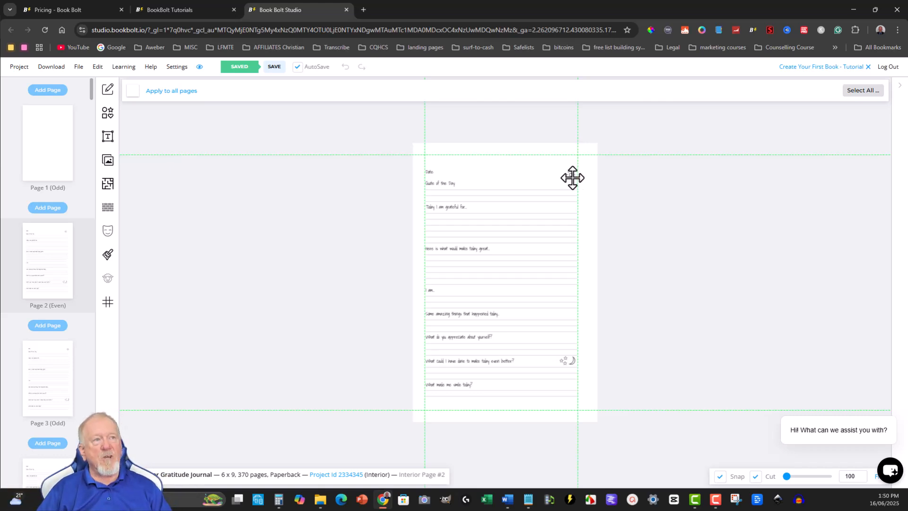
{"action": "left_click", "coordinate": [107, 114]}
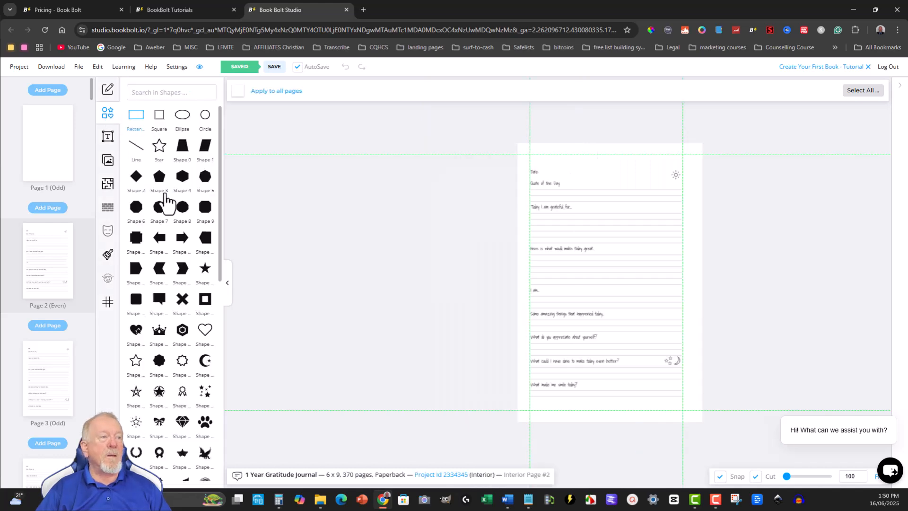
{"action": "scroll", "coordinate": [176, 219], "scroll_direction": "down", "scroll_amount": 2}
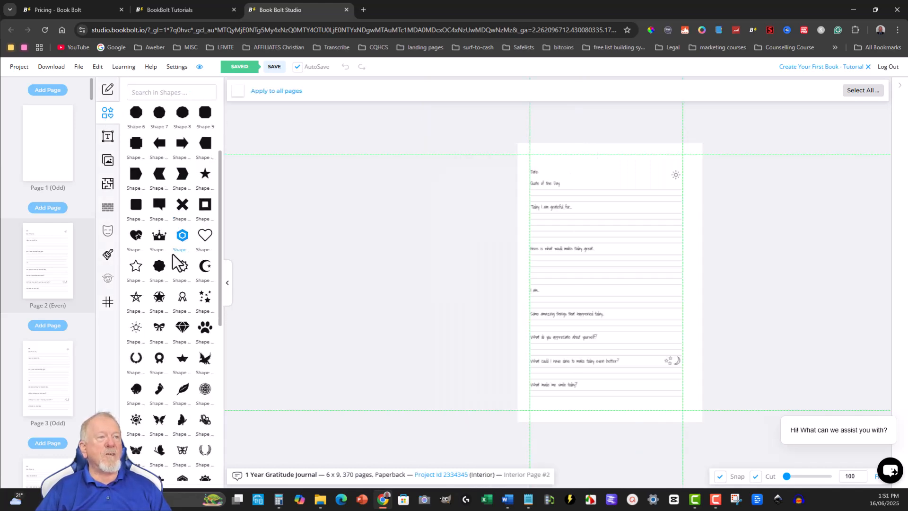
{"action": "left_click", "coordinate": [136, 239]}
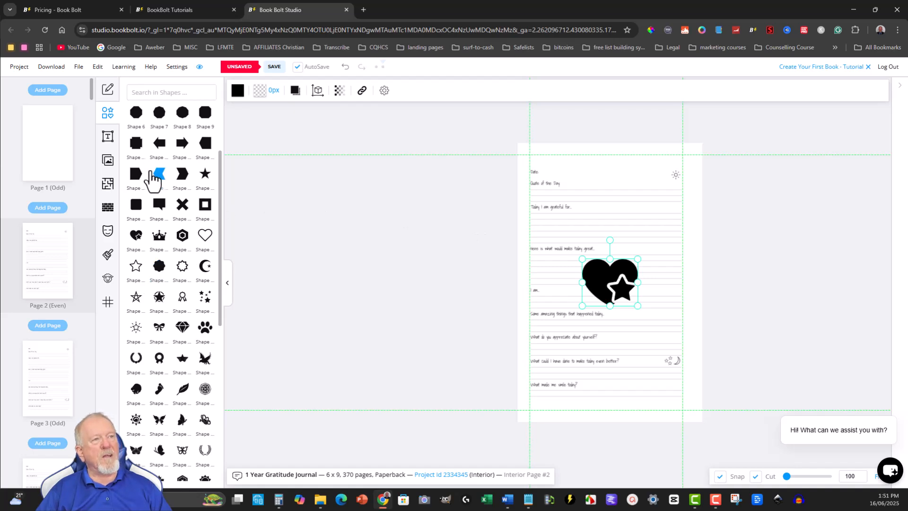
- Add a rectangle to page 2, move it above the heart, and delete the heart shape
{"action": "scroll", "coordinate": [144, 147], "scroll_direction": "up", "scroll_amount": 2}
{"action": "left_click", "coordinate": [136, 118]}
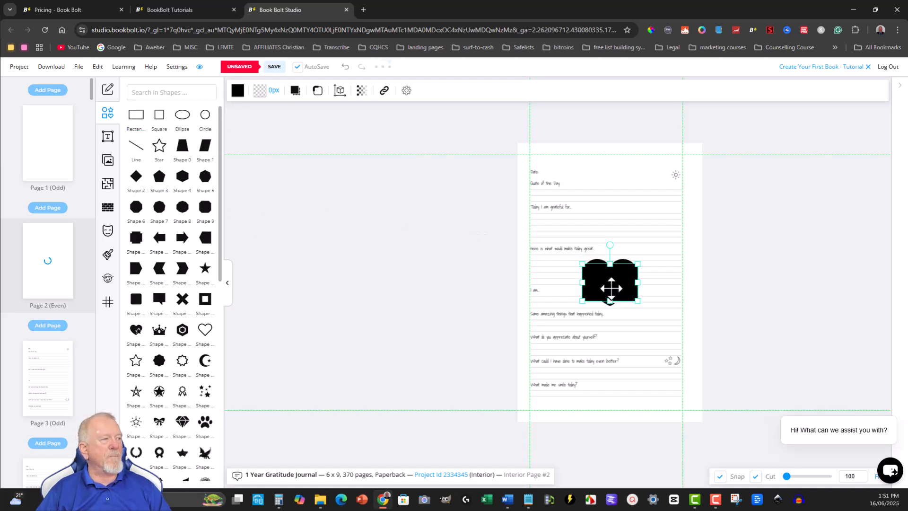
{"action": "left_click_drag", "start_coordinate": [611, 284], "coordinate": [618, 224]}
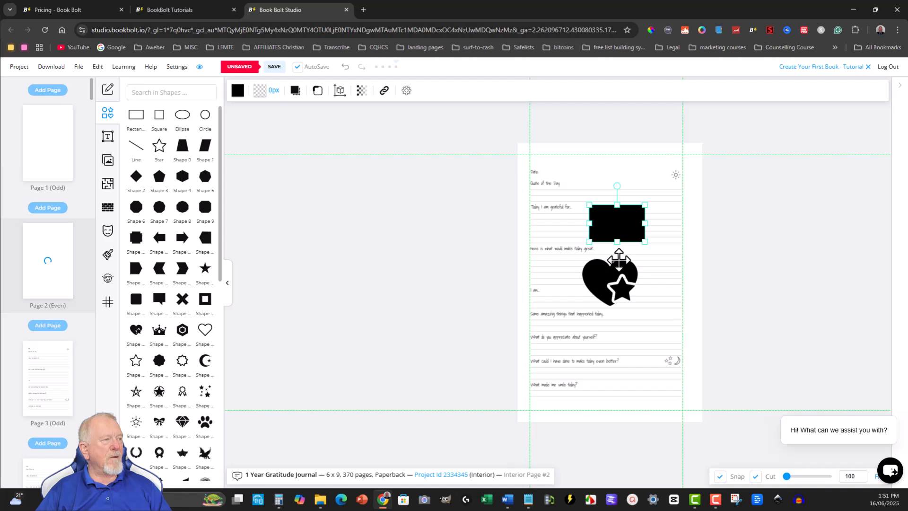
{"action": "left_click", "coordinate": [617, 285]}
{"action": "key", "text": "Delete"}
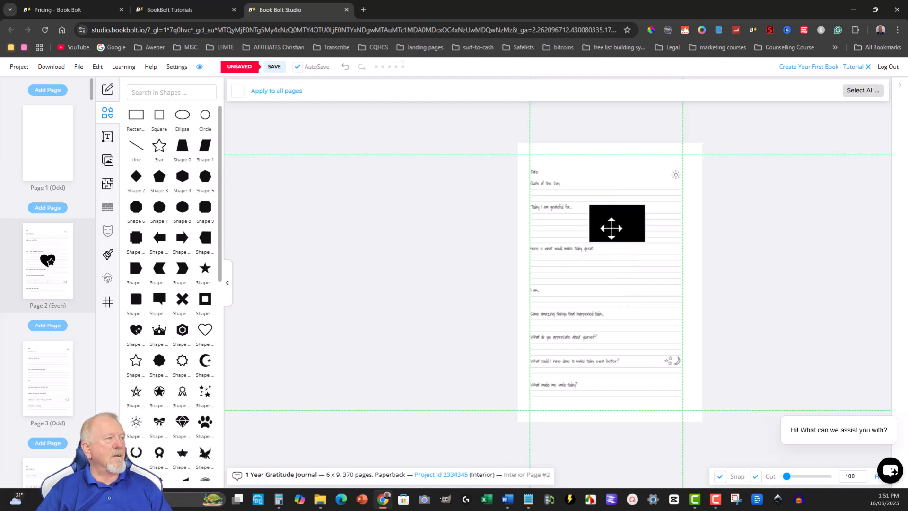
- Shrink the rectangle and place it over the sun graphic beside the Date and Quote of the Day lines
{"action": "left_click", "coordinate": [611, 226]}
{"action": "left_click_drag", "start_coordinate": [611, 226], "coordinate": [661, 175]}
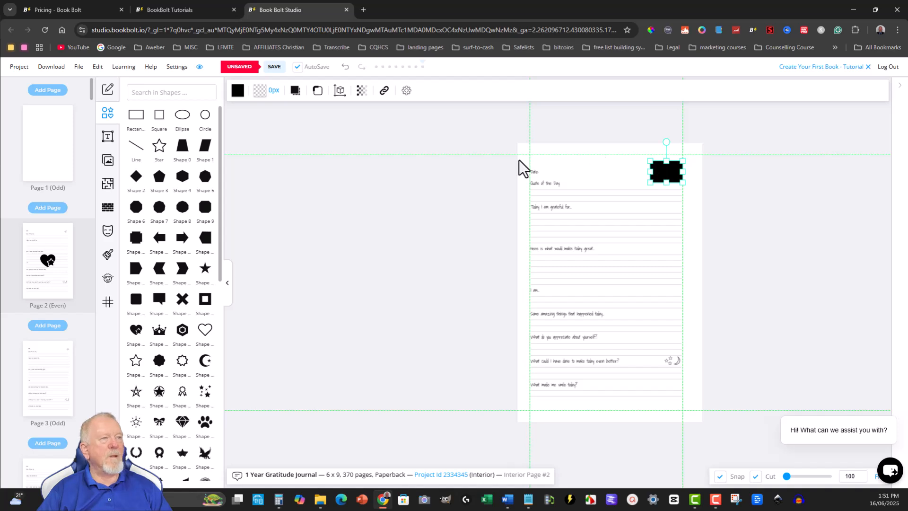
{"action": "left_click", "coordinate": [444, 256]}
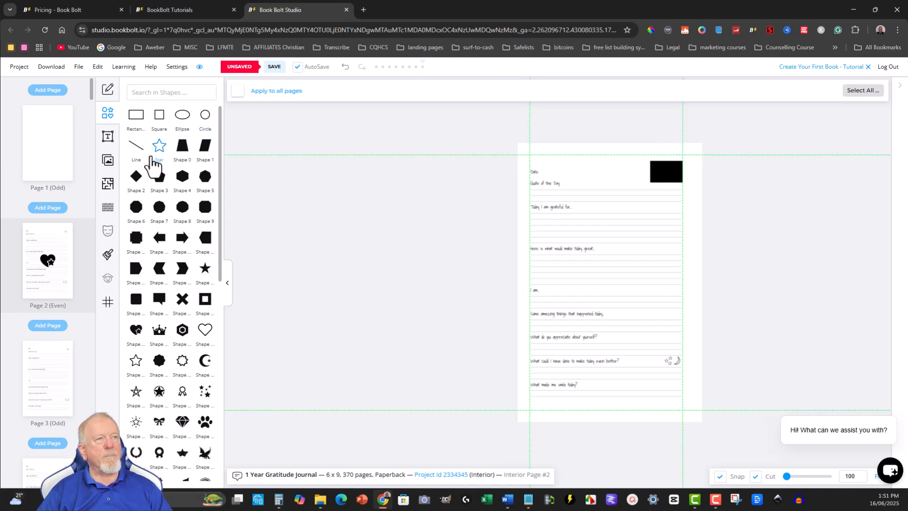
- Cover the stars-and-moon graphic with a second, smaller rectangle and set its fill color to white, #FFFFFF
{"action": "left_click", "coordinate": [136, 118]}
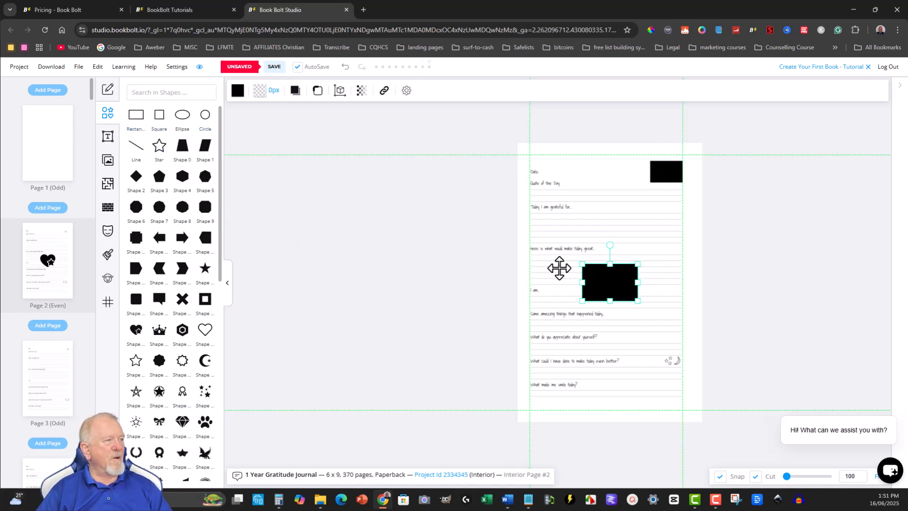
{"action": "left_click_drag", "start_coordinate": [579, 264], "coordinate": [668, 361]}
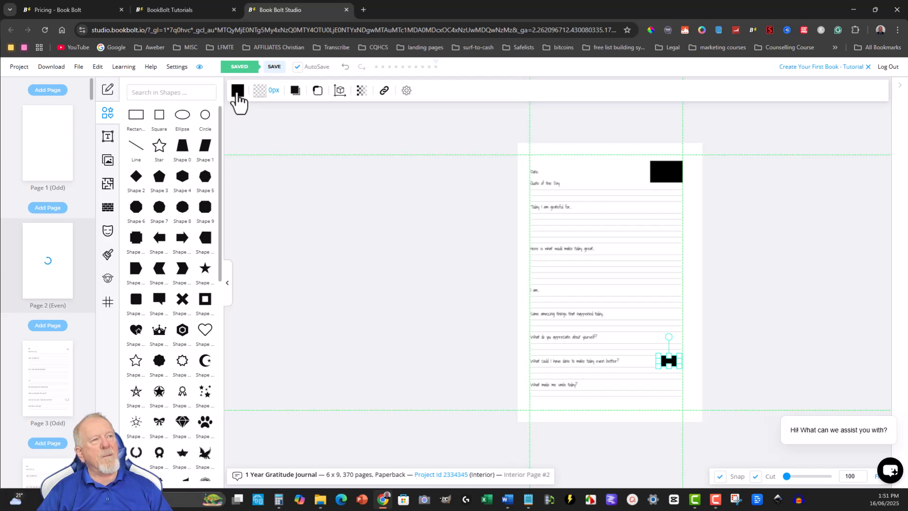
{"action": "left_click", "coordinate": [237, 91]}
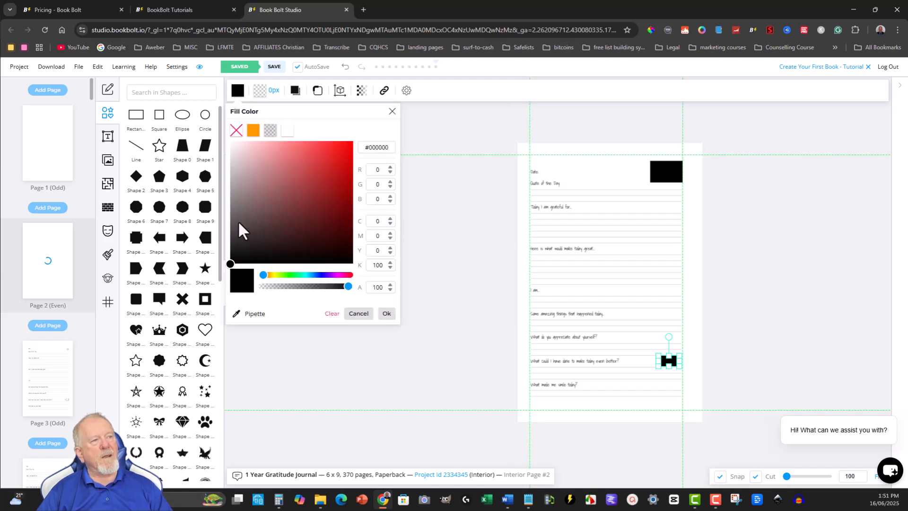
{"action": "left_click_drag", "start_coordinate": [229, 262], "coordinate": [224, 100]}
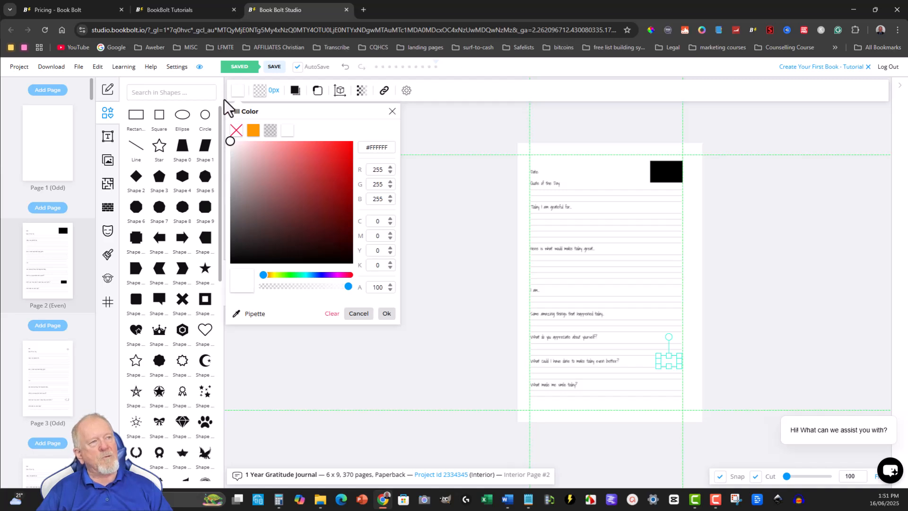
{"action": "left_click", "coordinate": [387, 314]}
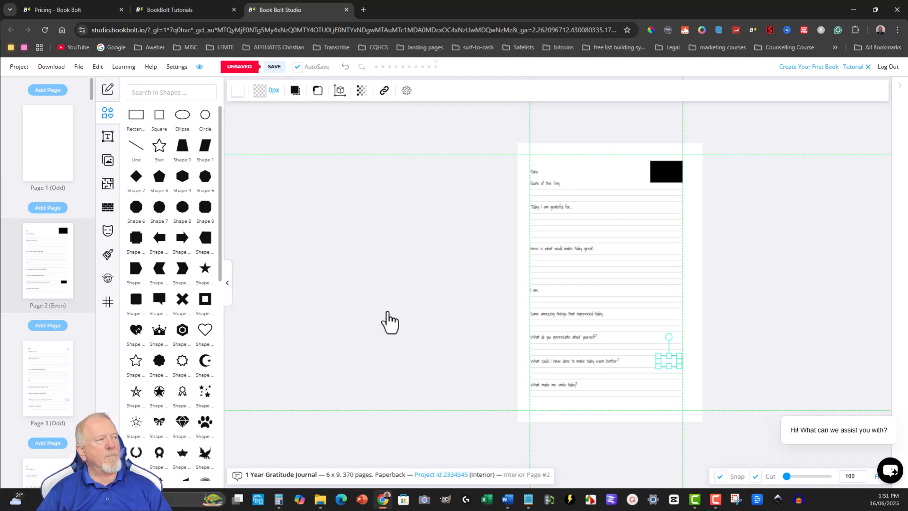
{"action": "left_click", "coordinate": [474, 354]}
- Widen the small white rectangle slightly on both sides over the stars-and-moon graphic
{"action": "left_click", "coordinate": [671, 362]}
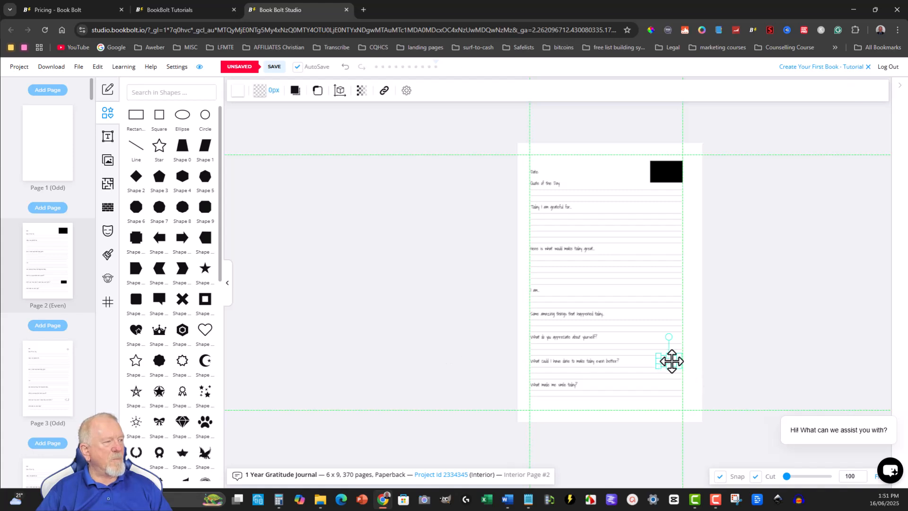
{"action": "left_click_drag", "start_coordinate": [680, 363], "coordinate": [682, 362]}
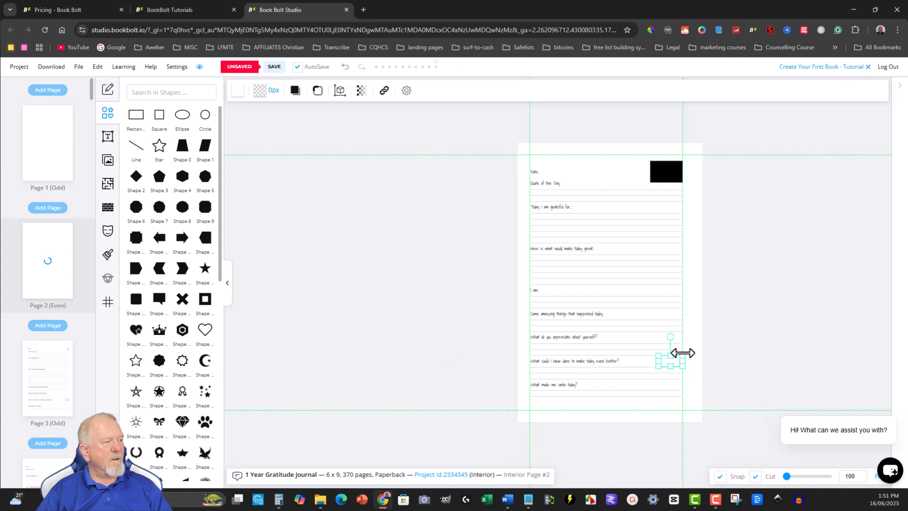
{"action": "left_click", "coordinate": [722, 311]}
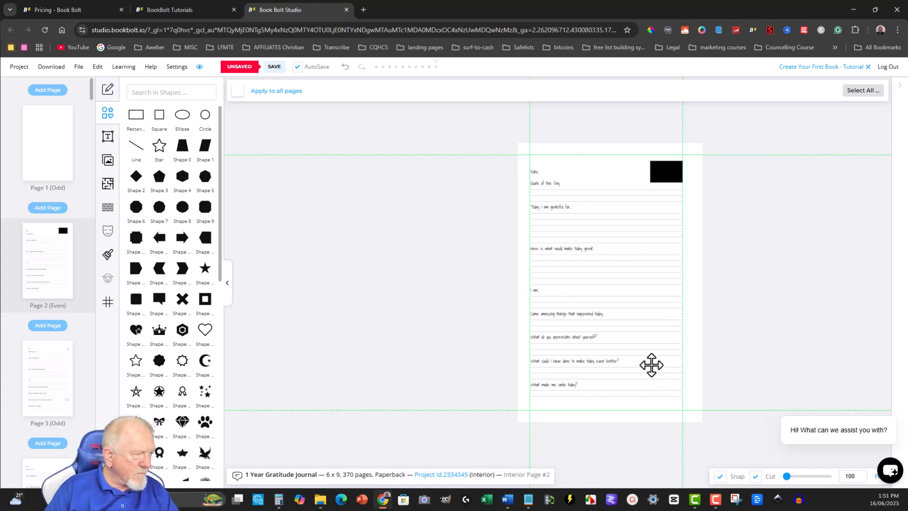
{"action": "left_click", "coordinate": [659, 362]}
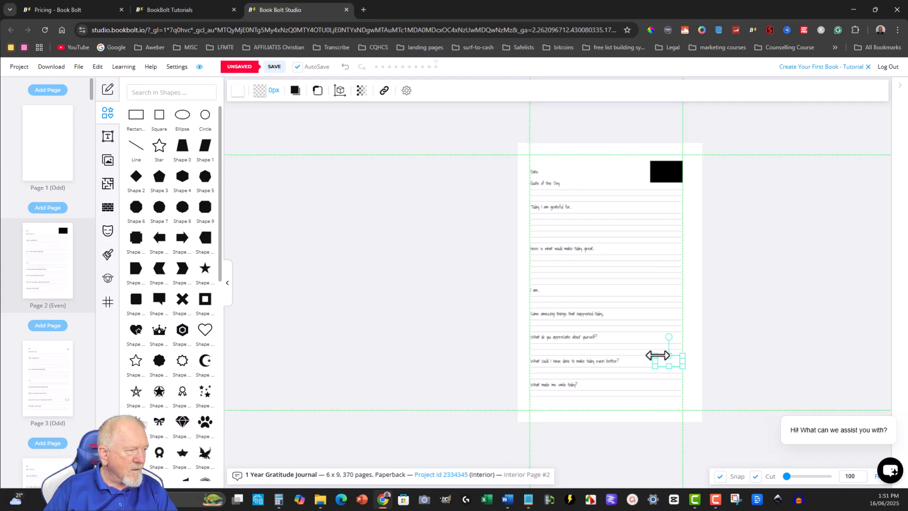
{"action": "left_click", "coordinate": [723, 299]}
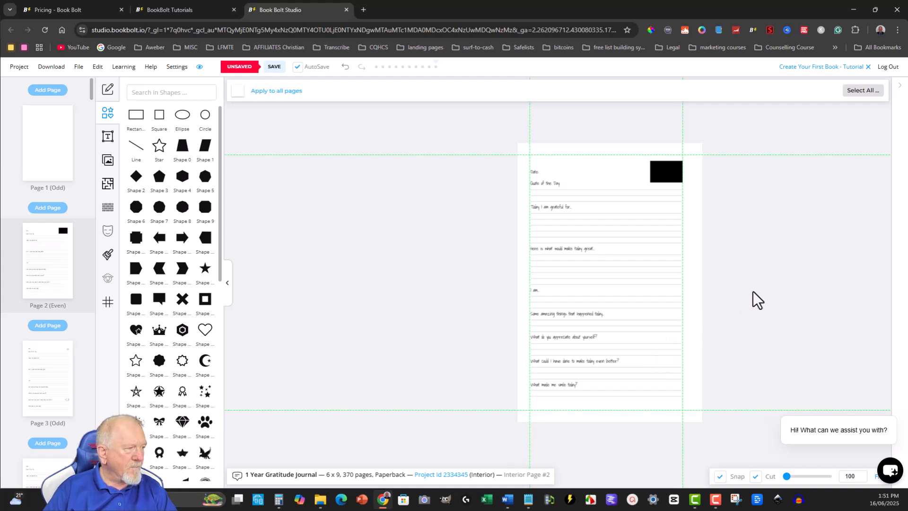
- Set the fill color of the black rectangle covering the sun graphic to white, #FFFFFF
{"action": "left_click", "coordinate": [663, 171]}
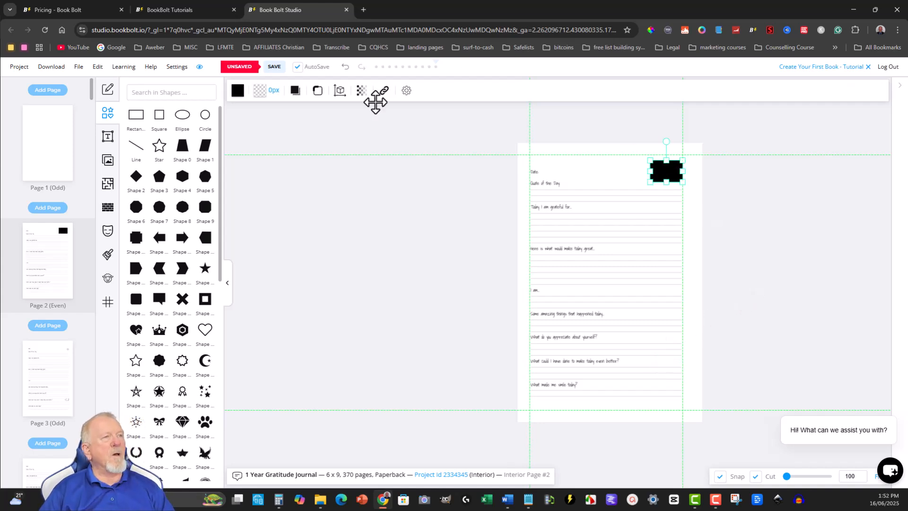
{"action": "left_click", "coordinate": [236, 93]}
{"action": "left_click_drag", "start_coordinate": [231, 262], "coordinate": [230, 141]}
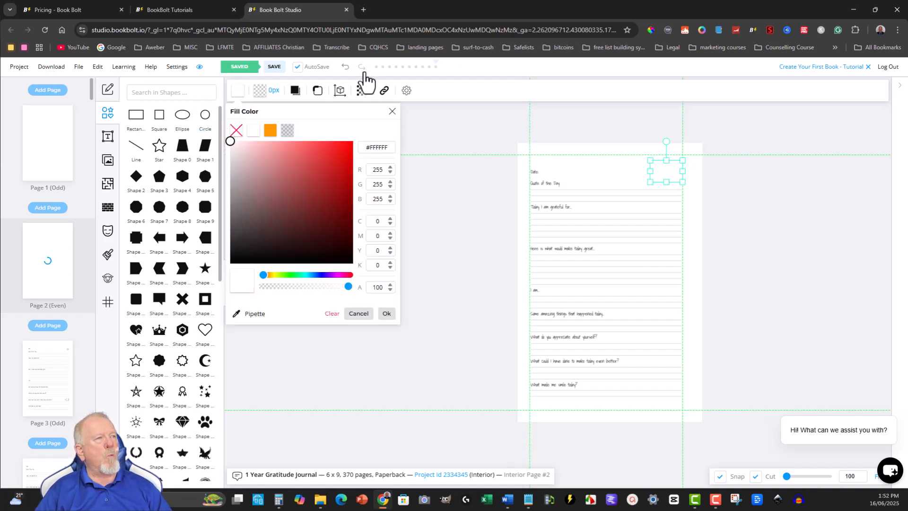
{"action": "left_click", "coordinate": [389, 315]}
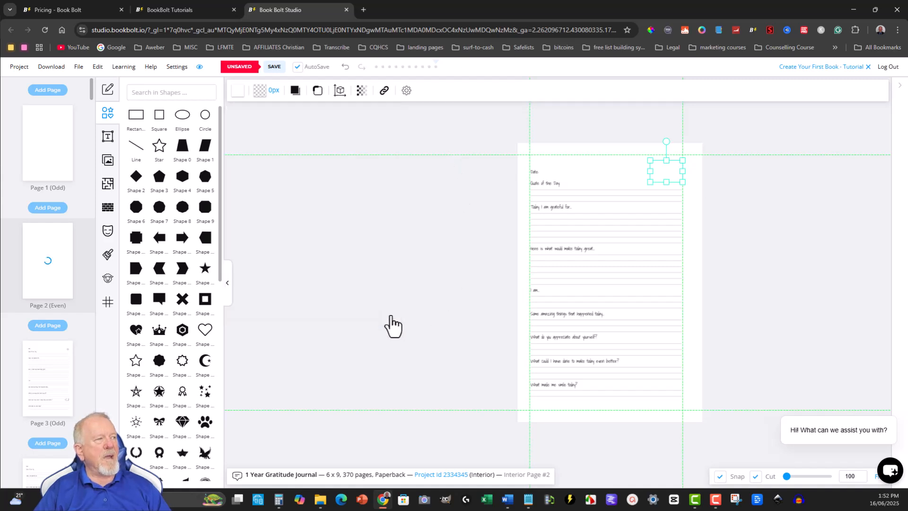
{"action": "left_click", "coordinate": [378, 244]}
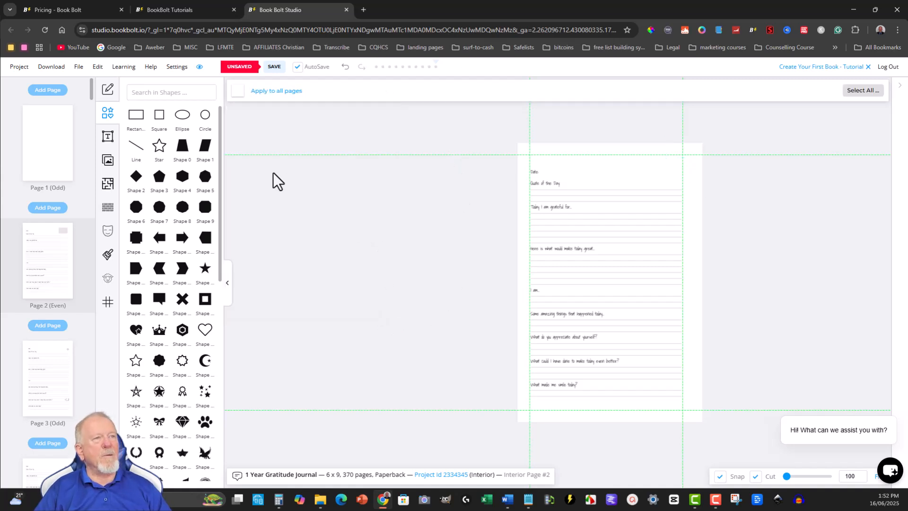
- Browse the shapes library, insert the heart shape with a star, and place it at small size where the sun graphic was
{"action": "scroll", "coordinate": [177, 288], "scroll_direction": "down", "scroll_amount": 4}
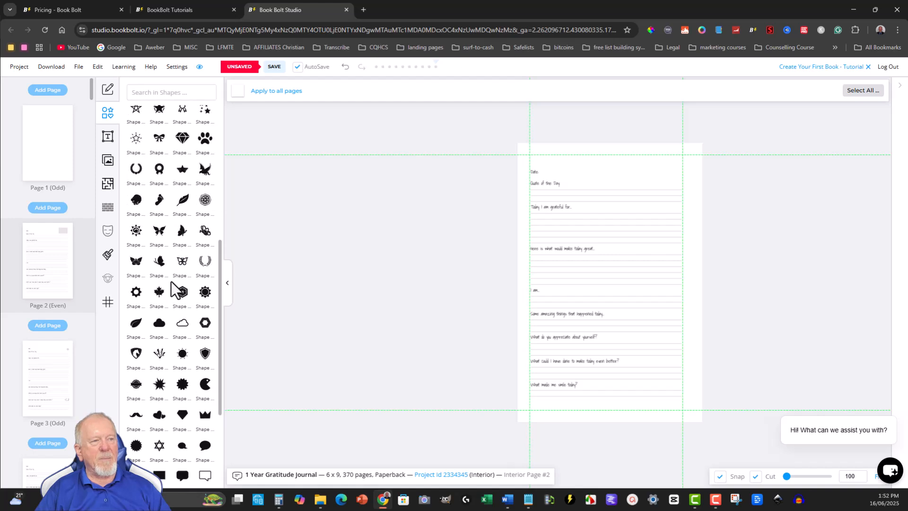
{"action": "scroll", "coordinate": [173, 284], "scroll_direction": "down", "scroll_amount": 5}
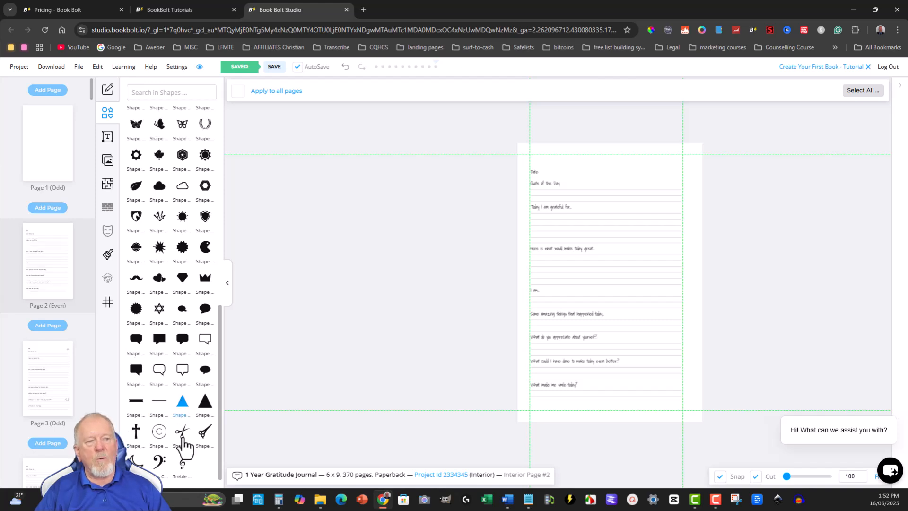
{"action": "scroll", "coordinate": [150, 340], "scroll_direction": "up", "scroll_amount": 2}
{"action": "scroll", "coordinate": [149, 325], "scroll_direction": "up", "scroll_amount": 5}
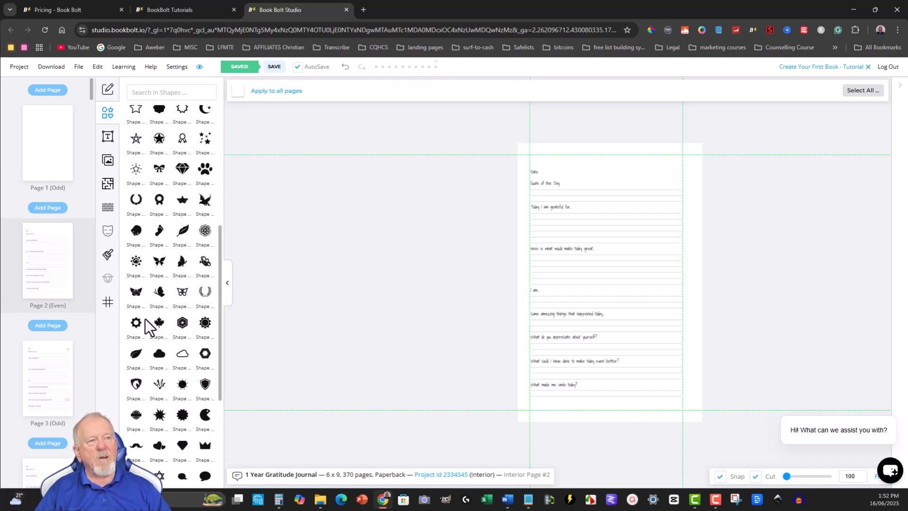
{"action": "scroll", "coordinate": [146, 319], "scroll_direction": "up", "scroll_amount": 2}
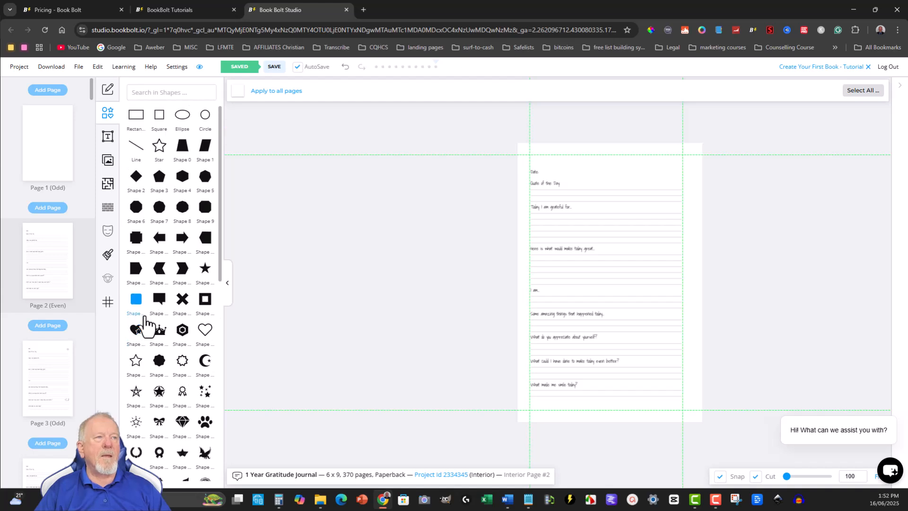
{"action": "scroll", "coordinate": [162, 272], "scroll_direction": "down", "scroll_amount": 2}
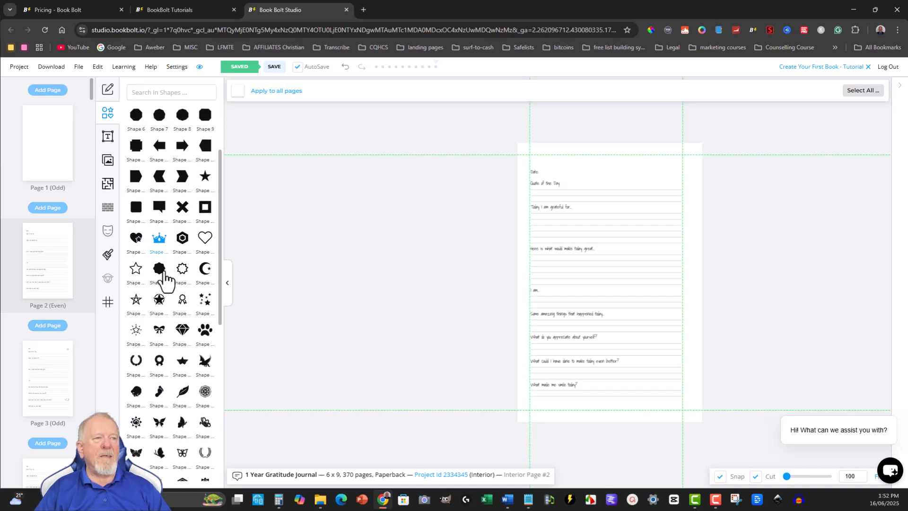
{"action": "left_click", "coordinate": [137, 236]}
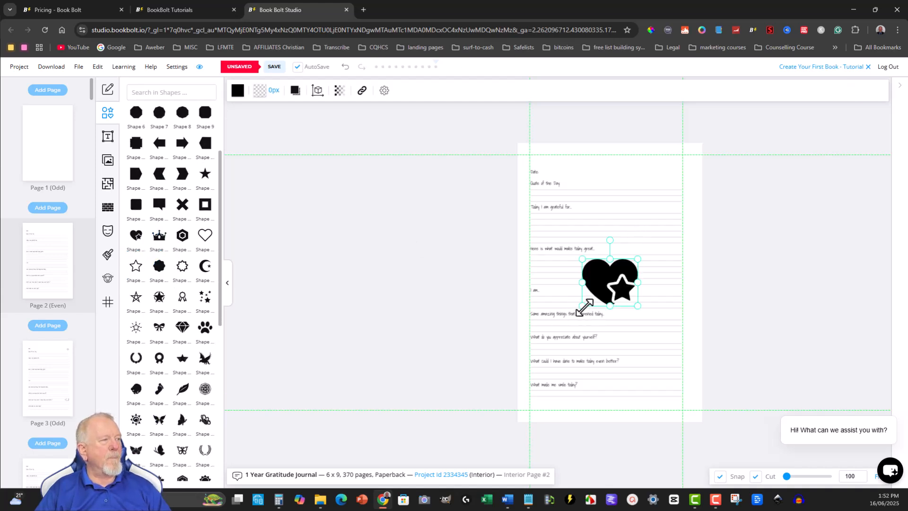
{"action": "left_click_drag", "start_coordinate": [582, 306], "coordinate": [669, 174]}
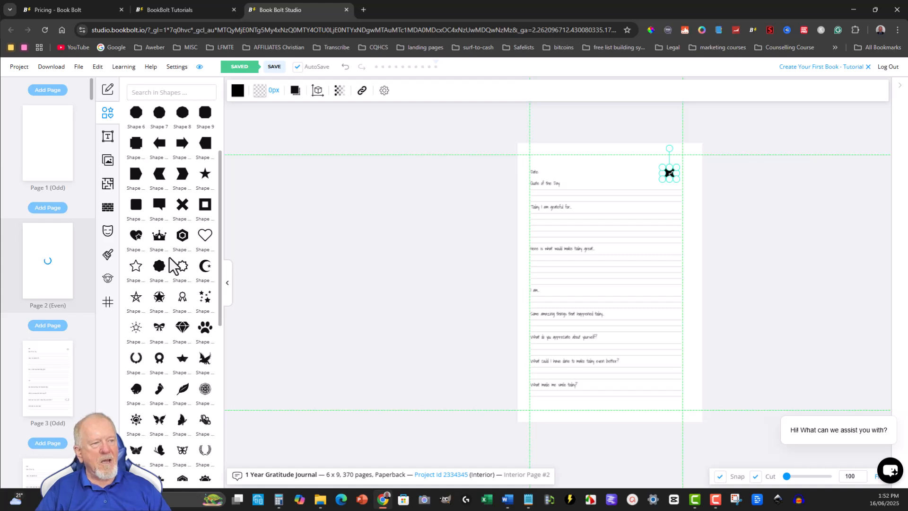
- Insert the diamond shape, shrink it, and place it where the stars-and-moon graphic was on page 2
{"action": "scroll", "coordinate": [172, 264], "scroll_direction": "down", "scroll_amount": 1}
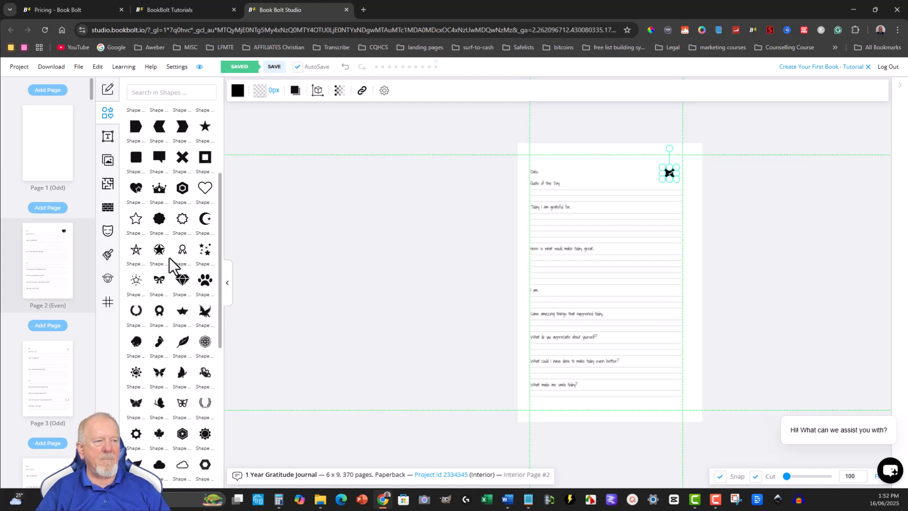
{"action": "scroll", "coordinate": [170, 257], "scroll_direction": "down", "scroll_amount": 2}
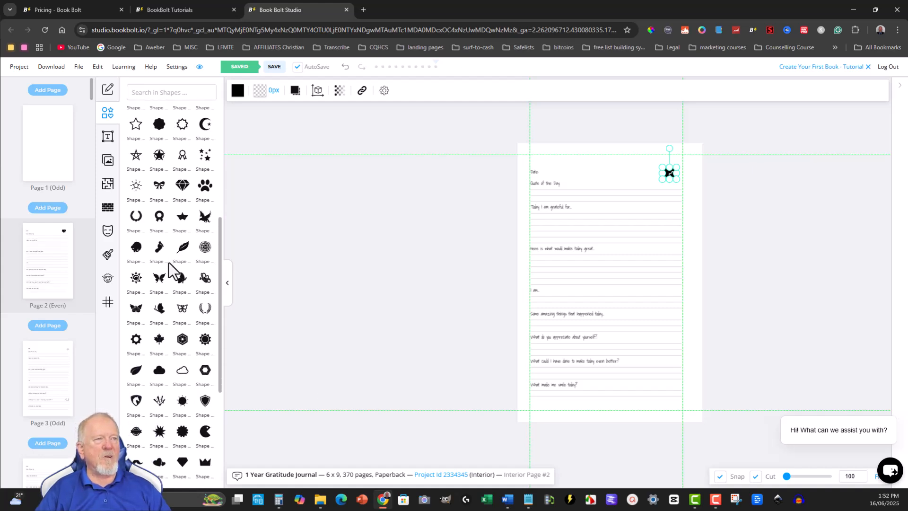
{"action": "scroll", "coordinate": [169, 262], "scroll_direction": "up", "scroll_amount": 2}
{"action": "left_click", "coordinate": [182, 279]}
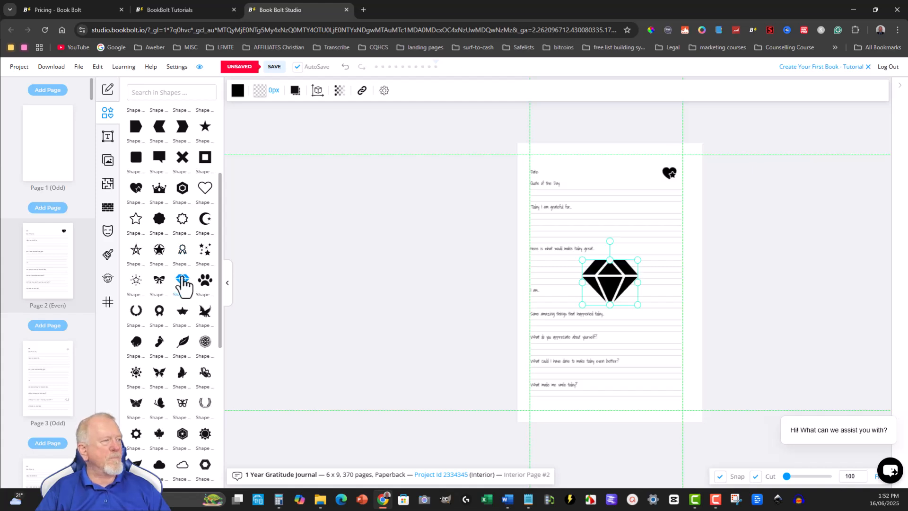
{"action": "left_click_drag", "start_coordinate": [578, 258], "coordinate": [626, 294]}
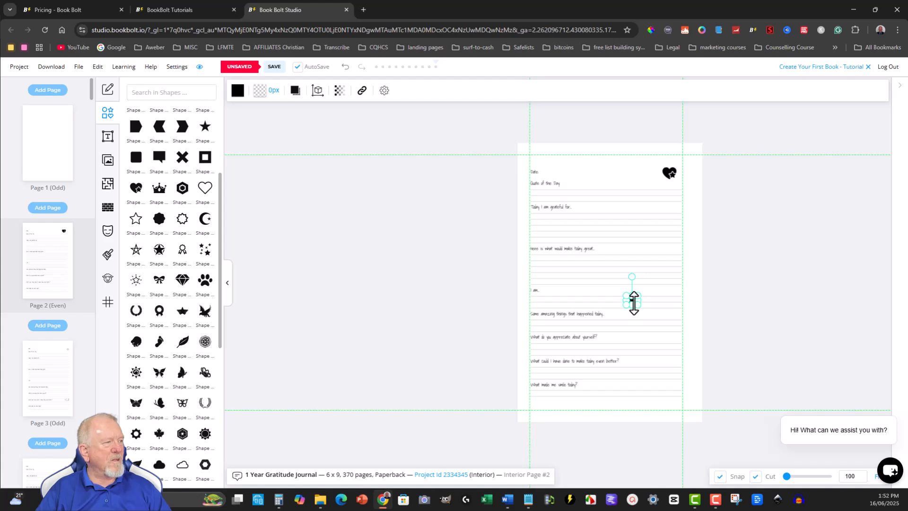
{"action": "left_click_drag", "start_coordinate": [630, 299], "coordinate": [670, 361]}
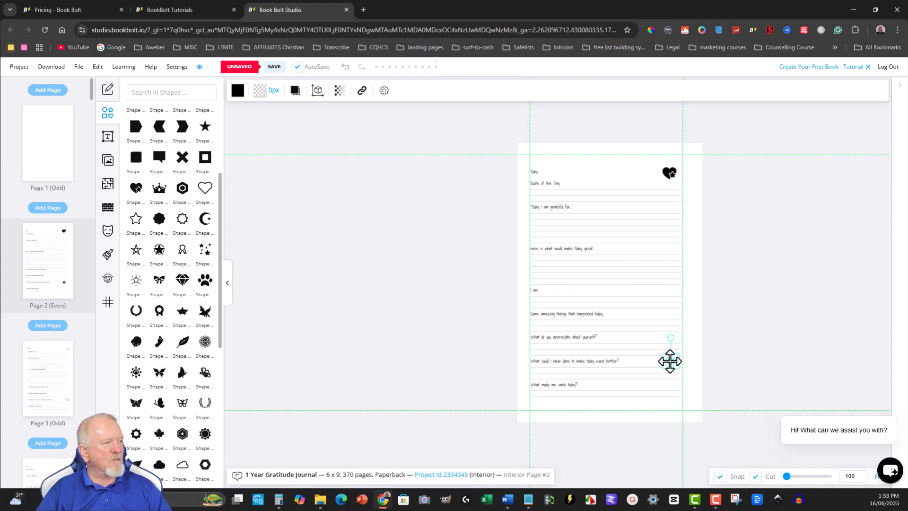
- Nudge the small diamond shape slightly left so it lines up beneath the heart on page 2
{"action": "left_click", "coordinate": [694, 265]}
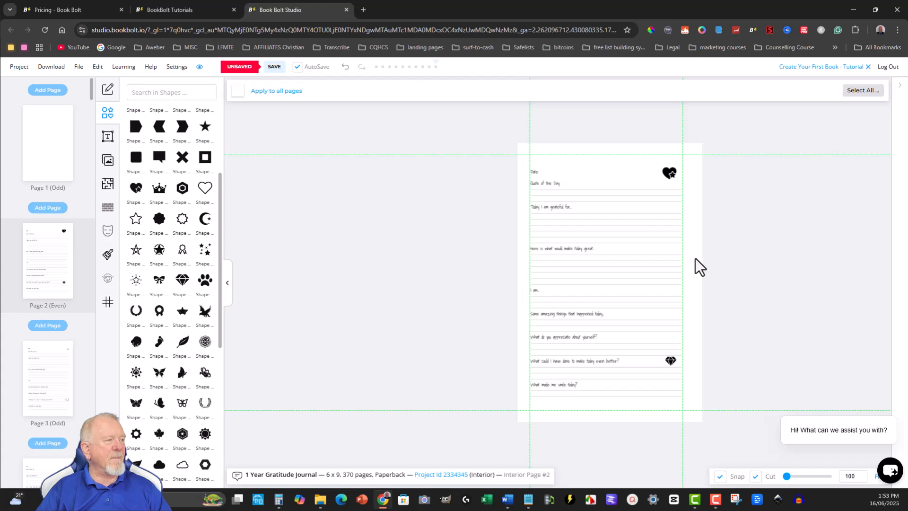
{"action": "left_click", "coordinate": [669, 360]}
{"action": "left_click_drag", "start_coordinate": [669, 361], "coordinate": [668, 360]}
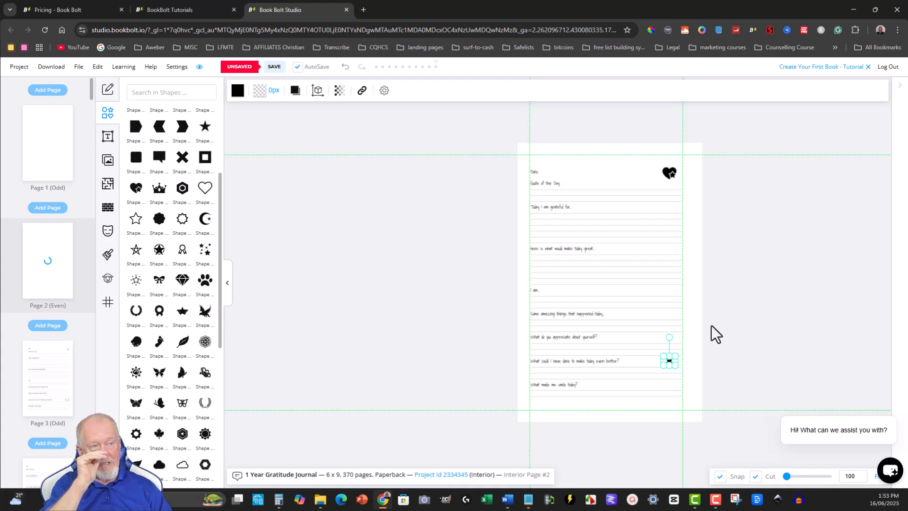
{"action": "left_click", "coordinate": [688, 295]}
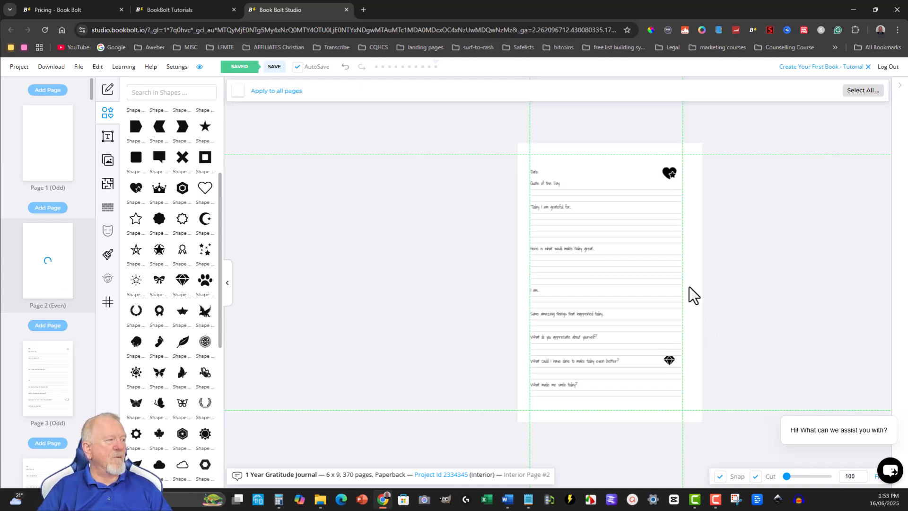
- Set the fill color of the heart shape on page 2 to orange, #FF5D00
{"action": "left_click", "coordinate": [670, 173]}
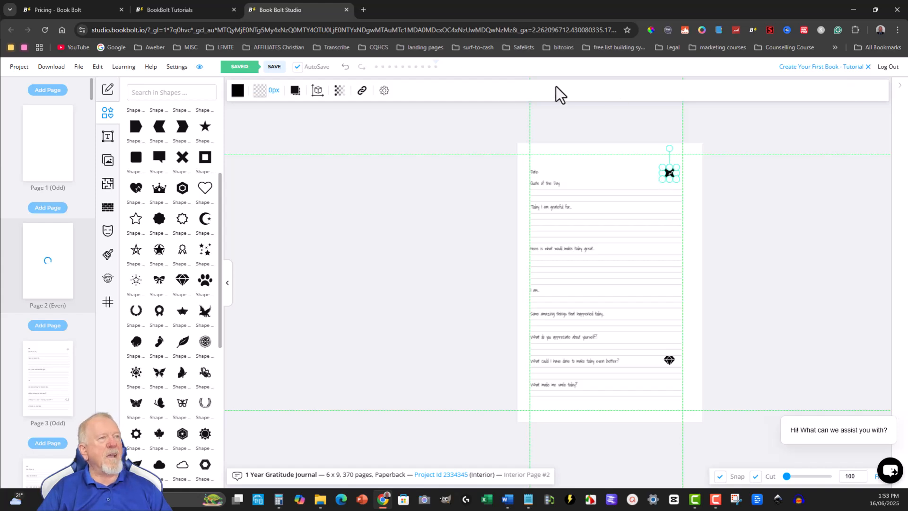
{"action": "left_click", "coordinate": [237, 90]}
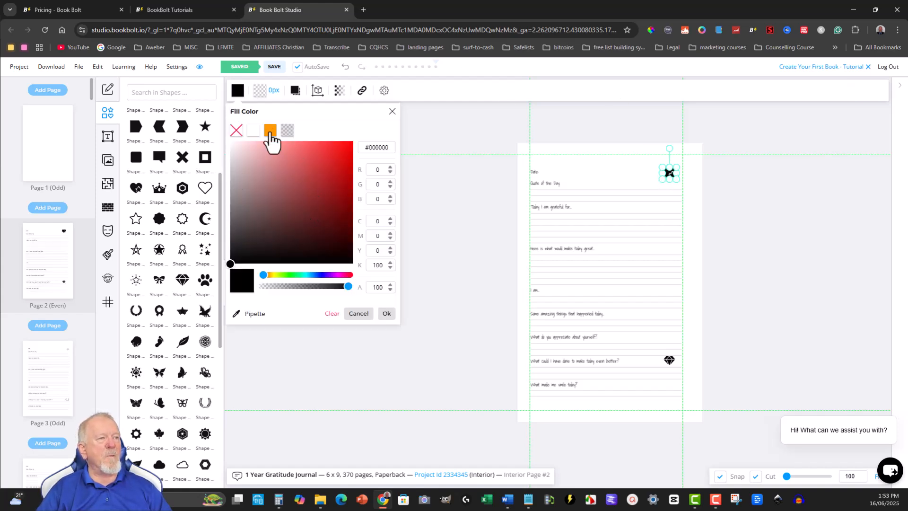
{"action": "left_click_drag", "start_coordinate": [263, 276], "coordinate": [269, 276]}
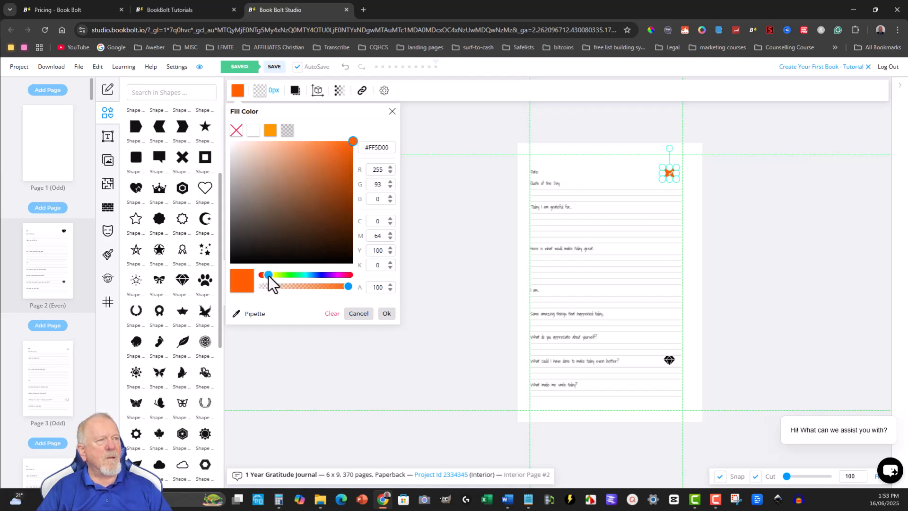
{"action": "left_click_drag", "start_coordinate": [390, 150], "coordinate": [361, 150]}
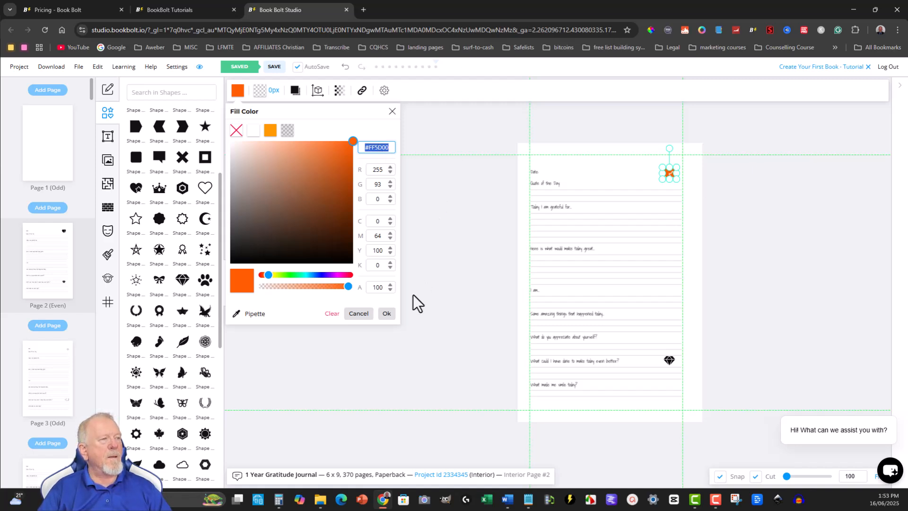
{"action": "left_click", "coordinate": [386, 314]}
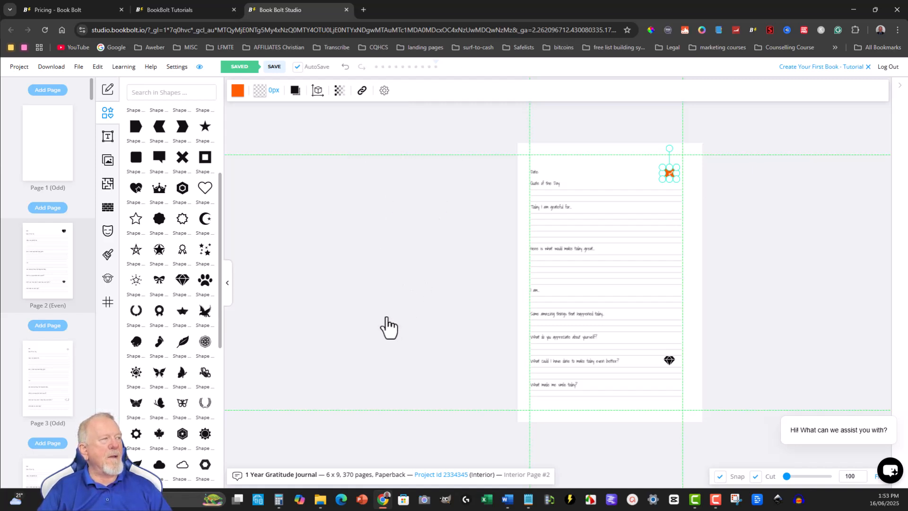
- Fill the diamond shape on page 2 with the same recently used orange as the heart
{"action": "left_click", "coordinate": [670, 358]}
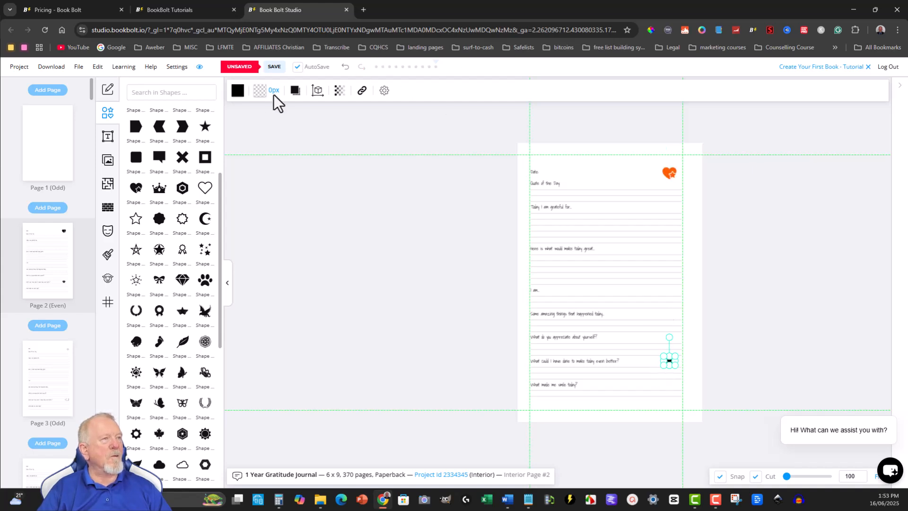
{"action": "left_click", "coordinate": [237, 91]}
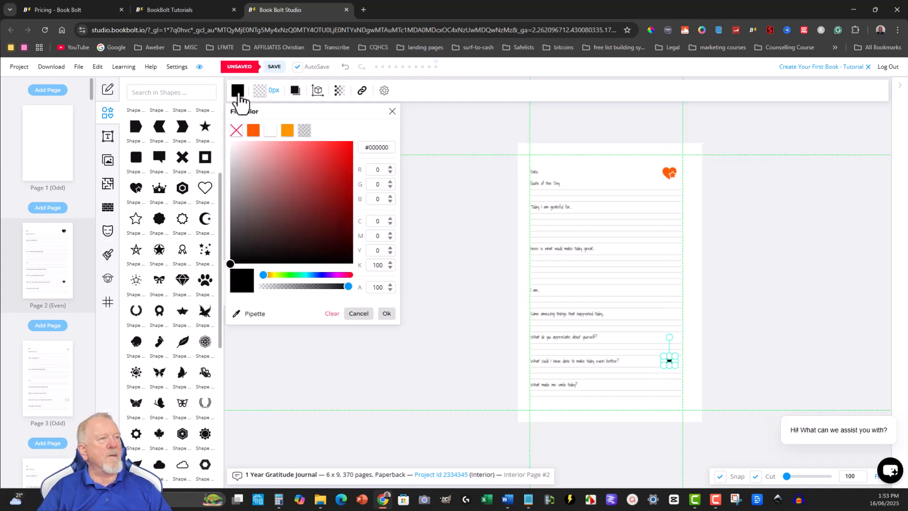
{"action": "left_click", "coordinate": [252, 132]}
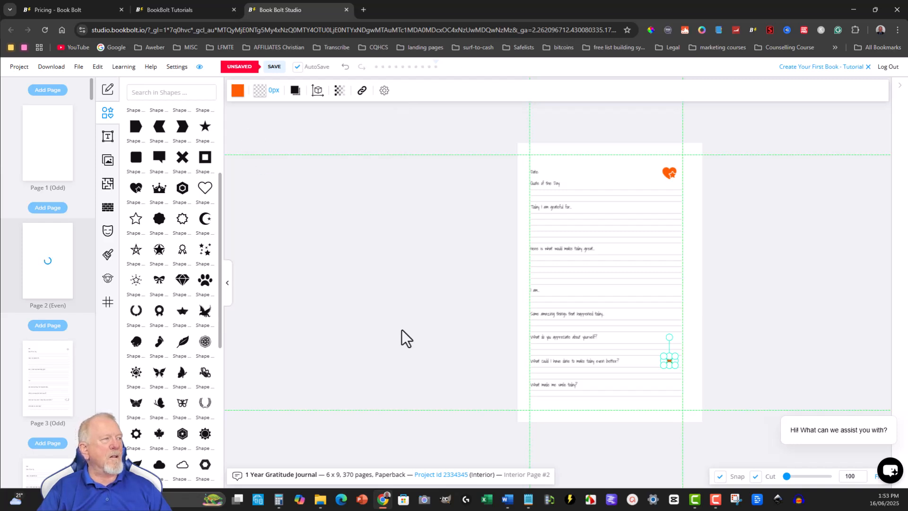
{"action": "left_click", "coordinate": [469, 339]}
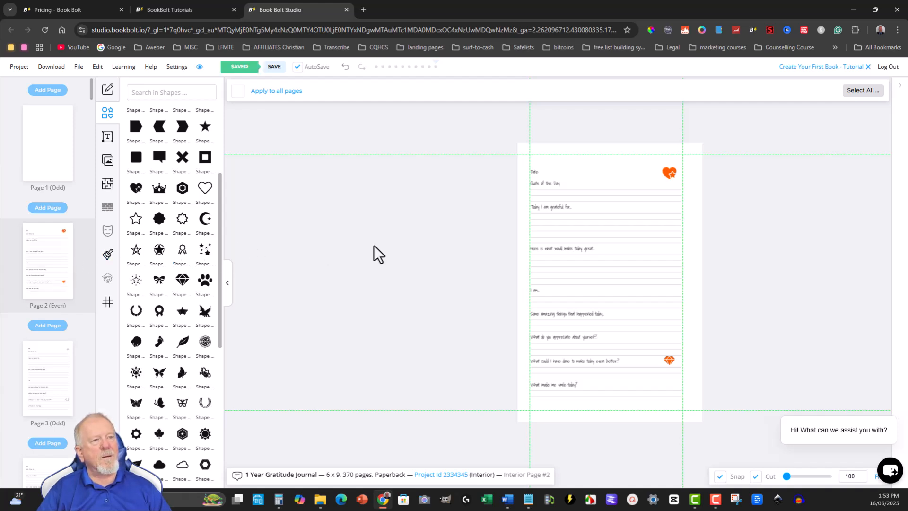
- Clone page 2 onto all other pages except page 1, replacing their existing content
{"action": "right_click", "coordinate": [48, 254]}
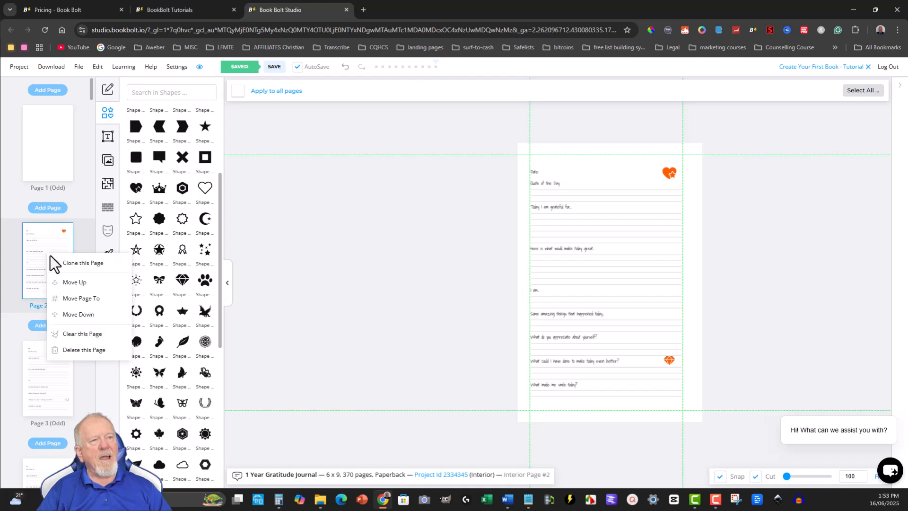
{"action": "left_click", "coordinate": [75, 264]}
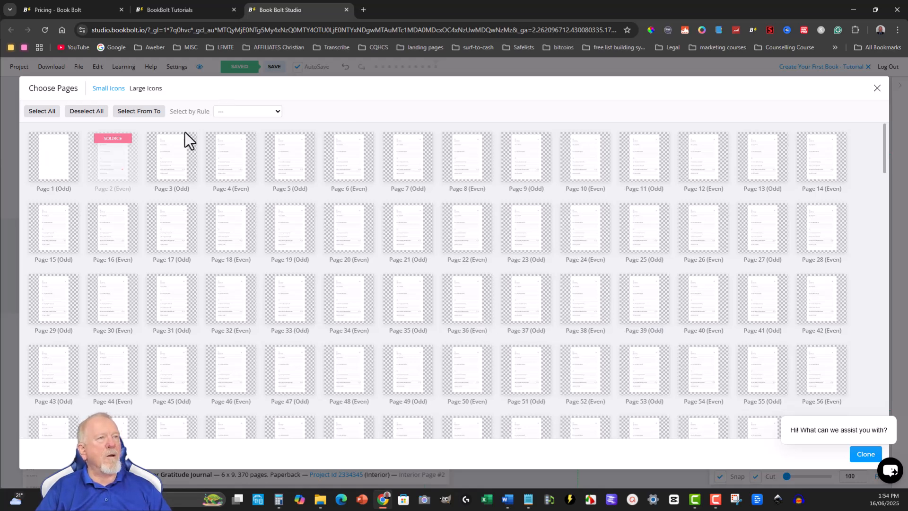
{"action": "left_click", "coordinate": [278, 112]}
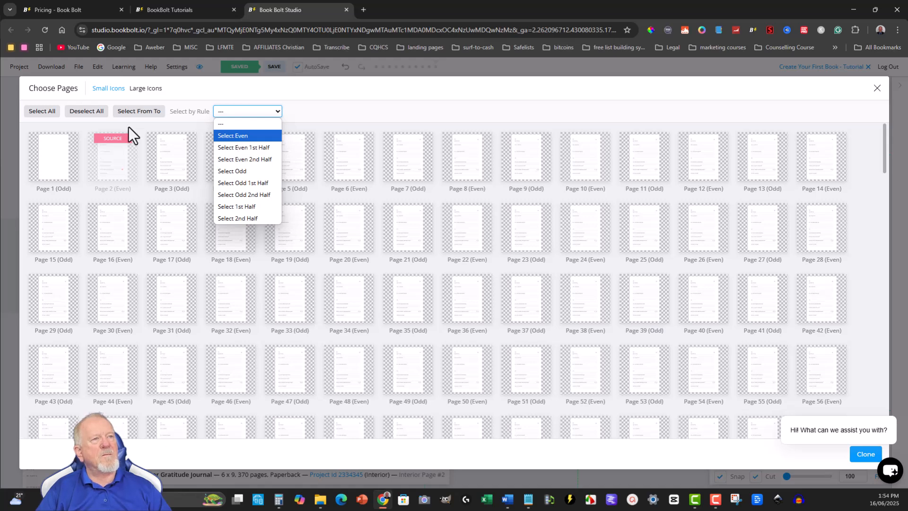
{"action": "left_click", "coordinate": [38, 112]}
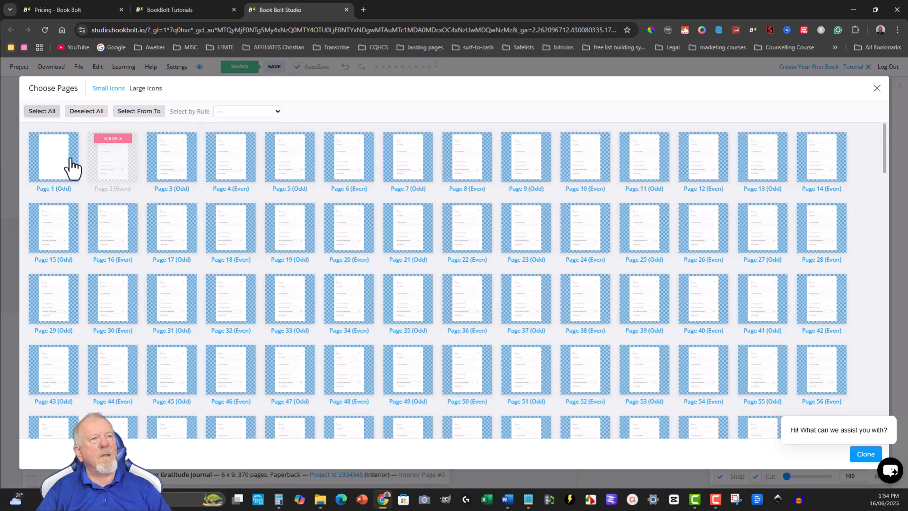
{"action": "left_click", "coordinate": [50, 164]}
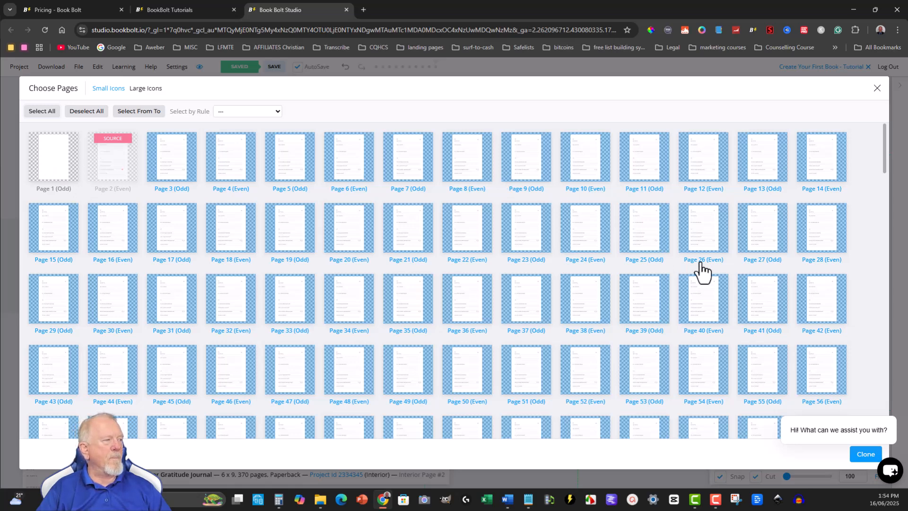
{"action": "scroll", "coordinate": [697, 265], "scroll_direction": "down", "scroll_amount": 9}
{"action": "scroll", "coordinate": [697, 269], "scroll_direction": "down", "scroll_amount": 20}
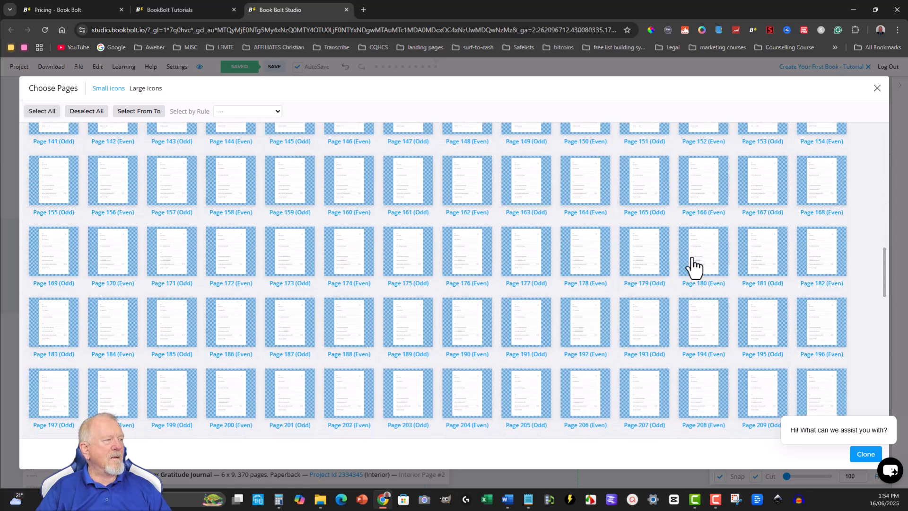
{"action": "scroll", "coordinate": [697, 274], "scroll_direction": "down", "scroll_amount": 3}
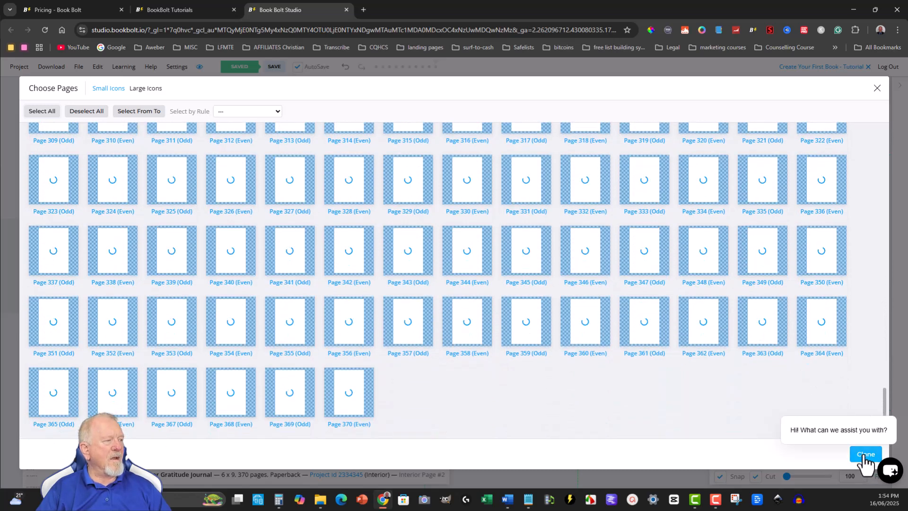
{"action": "left_click", "coordinate": [860, 461]}
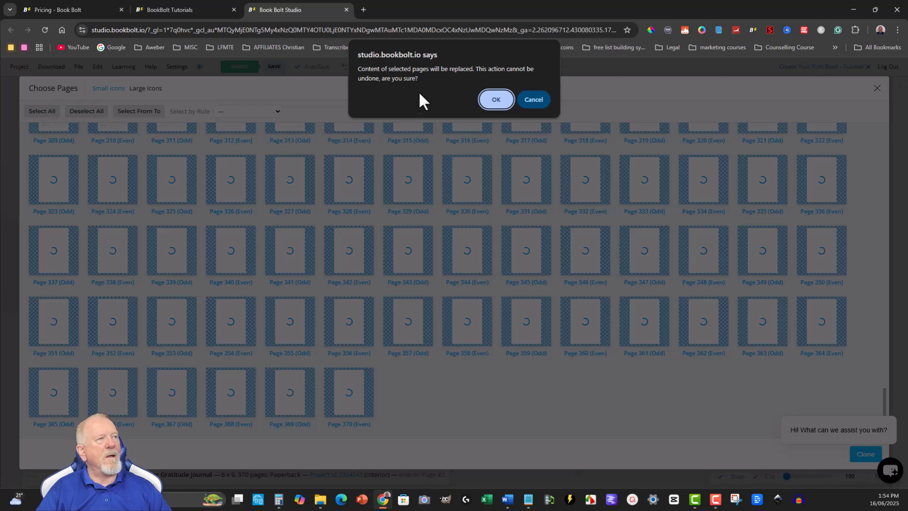
{"action": "left_click", "coordinate": [496, 100]}
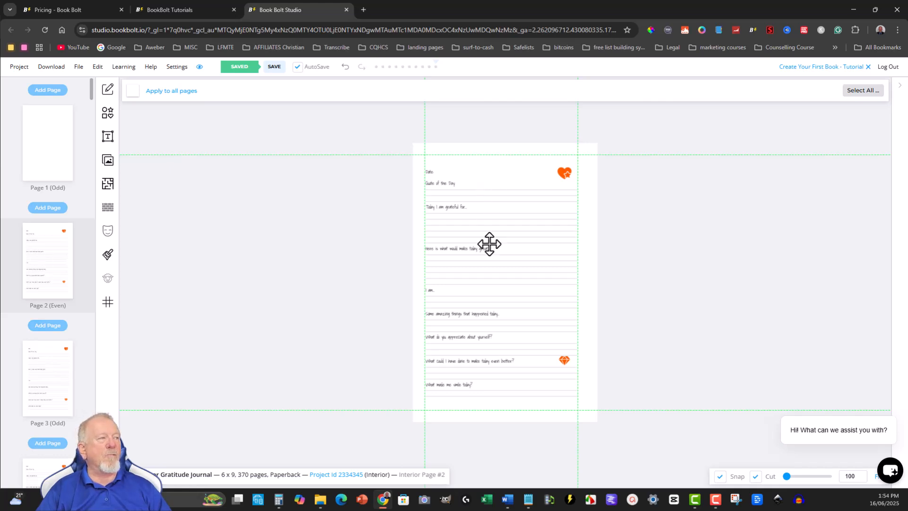
- Clear page 3 by deleting its Gratitude Journal template, the orange heart and the orange diamond
{"action": "left_click", "coordinate": [41, 368]}
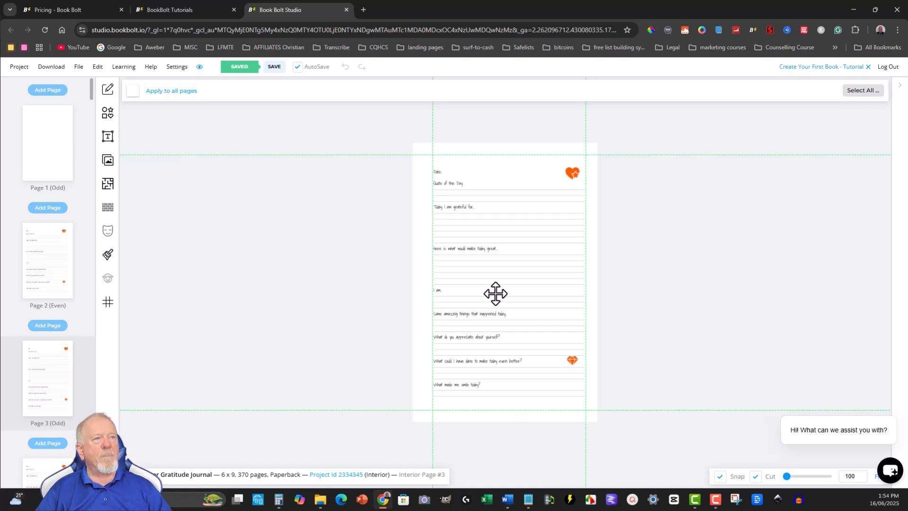
{"action": "left_click", "coordinate": [480, 259]}
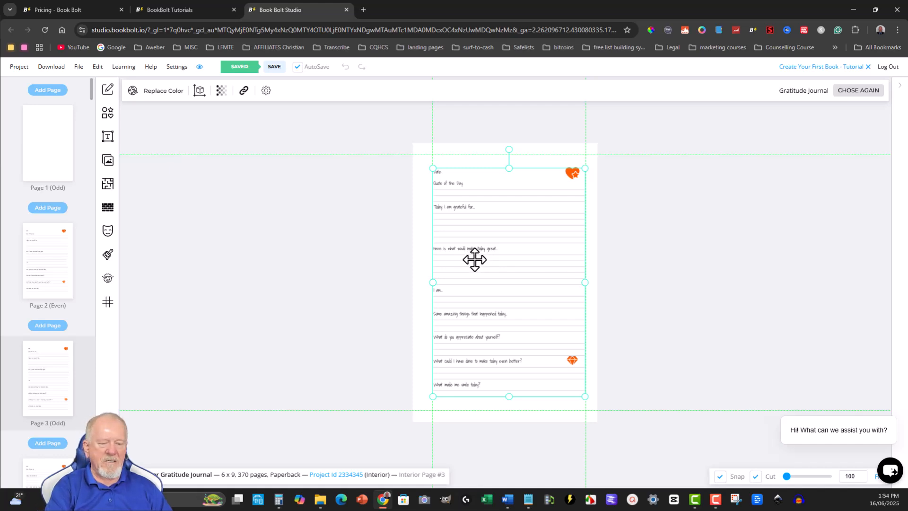
{"action": "key", "text": "Delete"}
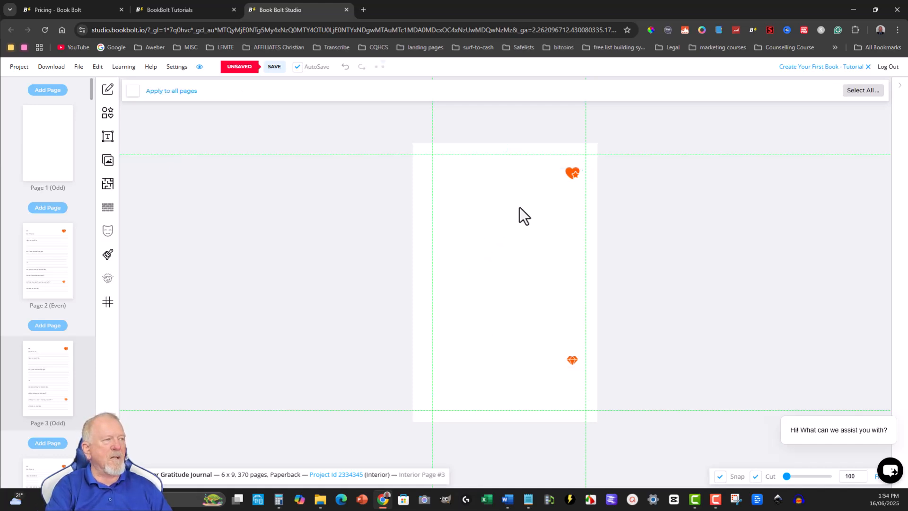
{"action": "left_click", "coordinate": [572, 170]}
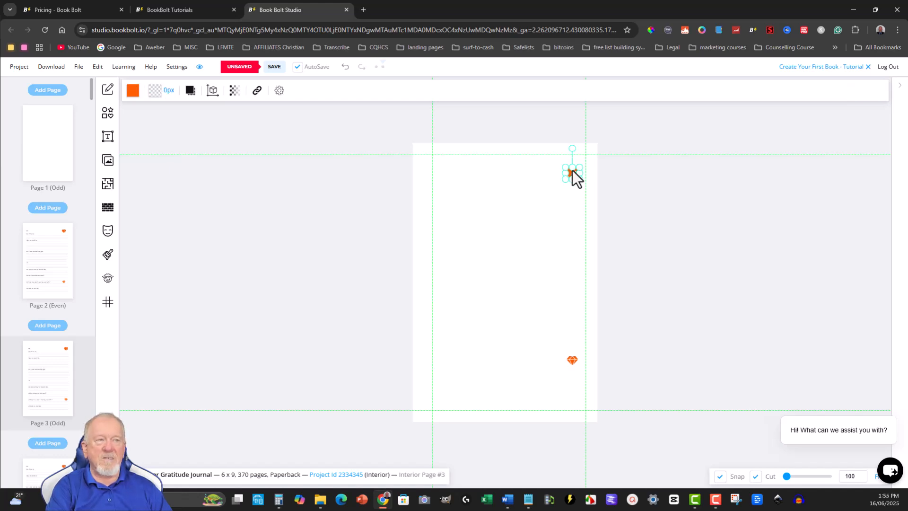
{"action": "key", "text": "Delete"}
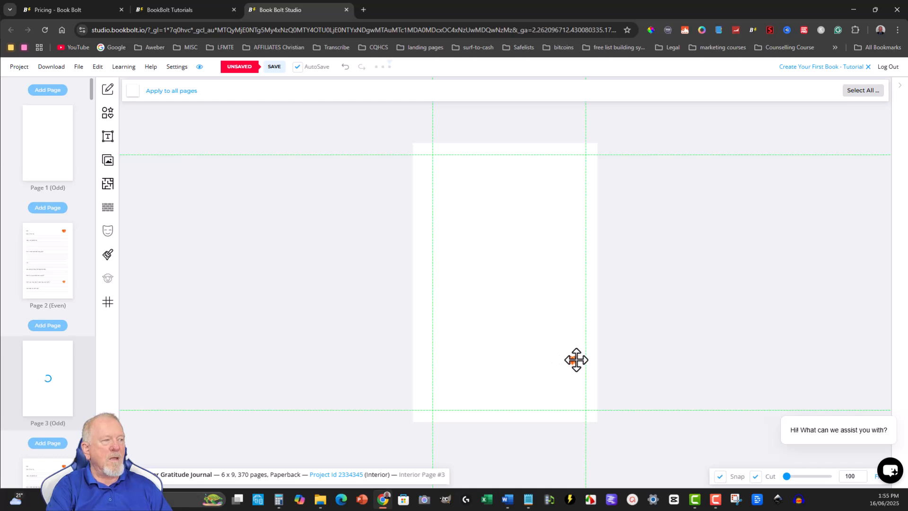
{"action": "left_click", "coordinate": [572, 358]}
{"action": "key", "text": "Delete"}
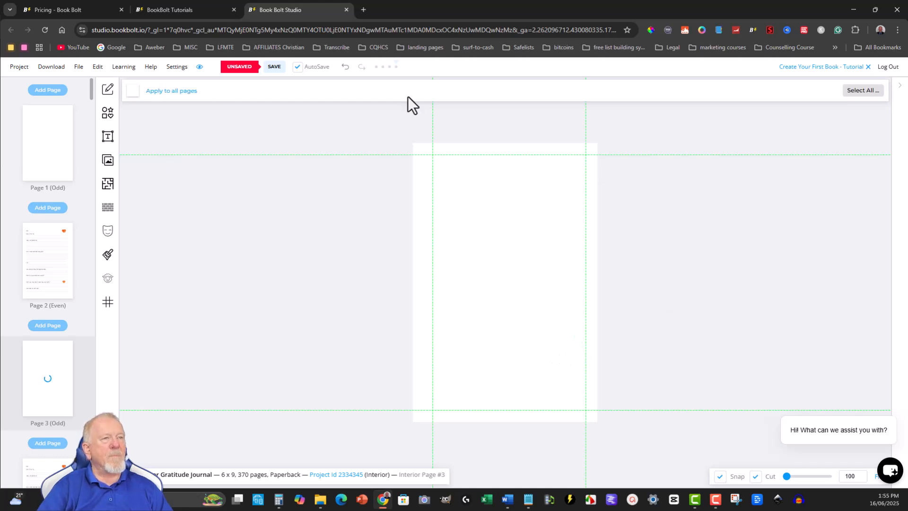
- Clear the previous search term from the Interior Templates Library so all free templates are listed
{"action": "left_click", "coordinate": [107, 186]}
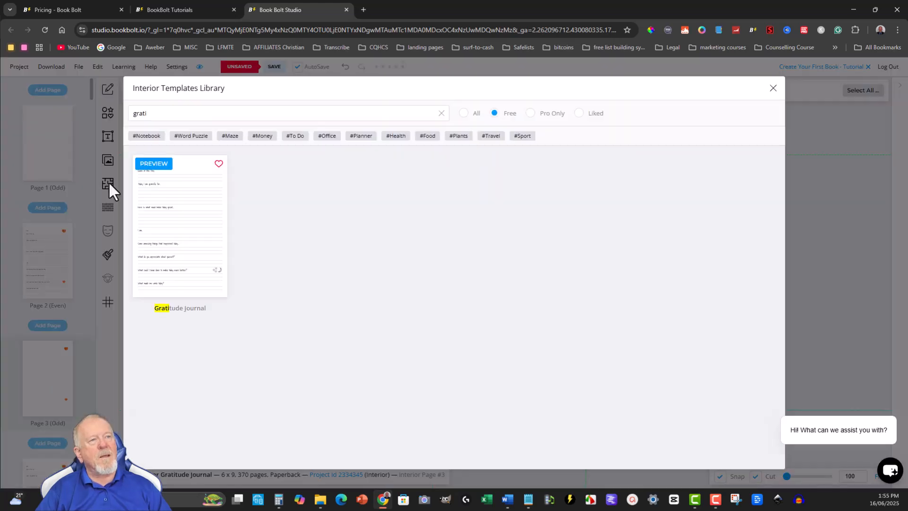
{"action": "double_click", "coordinate": [162, 113]}
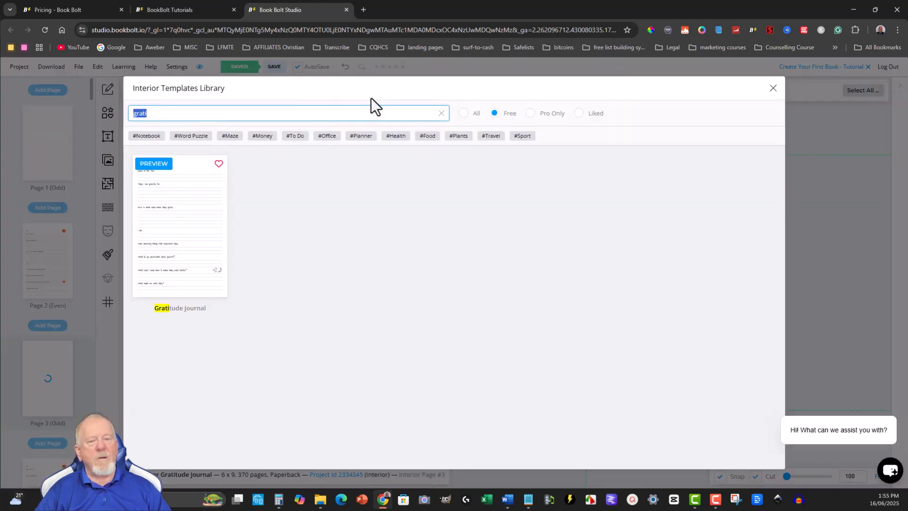
{"action": "key", "text": "BackSpace"}
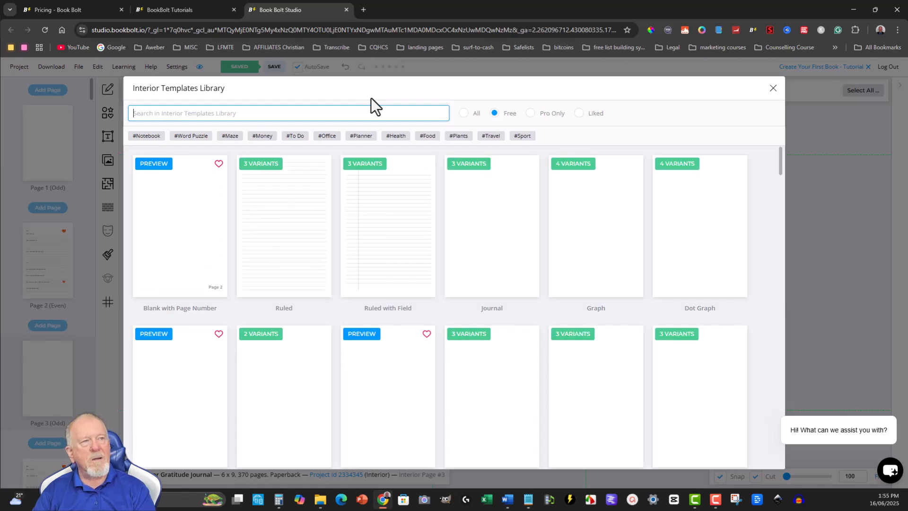
{"action": "left_click", "coordinate": [33, 176]}
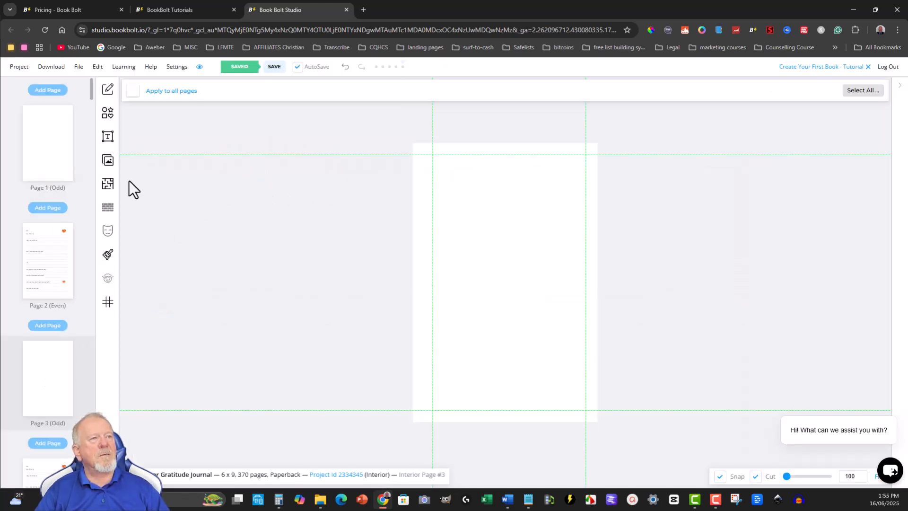
- Browse the free interior templates and choose the Rectangular Sketch Book variant of the Sketch Book template
{"action": "left_click", "coordinate": [108, 183]}
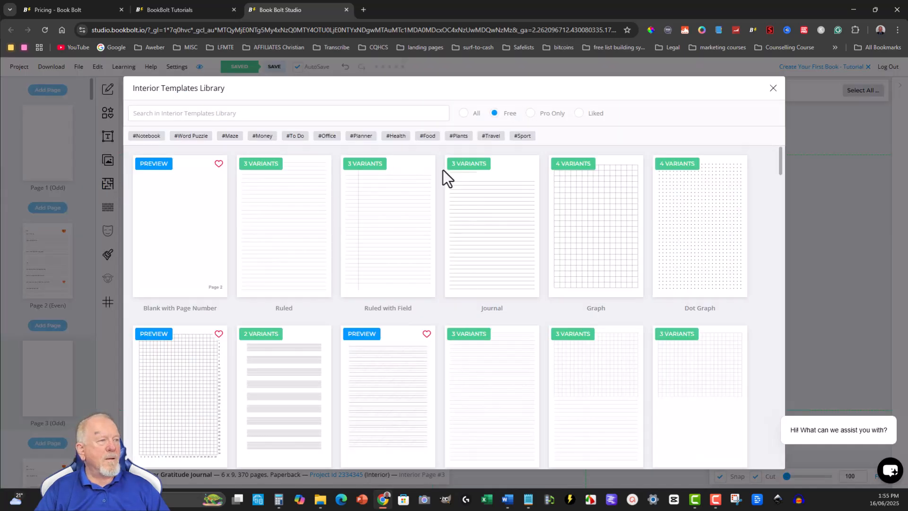
{"action": "scroll", "coordinate": [443, 171], "scroll_direction": "down", "scroll_amount": 8}
{"action": "scroll", "coordinate": [444, 179], "scroll_direction": "down", "scroll_amount": 7}
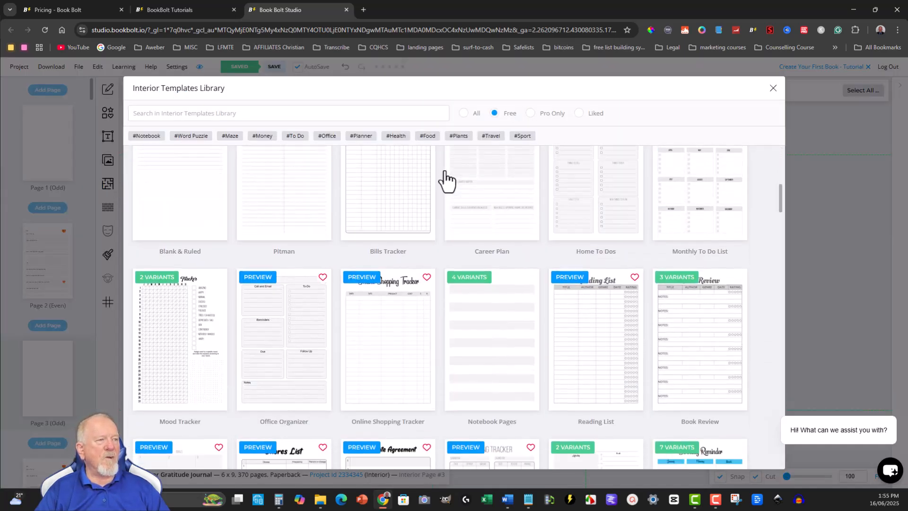
{"action": "scroll", "coordinate": [445, 180], "scroll_direction": "down", "scroll_amount": 10}
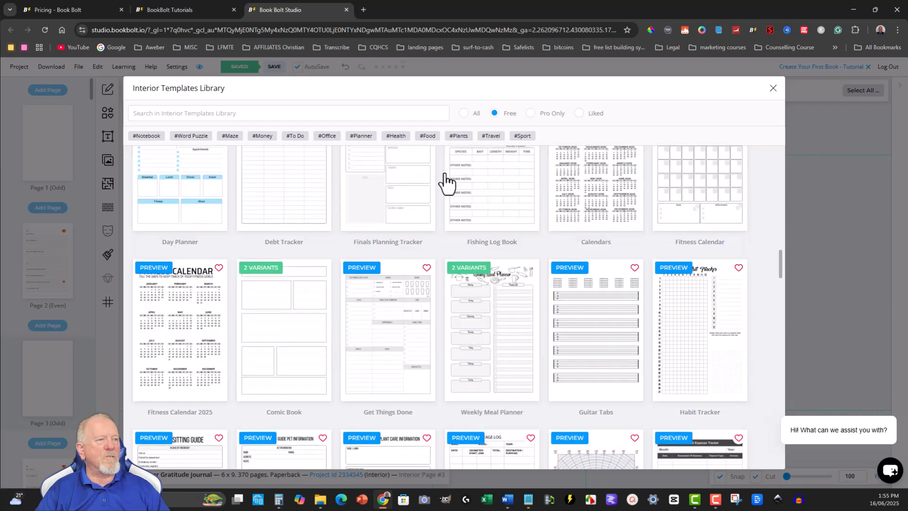
{"action": "scroll", "coordinate": [444, 173], "scroll_direction": "down", "scroll_amount": 5}
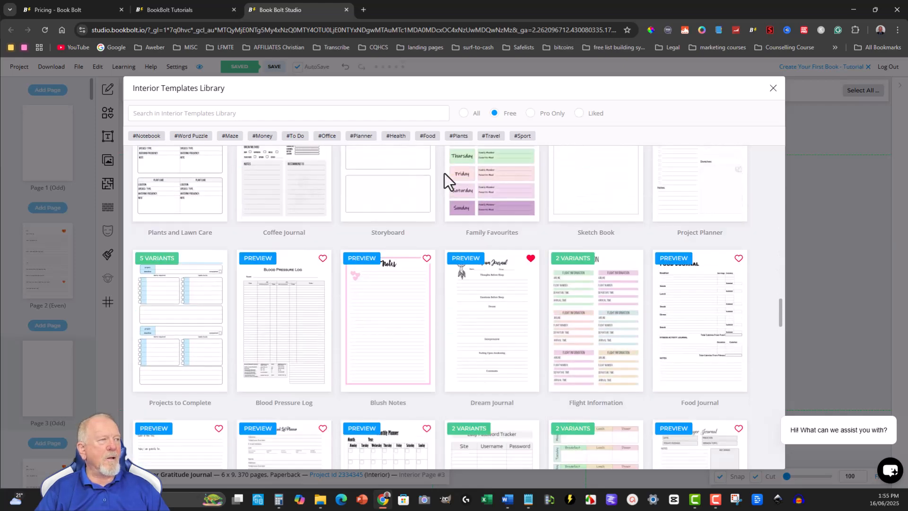
{"action": "scroll", "coordinate": [444, 174], "scroll_direction": "up", "scroll_amount": 4}
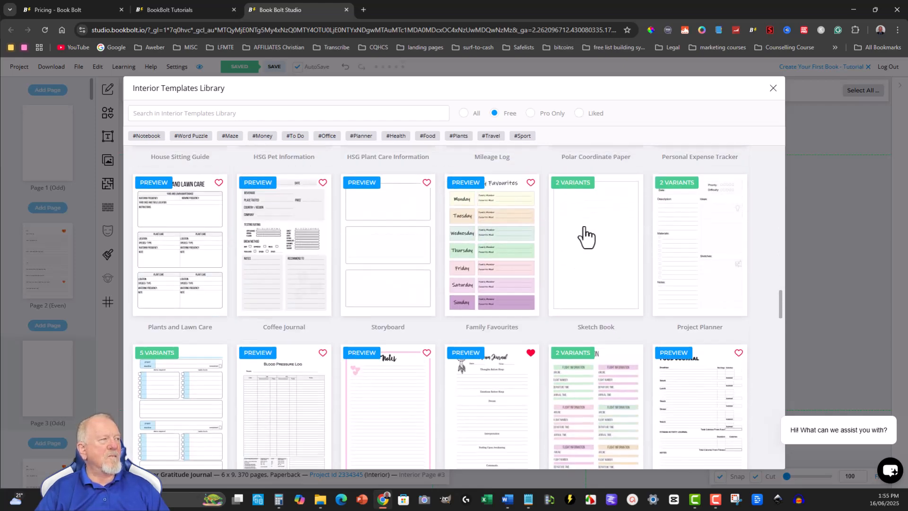
{"action": "left_click", "coordinate": [586, 236]}
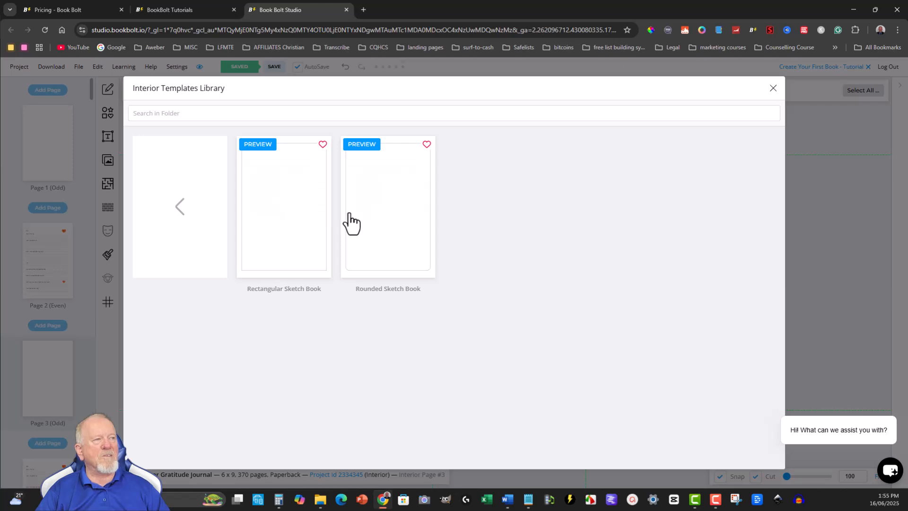
{"action": "left_click", "coordinate": [293, 215]}
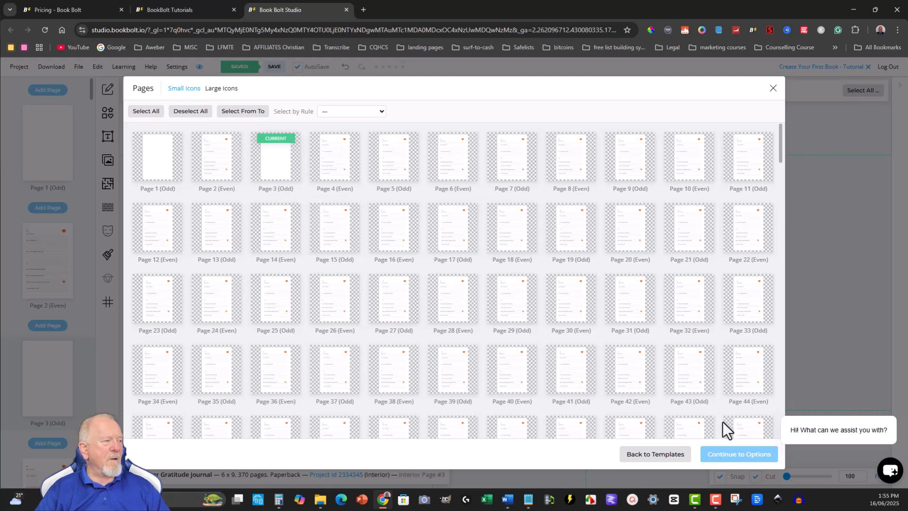
- Apply the Rectangular Sketch Book template to all odd pages except page 1, keeping its default border options
{"action": "left_click", "coordinate": [279, 178]}
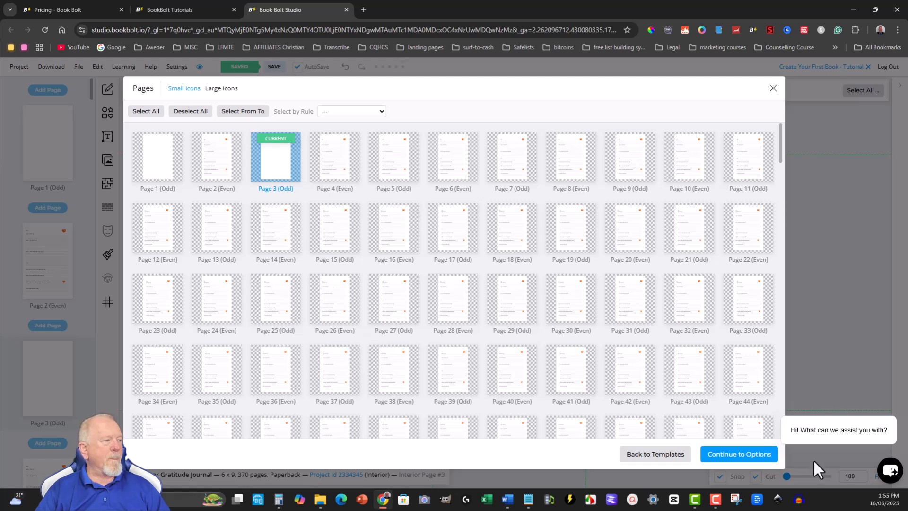
{"action": "left_click", "coordinate": [380, 112]}
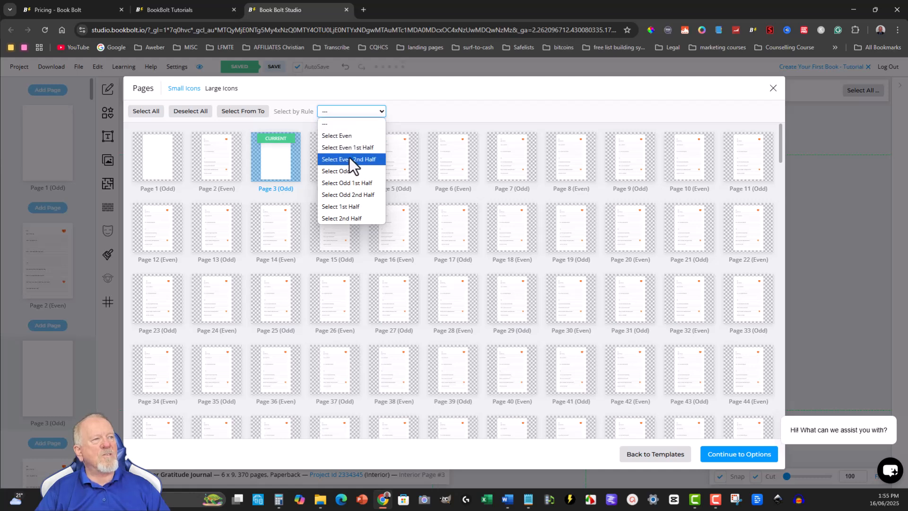
{"action": "left_click", "coordinate": [347, 171]}
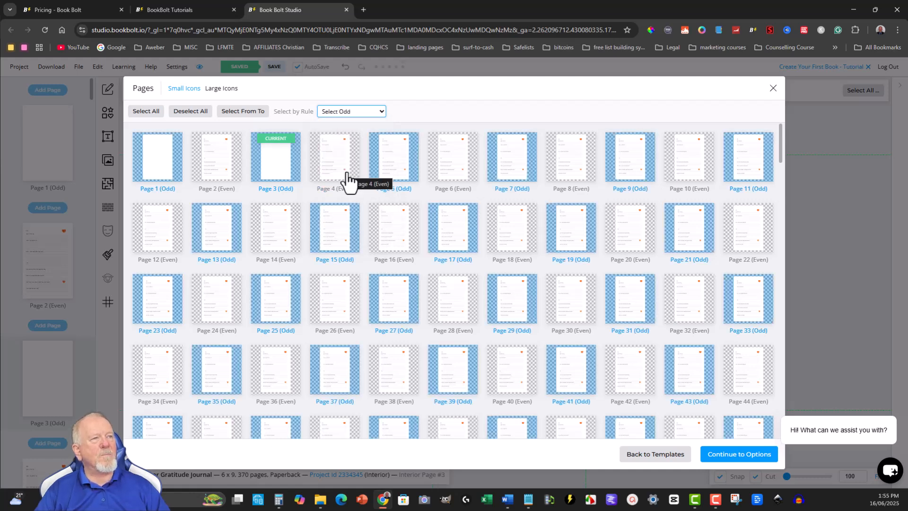
{"action": "left_click", "coordinate": [154, 160]}
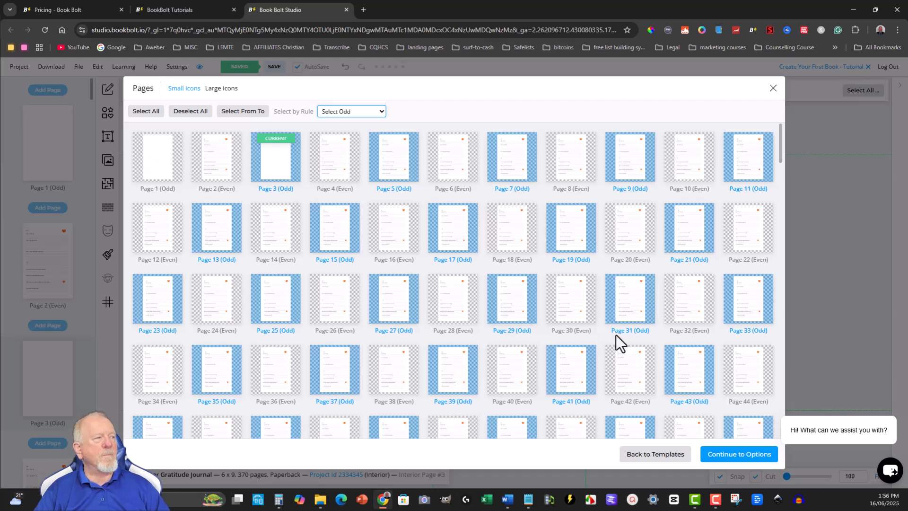
{"action": "left_click", "coordinate": [747, 455]}
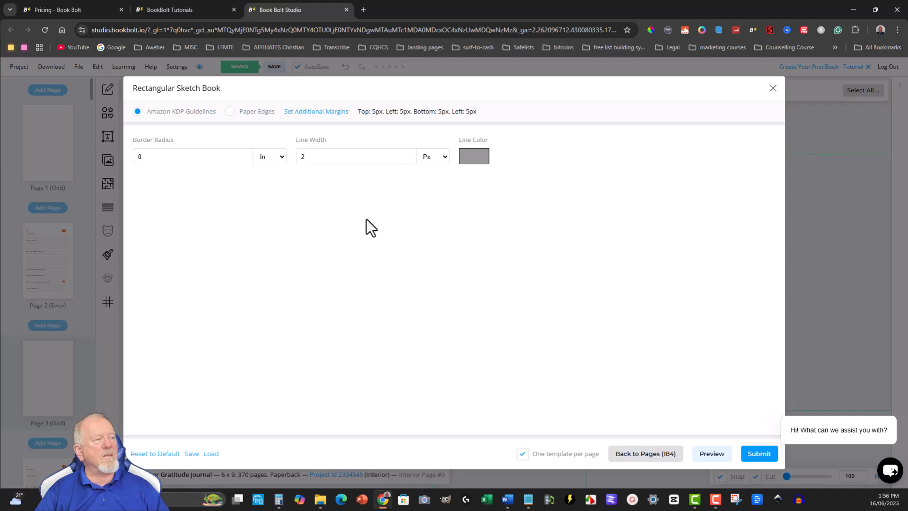
{"action": "left_click", "coordinate": [760, 455]}
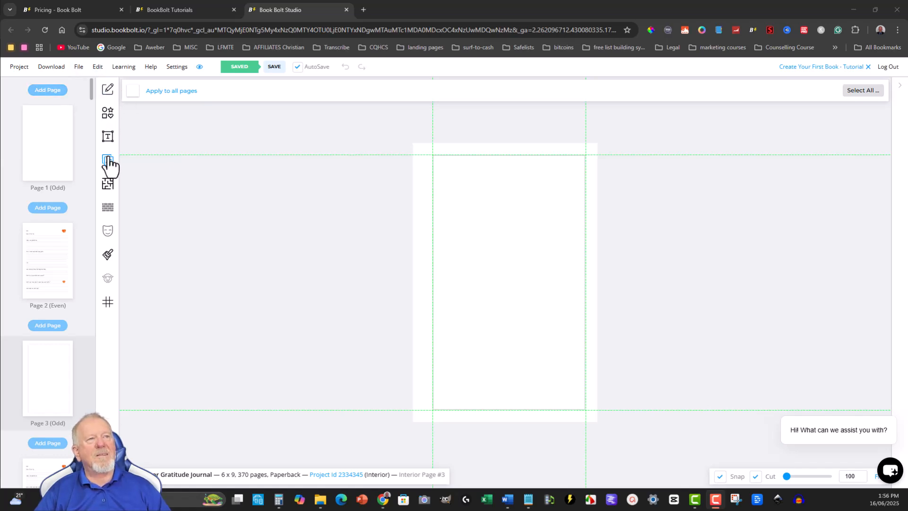
- Add a heading reading "Draw", centered near the top of the sketch frame on page 3
{"action": "left_click", "coordinate": [108, 137]}
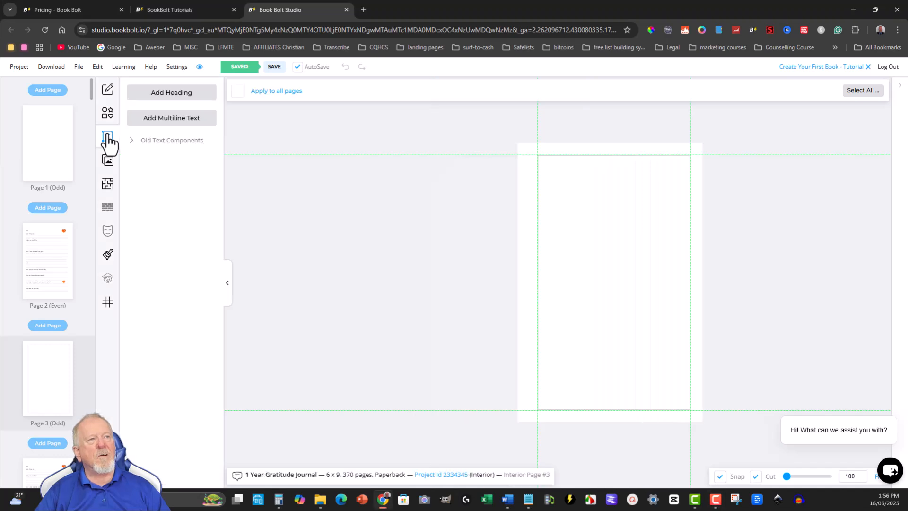
{"action": "left_click", "coordinate": [161, 92]}
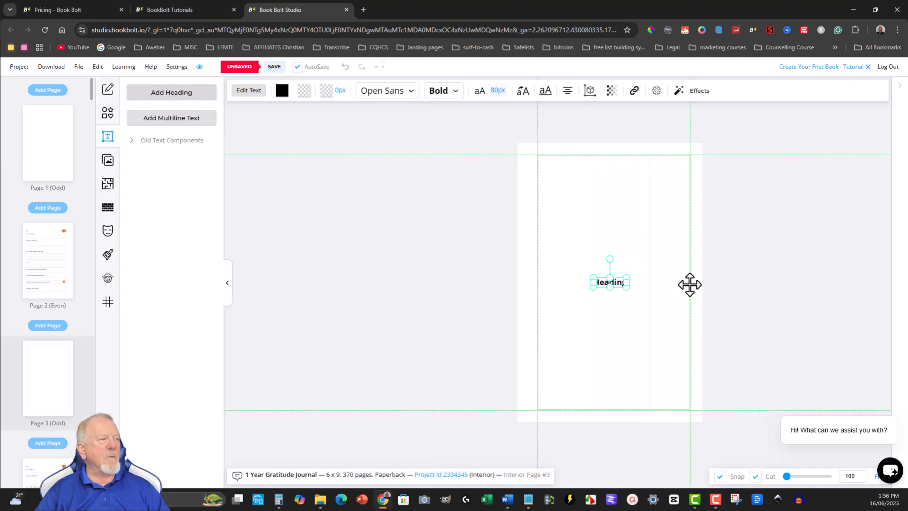
{"action": "left_click_drag", "start_coordinate": [613, 278], "coordinate": [620, 178]}
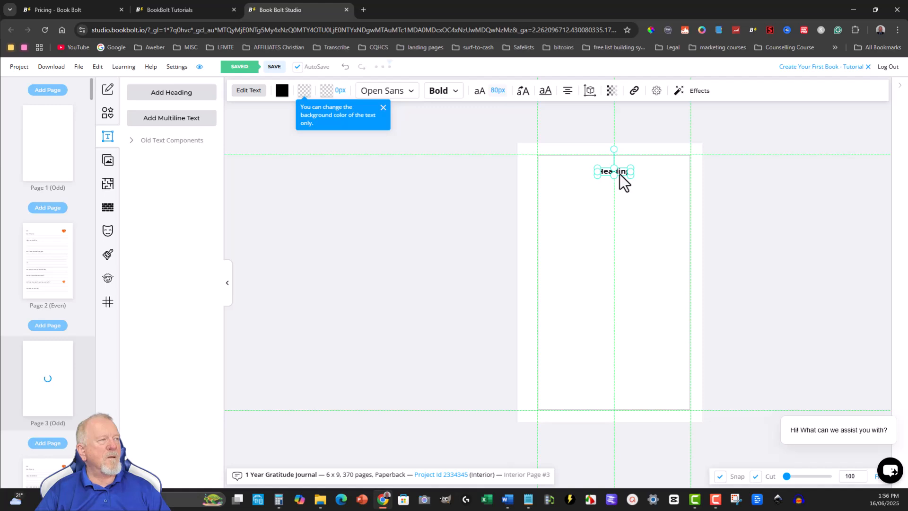
{"action": "double_click", "coordinate": [618, 172]}
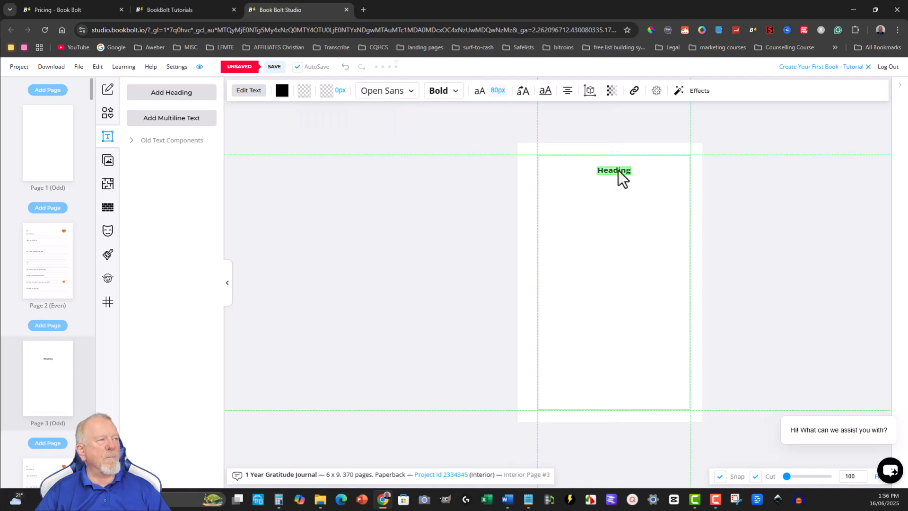
{"action": "type", "text": "Draw"}
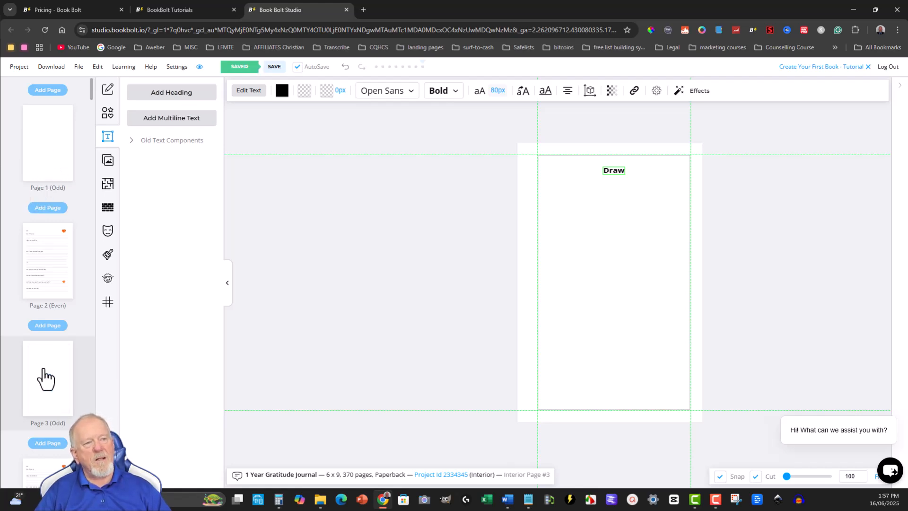
- Clone page 3 onto all other odd pages except page 1, replacing their existing content
{"action": "right_click", "coordinate": [43, 369]}
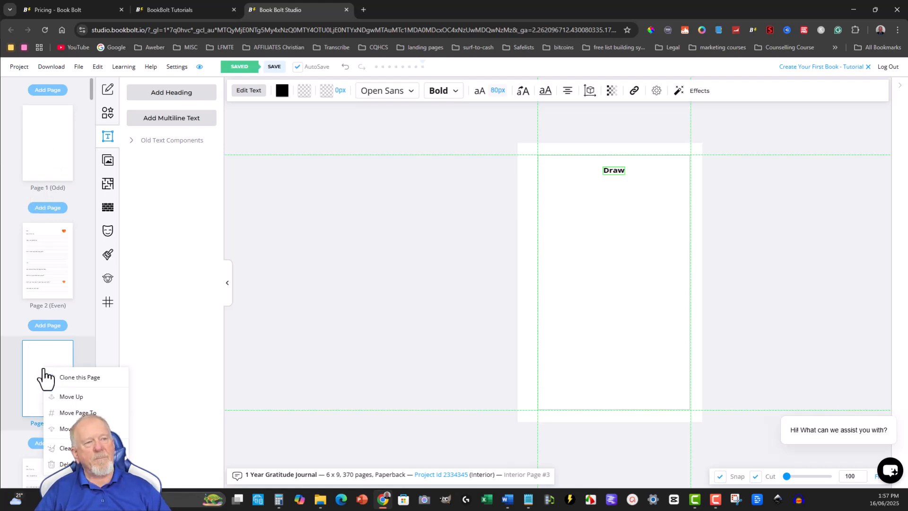
{"action": "left_click", "coordinate": [71, 378]}
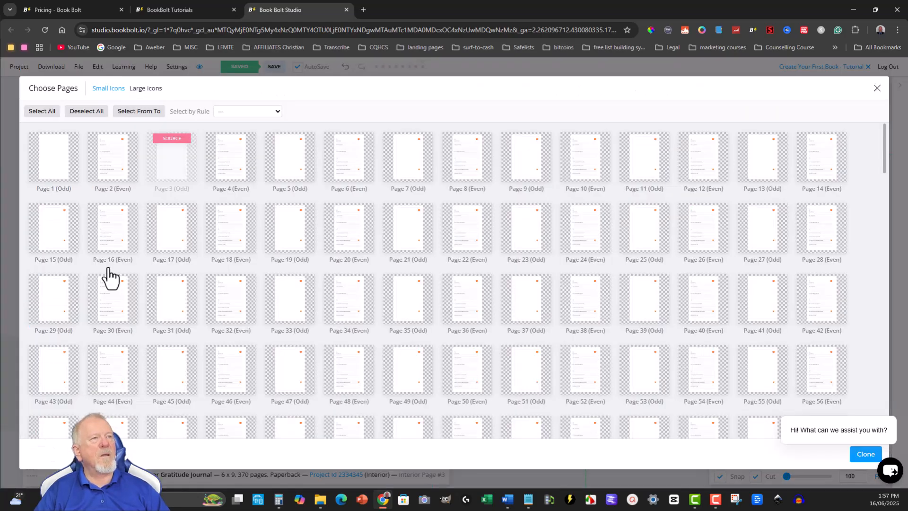
{"action": "left_click", "coordinate": [277, 111]}
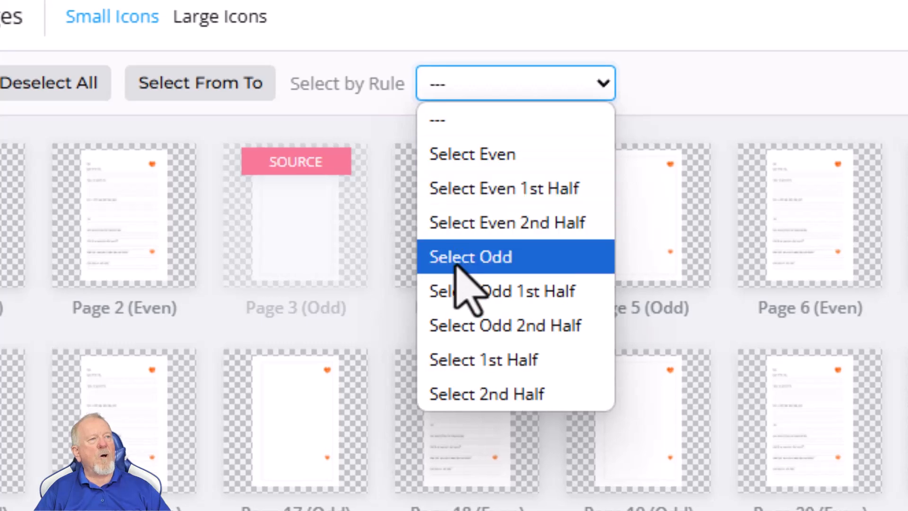
{"action": "left_click", "coordinate": [465, 258]}
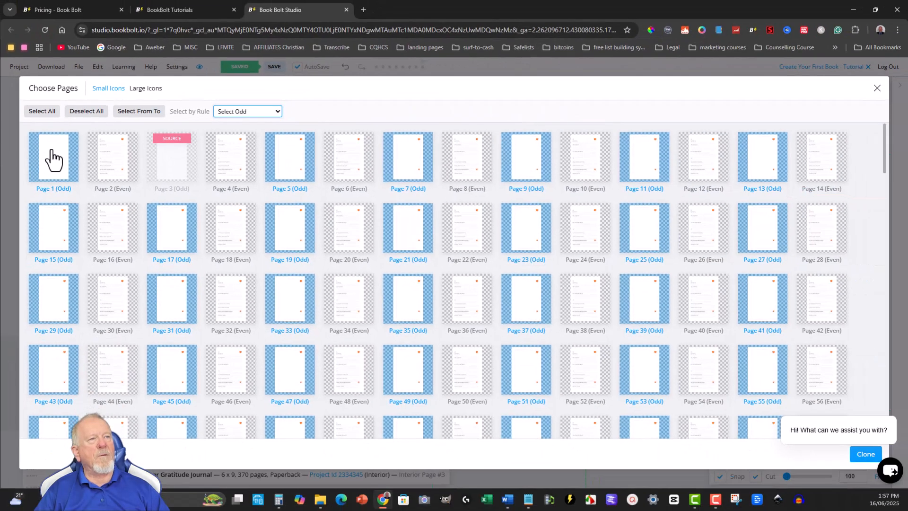
{"action": "left_click", "coordinate": [53, 160]}
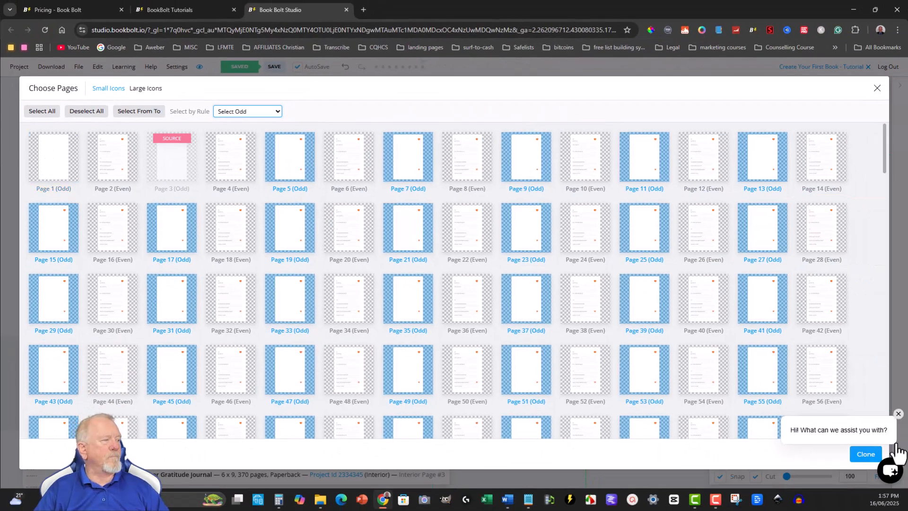
{"action": "left_click", "coordinate": [865, 455]}
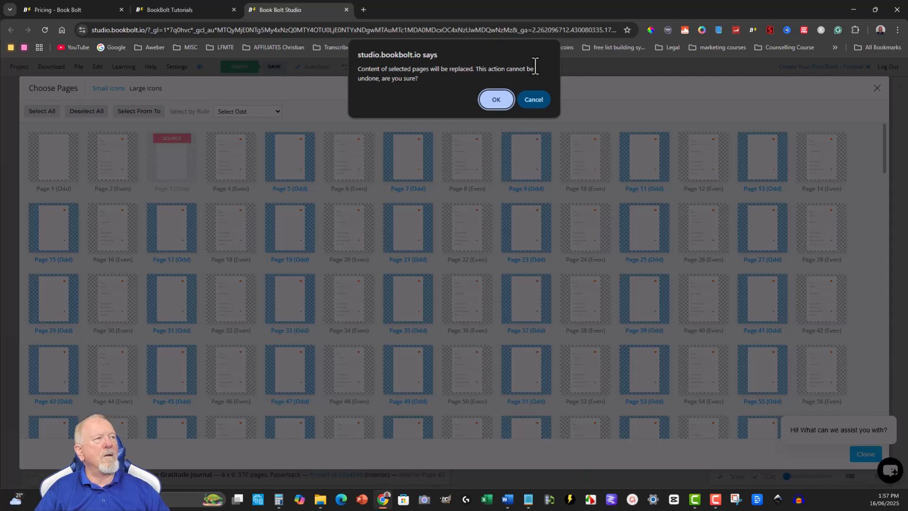
{"action": "left_click", "coordinate": [495, 99]}
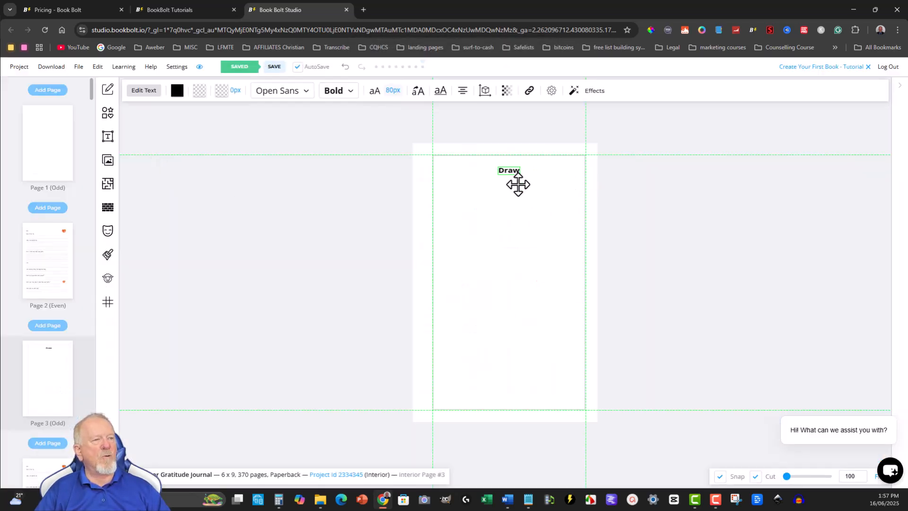
- Compare the gratitude layout on page 2 with the Draw sketch layout on page 3
{"action": "scroll", "coordinate": [45, 396], "scroll_direction": "down", "scroll_amount": 6}
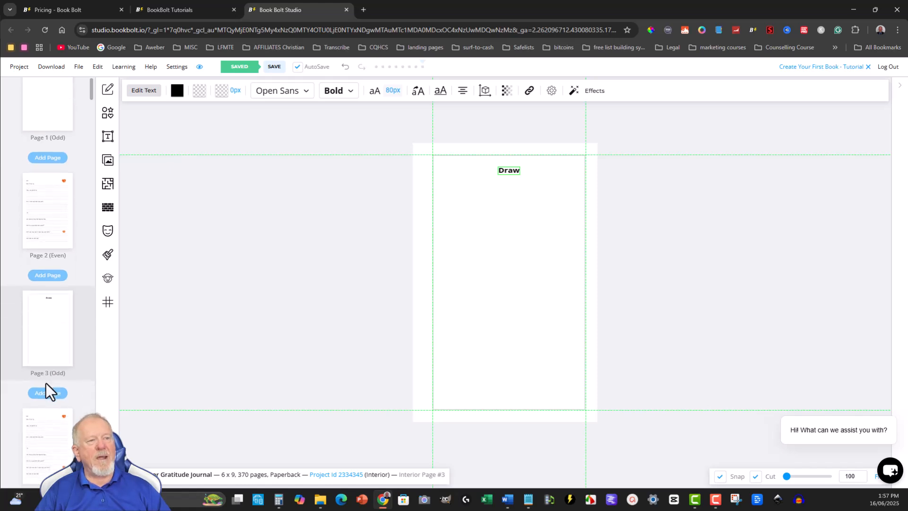
{"action": "scroll", "coordinate": [36, 318], "scroll_direction": "up", "scroll_amount": 5}
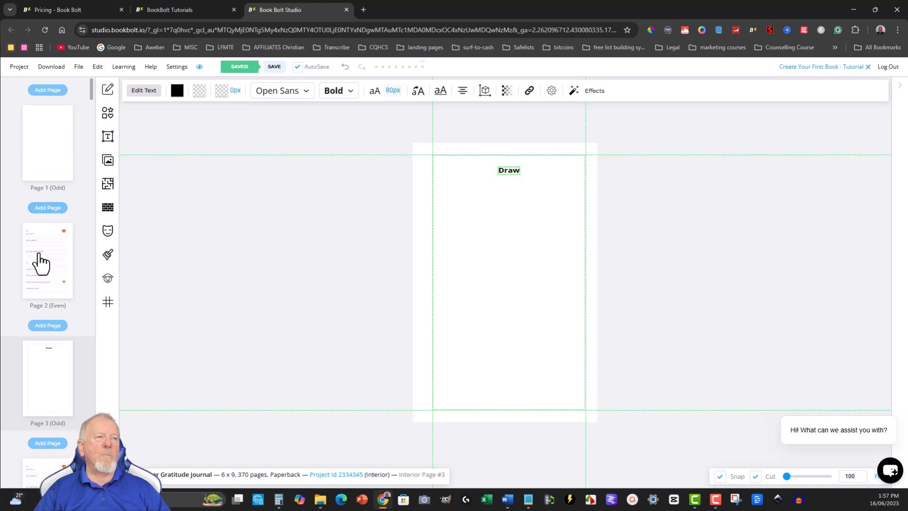
{"action": "left_click", "coordinate": [40, 258]}
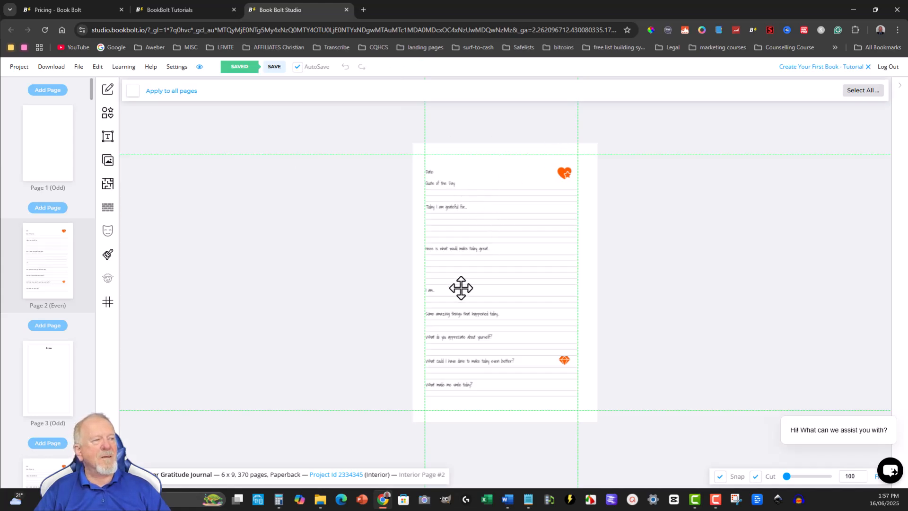
{"action": "left_click", "coordinate": [39, 376]}
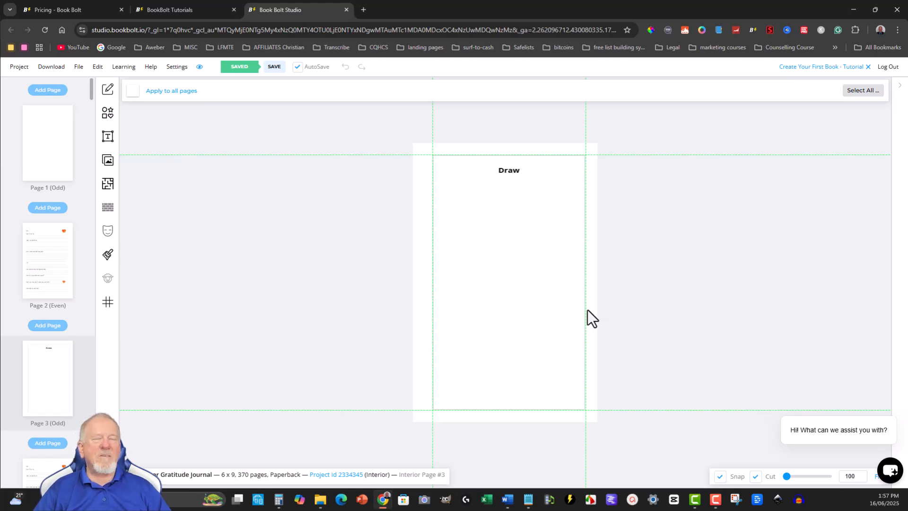
- Nudge the lower orange heart icon on page 2 slightly to the right, keeping it inside the margin
{"action": "left_click", "coordinate": [36, 268]}
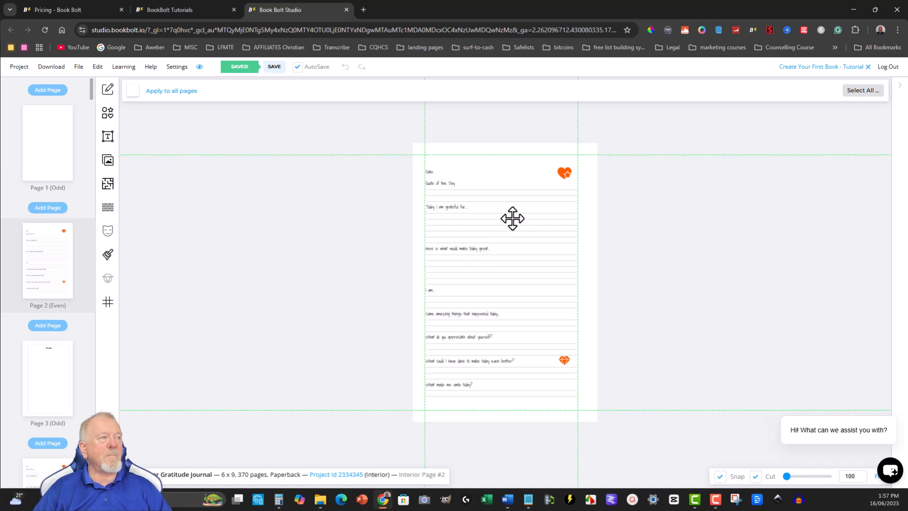
{"action": "left_click", "coordinate": [562, 358]}
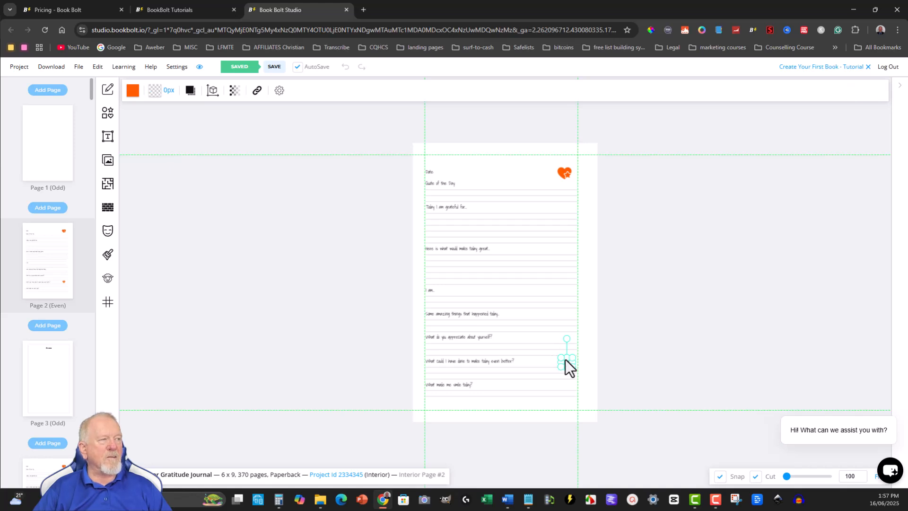
{"action": "left_click", "coordinate": [722, 241]}
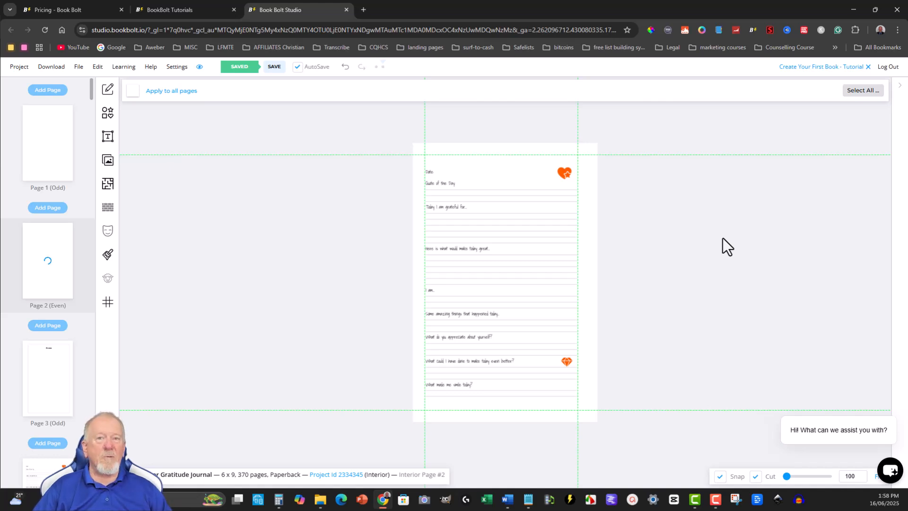
{"action": "left_click", "coordinate": [564, 362]}
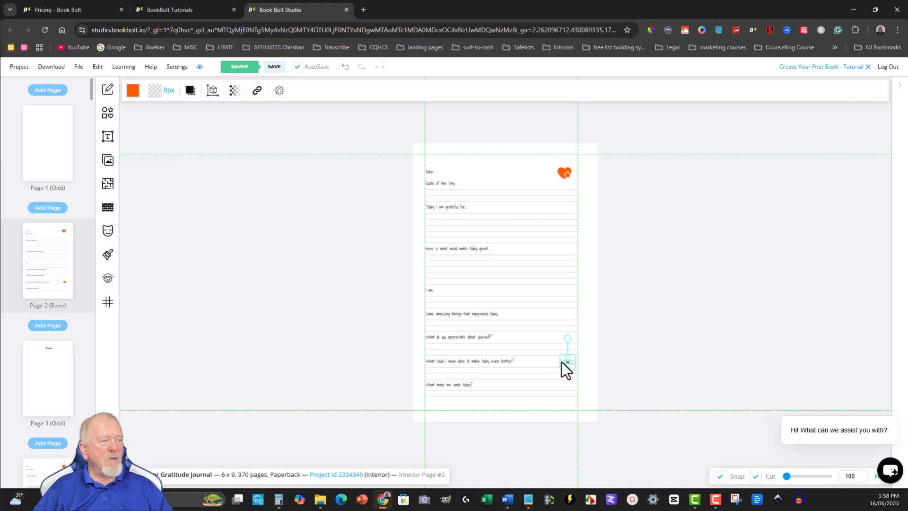
{"action": "left_click", "coordinate": [567, 362]}
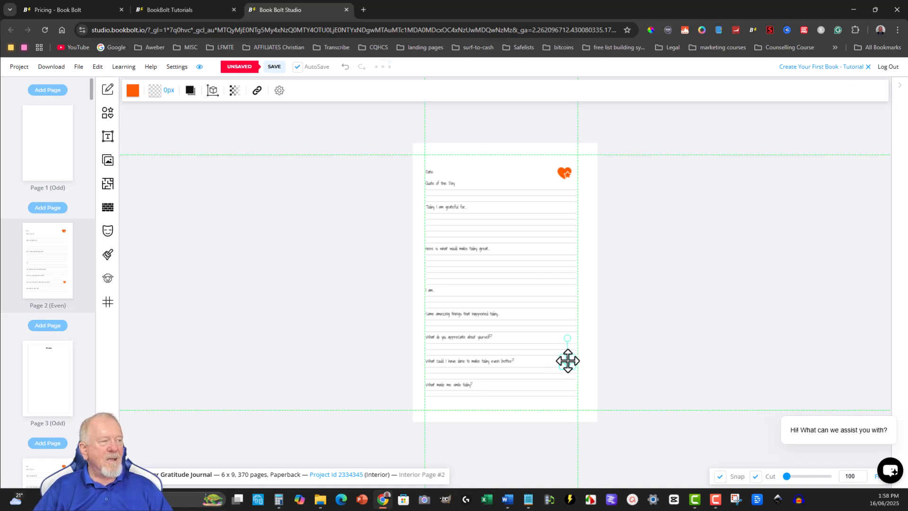
{"action": "left_click_drag", "start_coordinate": [567, 361], "coordinate": [567, 360]}
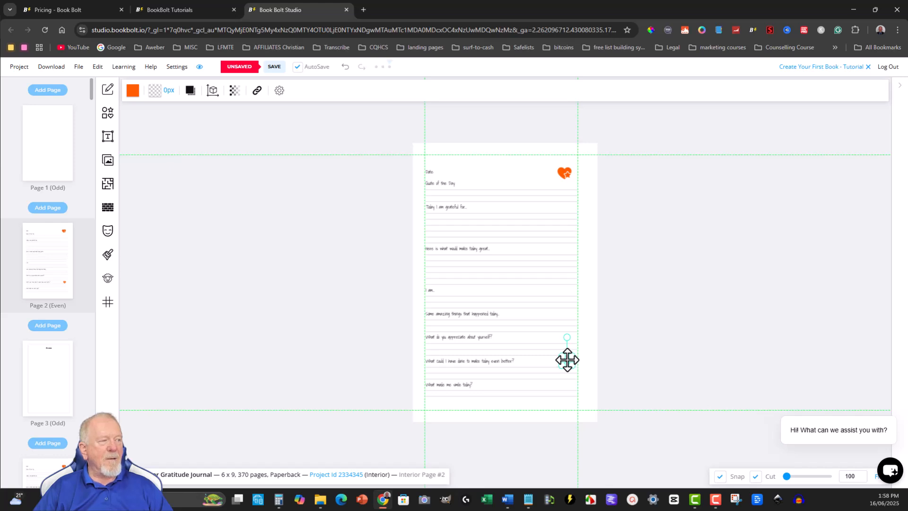
- Check the alternation of gratitude and Draw pages through about page 35, and inspect page 33 at full size
{"action": "scroll", "coordinate": [48, 243], "scroll_direction": "down", "scroll_amount": 8}
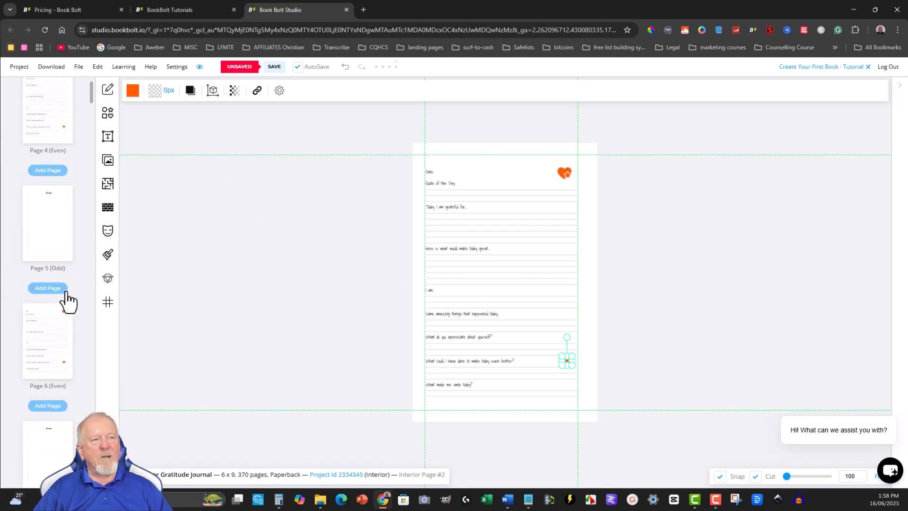
{"action": "scroll", "coordinate": [66, 298], "scroll_direction": "down", "scroll_amount": 20}
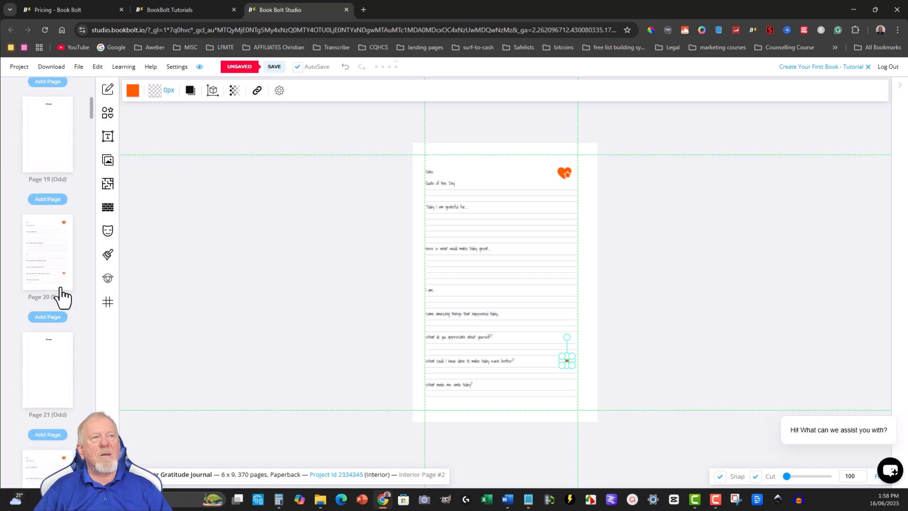
{"action": "scroll", "coordinate": [62, 297], "scroll_direction": "down", "scroll_amount": 20}
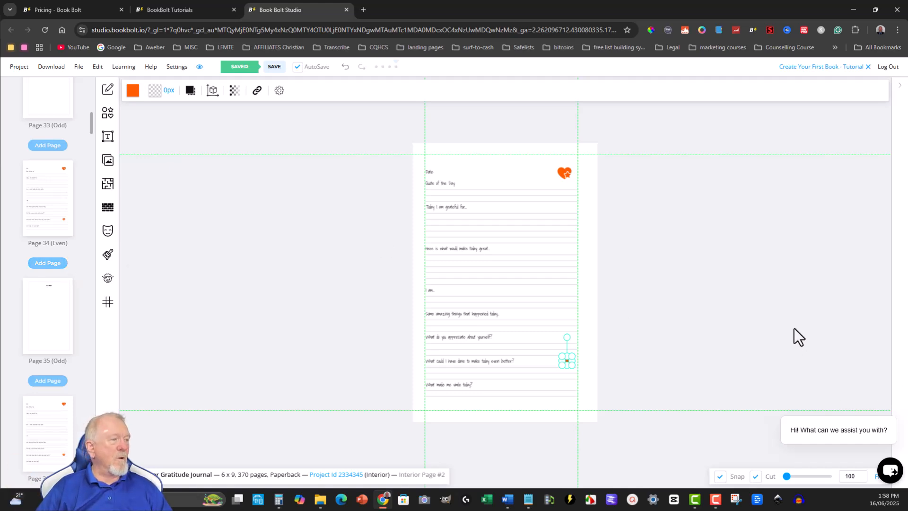
{"action": "scroll", "coordinate": [237, 208], "scroll_direction": "up", "scroll_amount": 5}
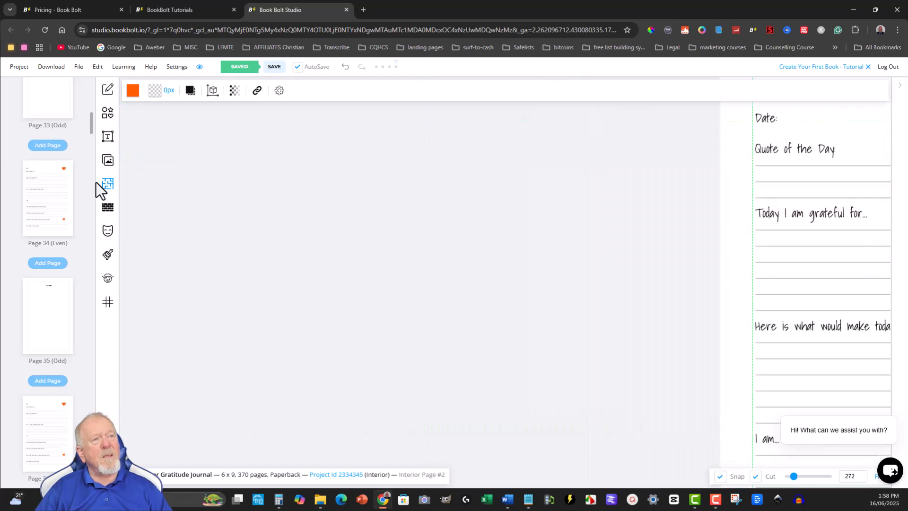
{"action": "scroll", "coordinate": [595, 245], "scroll_direction": "down", "scroll_amount": 5}
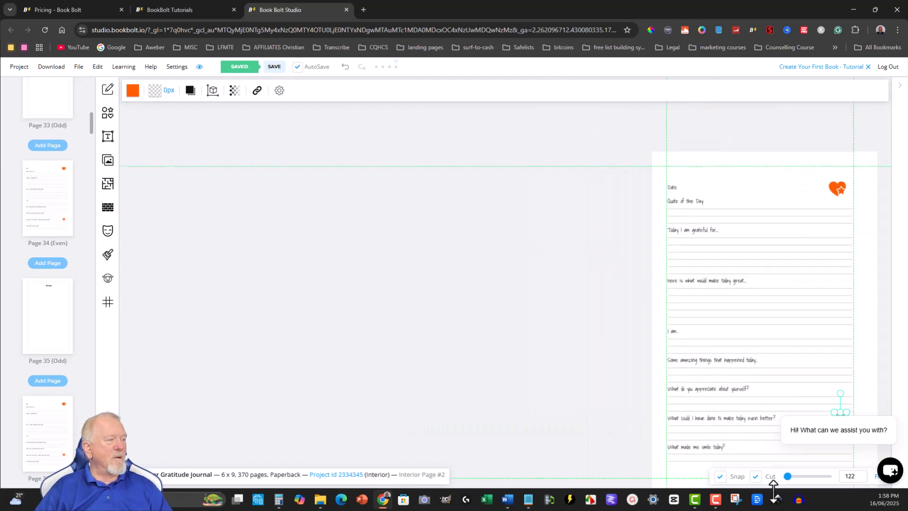
{"action": "left_click", "coordinate": [49, 103]}
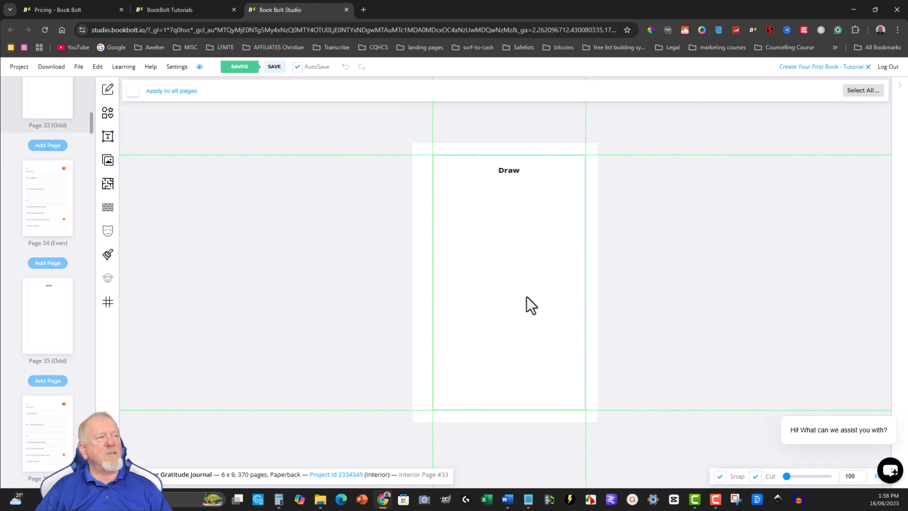
{"action": "scroll", "coordinate": [59, 142], "scroll_direction": "up", "scroll_amount": 20}
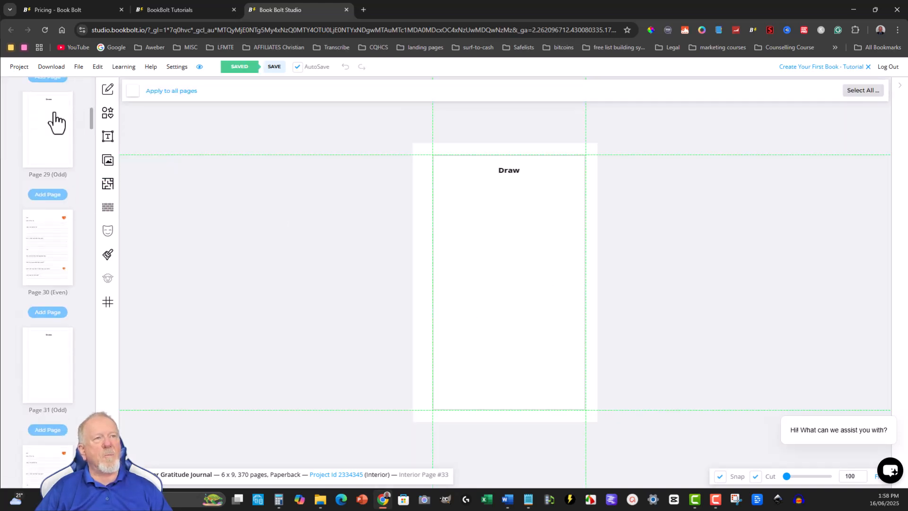
{"action": "scroll", "coordinate": [54, 122], "scroll_direction": "up", "scroll_amount": 20}
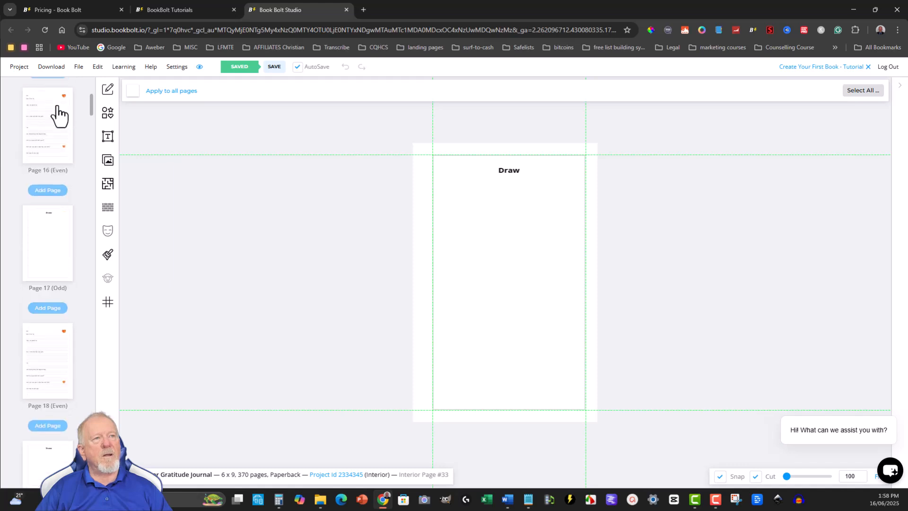
{"action": "left_click_drag", "start_coordinate": [89, 102], "coordinate": [84, 83]}
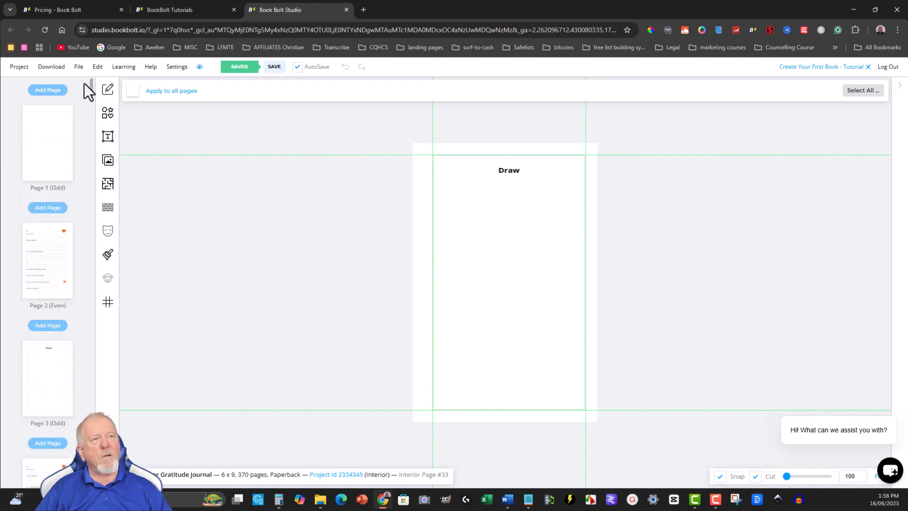
- Add a heading reading "This Book Belongs To", centered near the top of page 1
{"action": "left_click", "coordinate": [41, 149]}
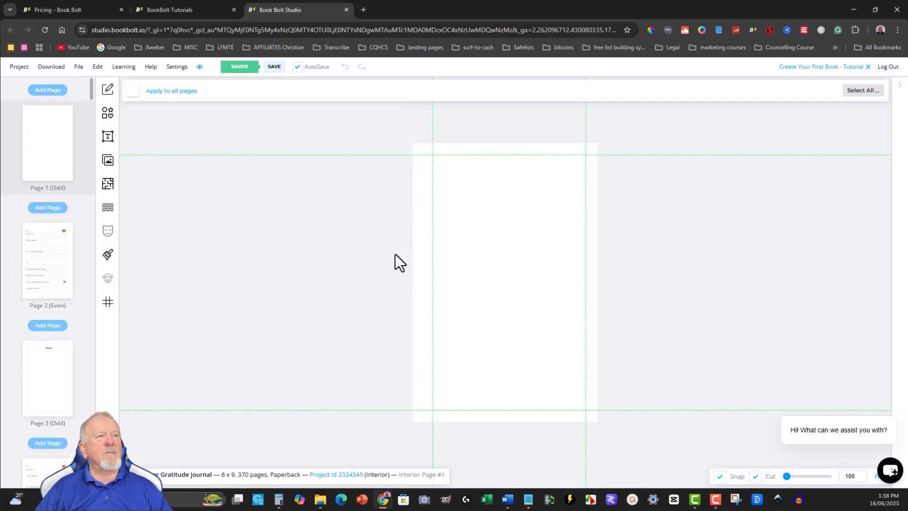
{"action": "left_click", "coordinate": [109, 140]}
{"action": "left_click", "coordinate": [165, 94]}
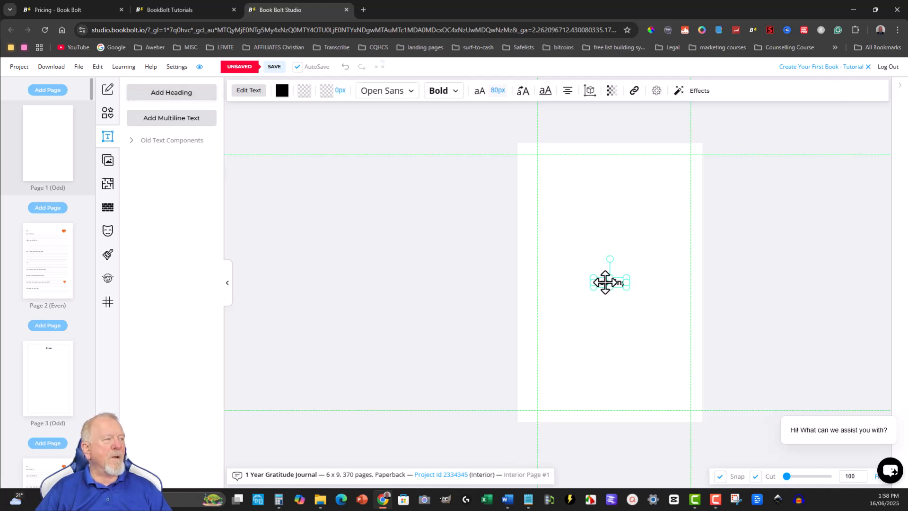
{"action": "left_click_drag", "start_coordinate": [606, 281], "coordinate": [613, 166]}
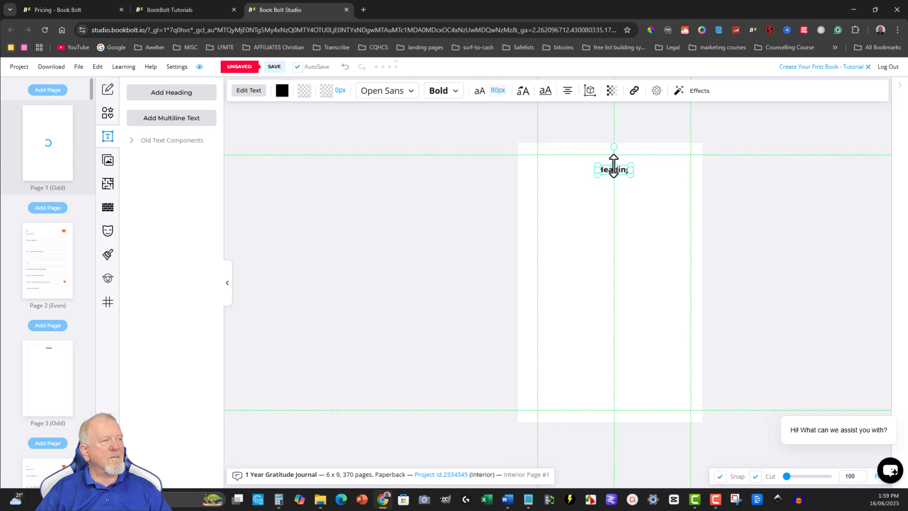
{"action": "left_click", "coordinate": [607, 171]}
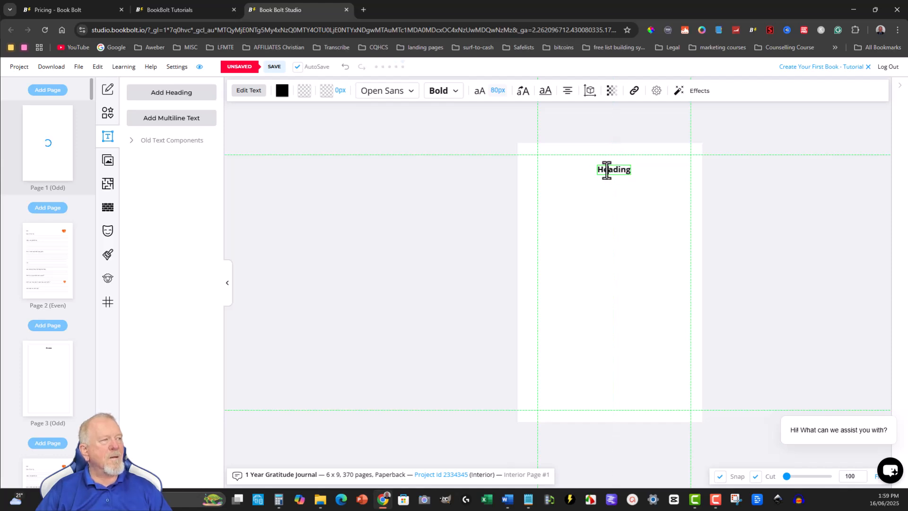
{"action": "double_click", "coordinate": [607, 170]}
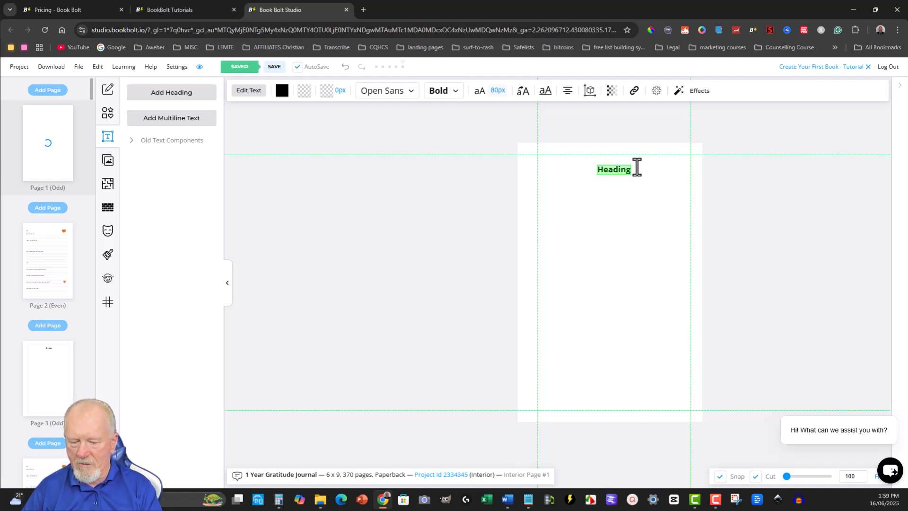
{"action": "type", "text": "This Book Belongs To"}
{"action": "left_click", "coordinate": [634, 223]}
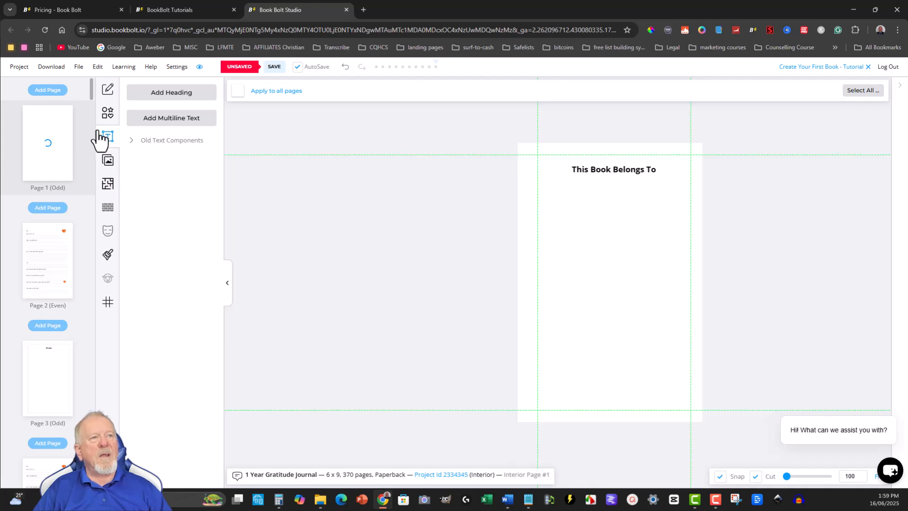
- Add a horizontal line shape to page 1 and move it up to sit a little below the heading
{"action": "left_click", "coordinate": [107, 114]}
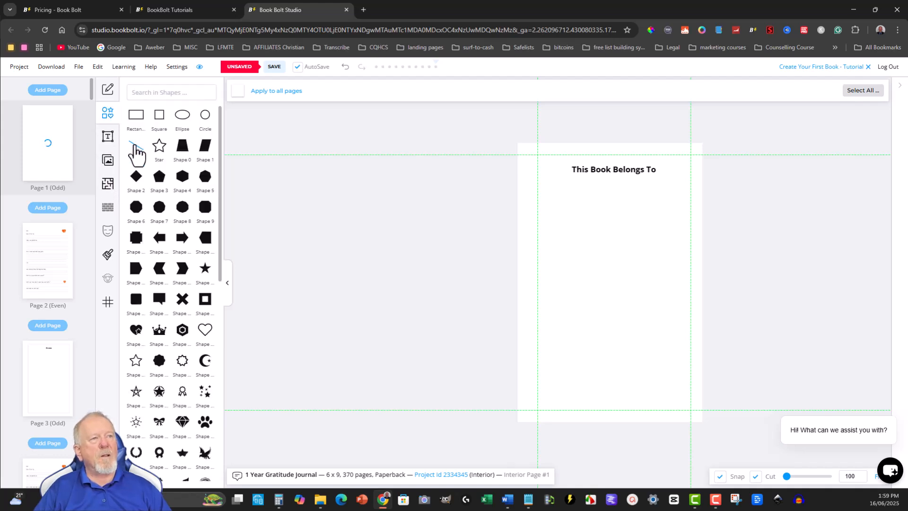
{"action": "left_click", "coordinate": [135, 148]}
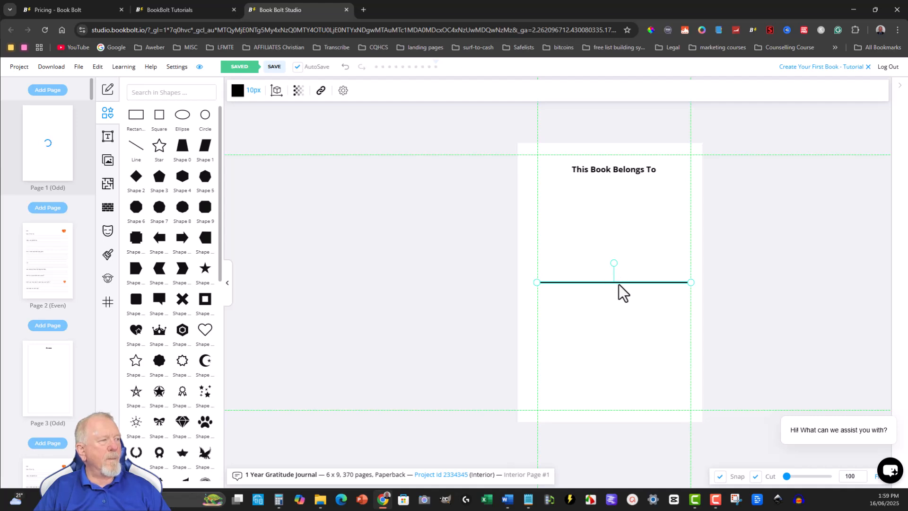
{"action": "key", "text": "Up"}
{"action": "key", "text": "Up"}
{"action": "key", "text": "Up"}
{"action": "key", "text": "Up"}
{"action": "key", "text": "Up"}
{"action": "key", "text": "Up"}
{"action": "key", "text": "Up"}
{"action": "key", "text": "Up"}
{"action": "key", "text": "Up"}
{"action": "key", "text": "Up"}
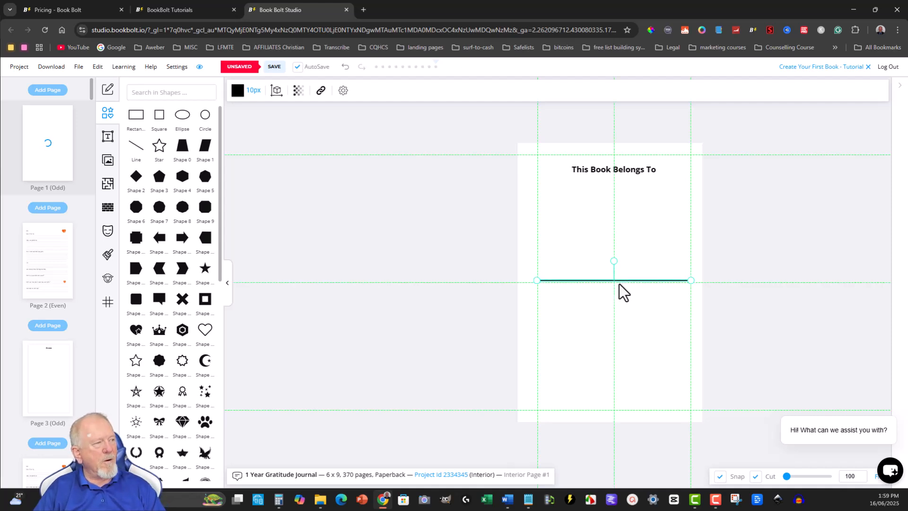
{"action": "key", "text": "Up"}
{"action": "key", "text": "Up"}
{"action": "key", "text": "Up"}
{"action": "key", "text": "Up"}
{"action": "key", "text": "Up"}
{"action": "key", "text": "Up"}
{"action": "key", "text": "Up"}
{"action": "key", "text": "Up"}
{"action": "key", "text": "Up"}
{"action": "key", "text": "Up"}
{"action": "key", "text": "Up"}
{"action": "key", "text": "Up"}
{"action": "key", "text": "Up"}
{"action": "key", "text": "Up"}
{"action": "key", "text": "Up"}
{"action": "key", "text": "Up"}
{"action": "key", "text": "Up"}
{"action": "key", "text": "Up"}
{"action": "key", "text": "Up"}
{"action": "key", "text": "Up"}
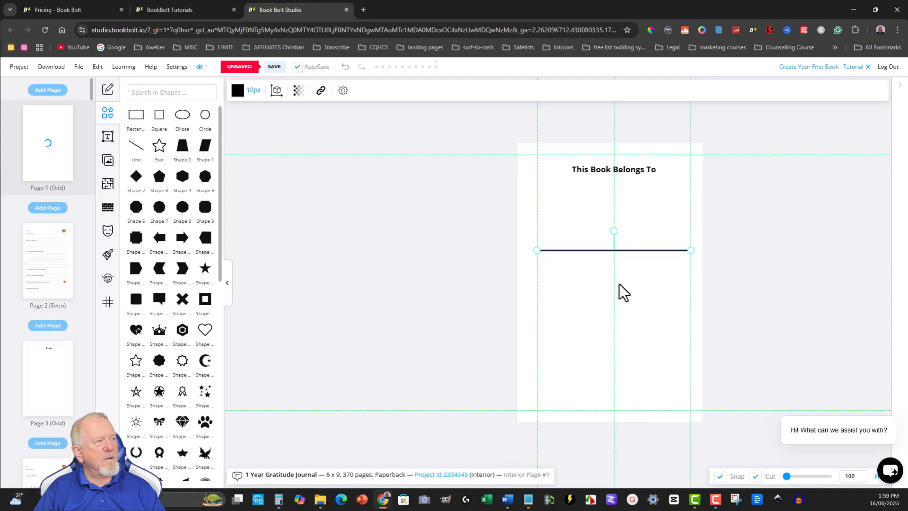
{"action": "key", "text": "Up"}
{"action": "key", "text": "Up"}
{"action": "key", "text": "Up"}
{"action": "key", "text": "Up"}
{"action": "key", "text": "Up"}
{"action": "key", "text": "Up"}
{"action": "key", "text": "Up"}
{"action": "key", "text": "Up"}
{"action": "key", "text": "Up"}
{"action": "key", "text": "Up"}
{"action": "key", "text": "Up"}
{"action": "key", "text": "Up"}
{"action": "key", "text": "Up"}
{"action": "key", "text": "Up"}
{"action": "key", "text": "Up"}
{"action": "key", "text": "Up"}
{"action": "key", "text": "Up"}
{"action": "key", "text": "Up"}
{"action": "key", "text": "Up"}
{"action": "key", "text": "Up"}
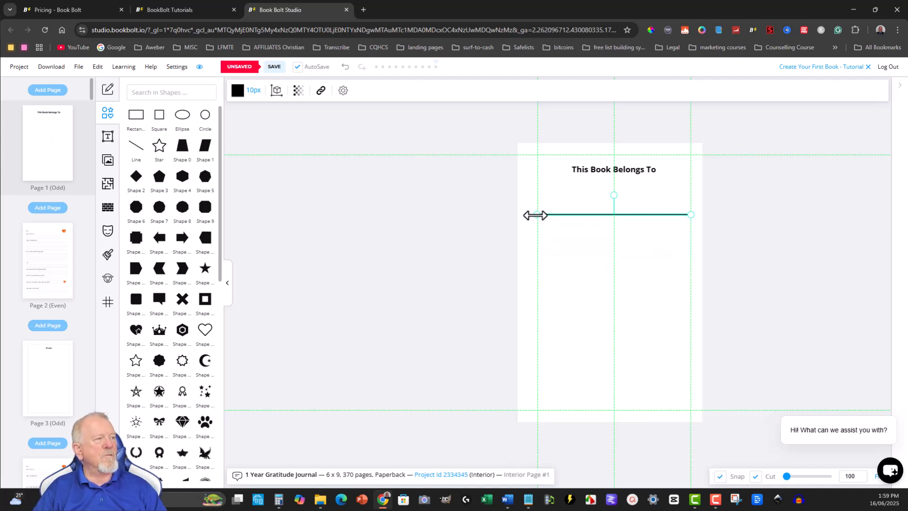
- Shorten the line on page 1 from its left end, re-center it under the heading, and return to page 2
{"action": "left_click_drag", "start_coordinate": [536, 216], "coordinate": [552, 215]}
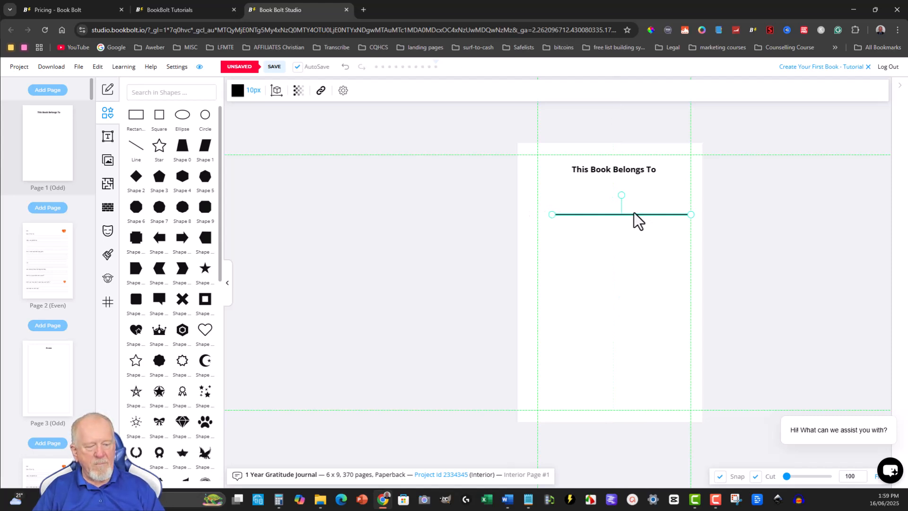
{"action": "key", "text": "Left"}
{"action": "key", "text": "Left"}
{"action": "key", "text": "Left"}
{"action": "key", "text": "Left"}
{"action": "key", "text": "Left"}
{"action": "key", "text": "Left"}
{"action": "key", "text": "Left"}
{"action": "key", "text": "Left"}
{"action": "key", "text": "Left"}
{"action": "key", "text": "Left"}
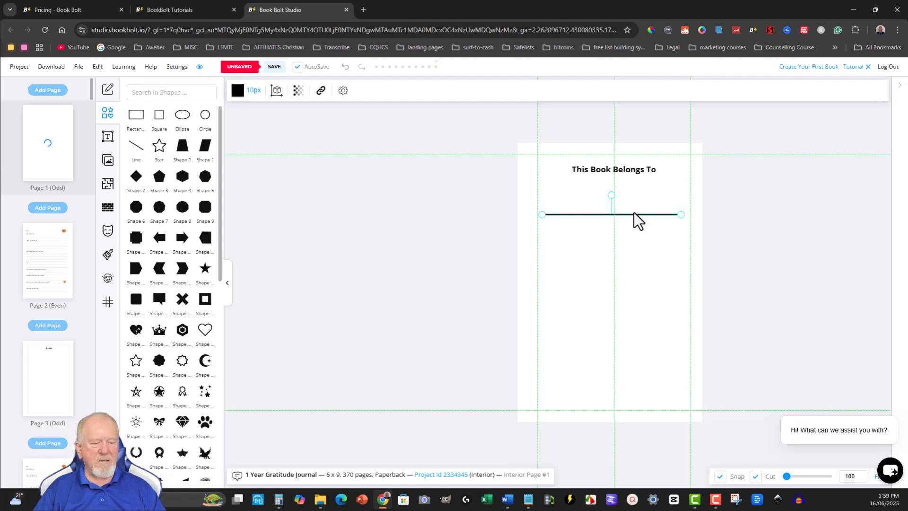
{"action": "key", "text": "Right"}
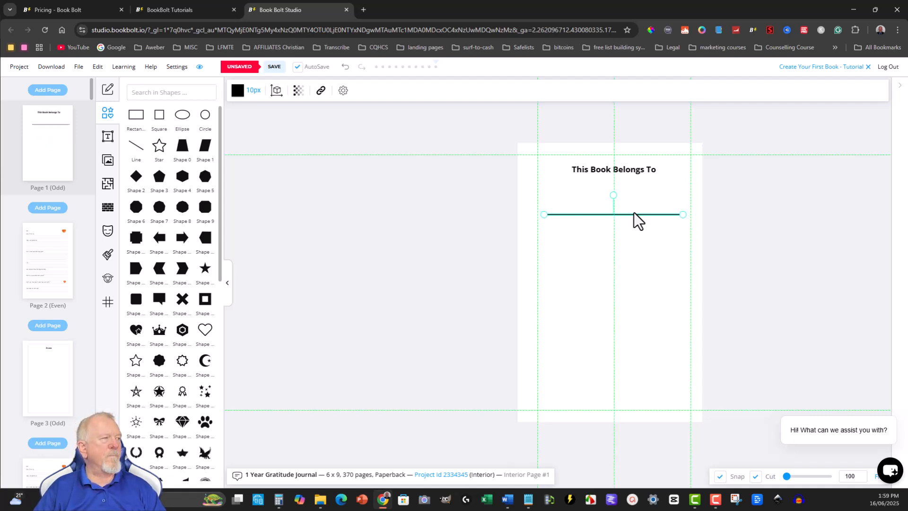
{"action": "left_click", "coordinate": [785, 181]}
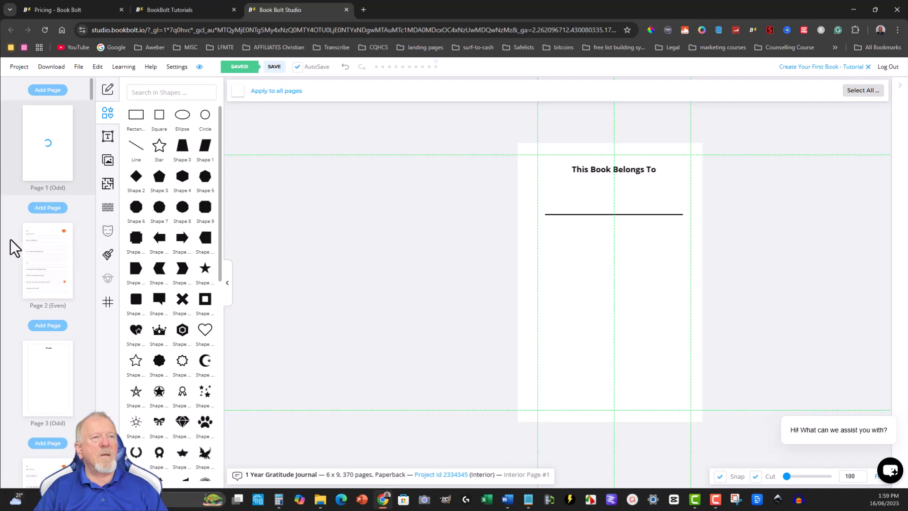
{"action": "left_click", "coordinate": [39, 258]}
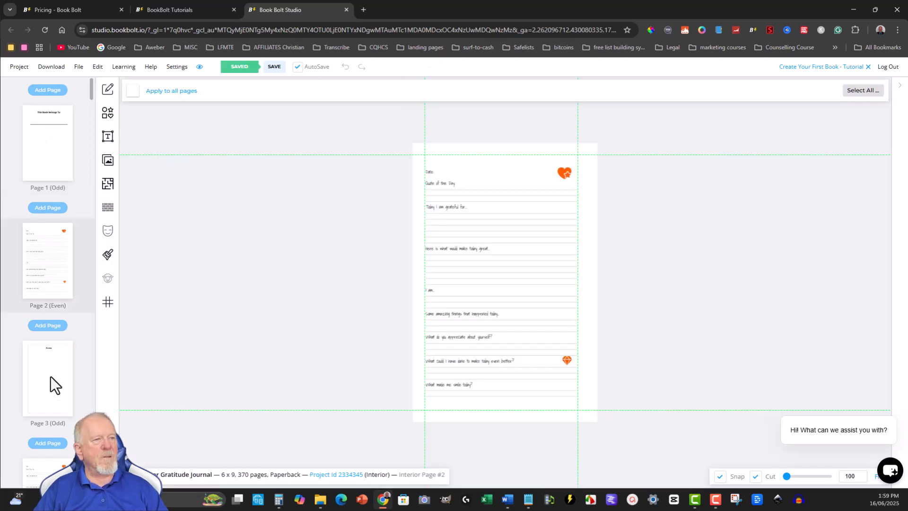
- From page 3, search the interior templates for "gratit" and choose the Gratitude Journal template
{"action": "left_click", "coordinate": [50, 376]}
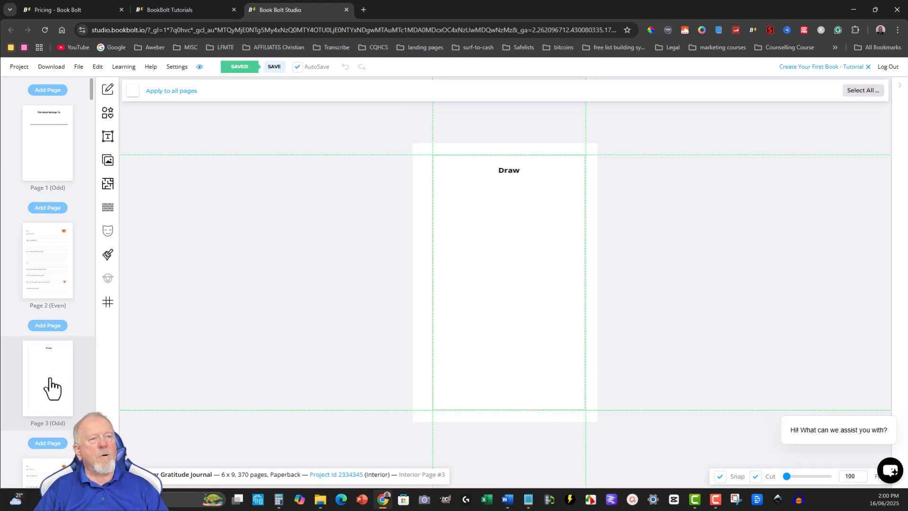
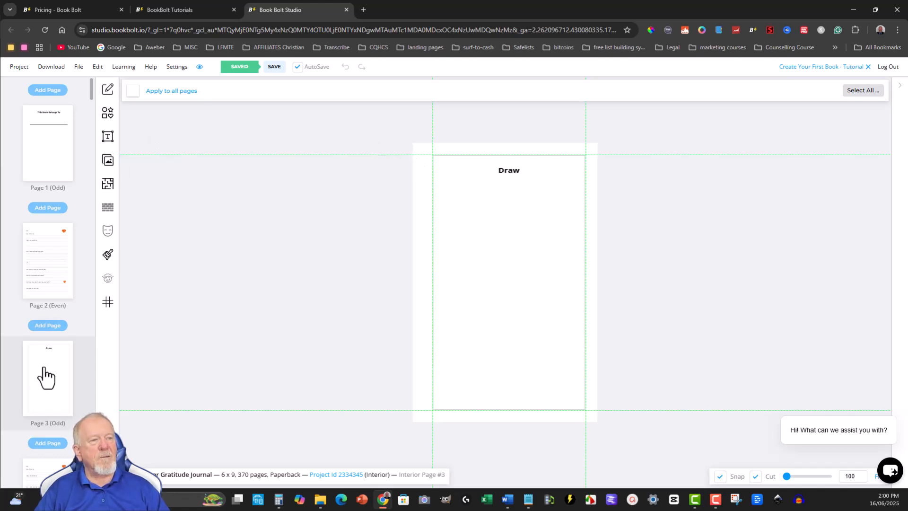
{"action": "left_click", "coordinate": [108, 185]}
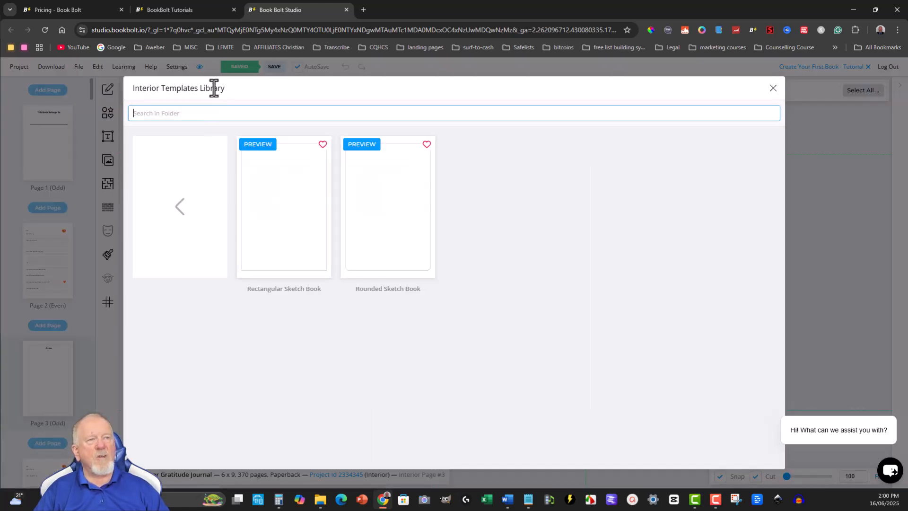
{"action": "left_click", "coordinate": [188, 112]}
{"action": "type", "text": "gratit"}
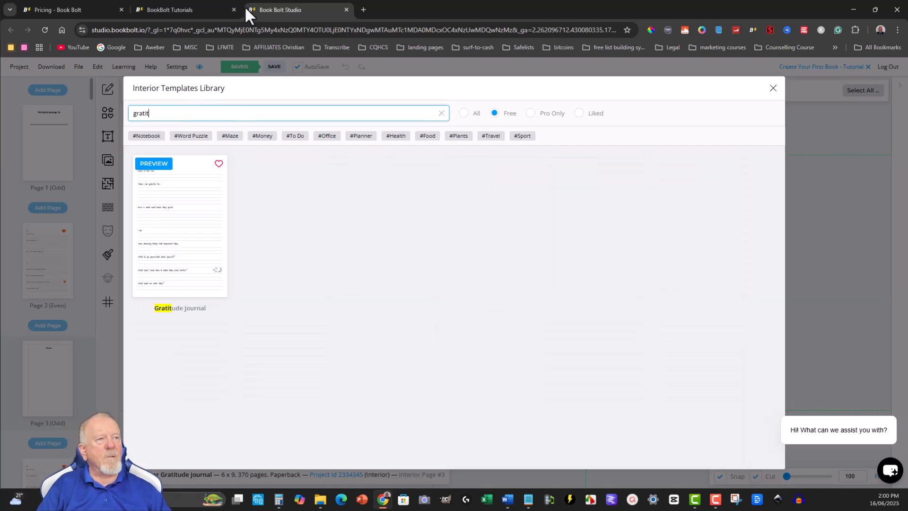
{"action": "left_click", "coordinate": [185, 207]}
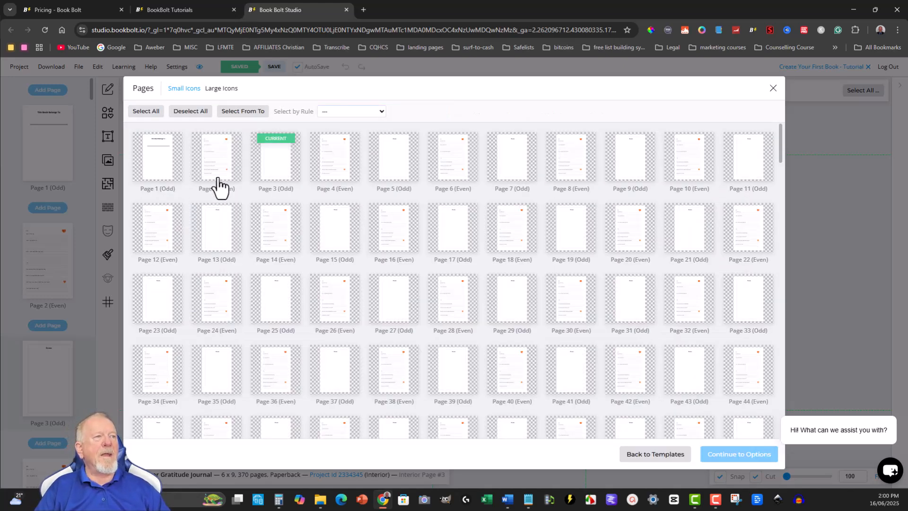
- Apply the Gratitude Journal template to all odd pages except page 1, keeping the aspect ratio and Amazon KDP Guidelines margins
{"action": "left_click", "coordinate": [379, 110]}
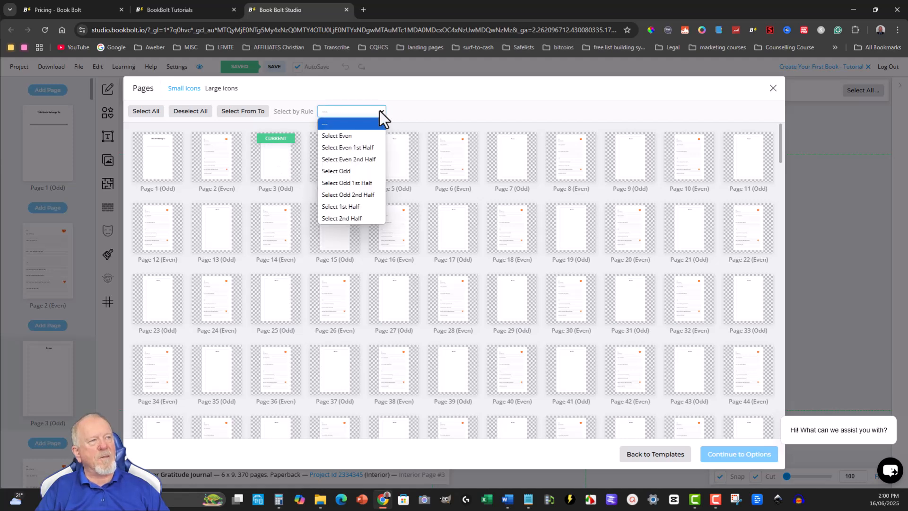
{"action": "left_click", "coordinate": [347, 172]}
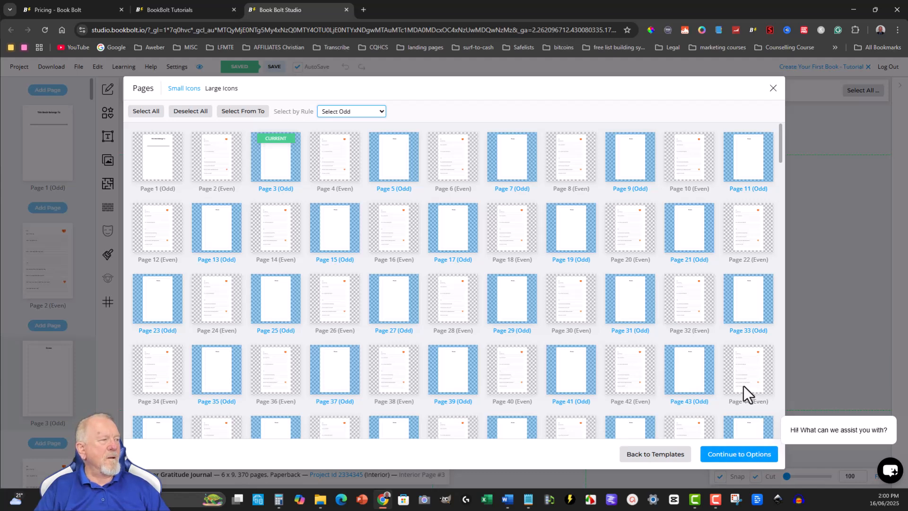
{"action": "scroll", "coordinate": [750, 333], "scroll_direction": "down", "scroll_amount": 7}
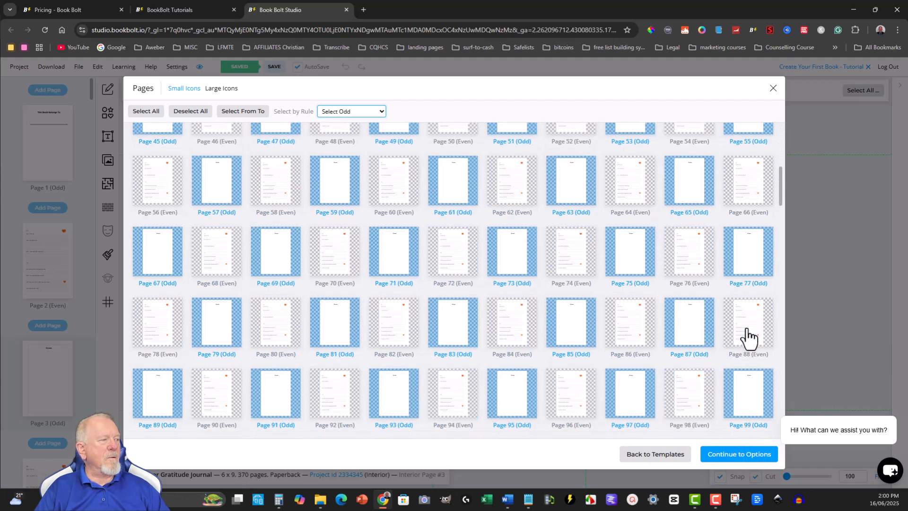
{"action": "left_click", "coordinate": [738, 453]}
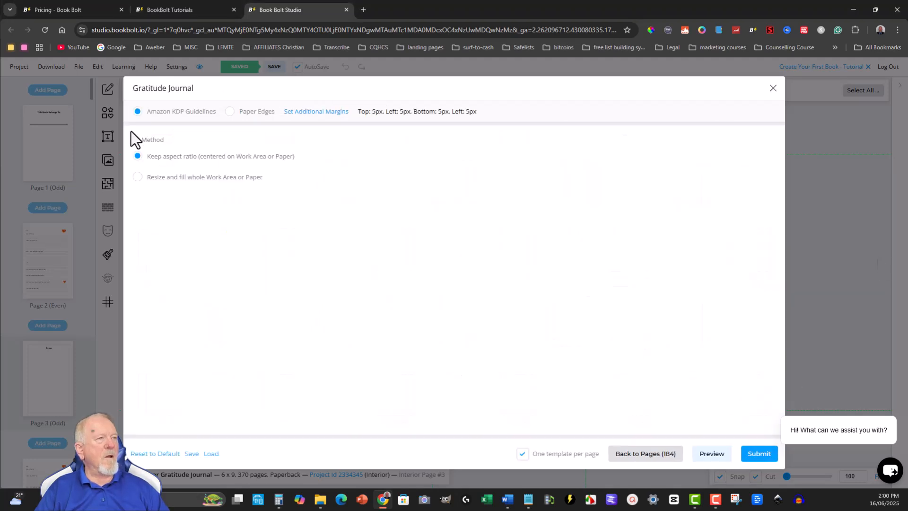
{"action": "left_click", "coordinate": [755, 454]}
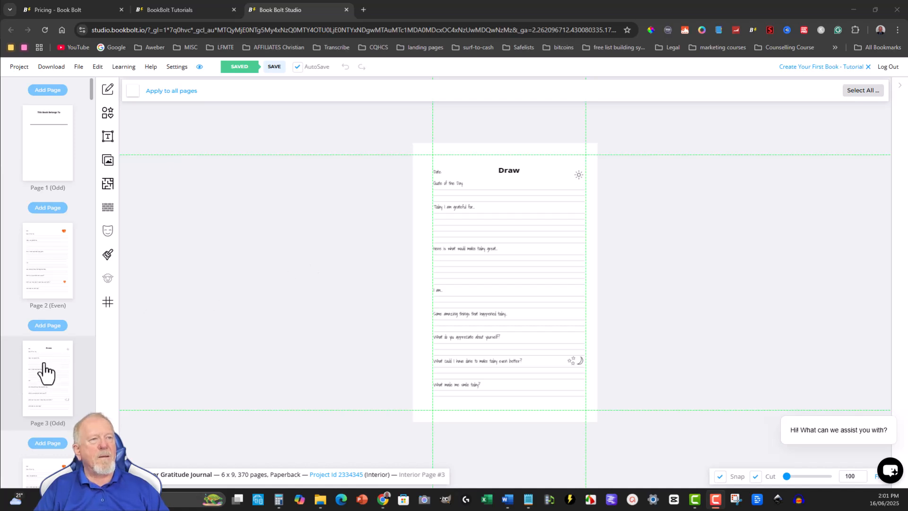
- On page 2, copy the orange heart-and-star icon near the upper margin together with the white box behind it
{"action": "left_click", "coordinate": [54, 250]}
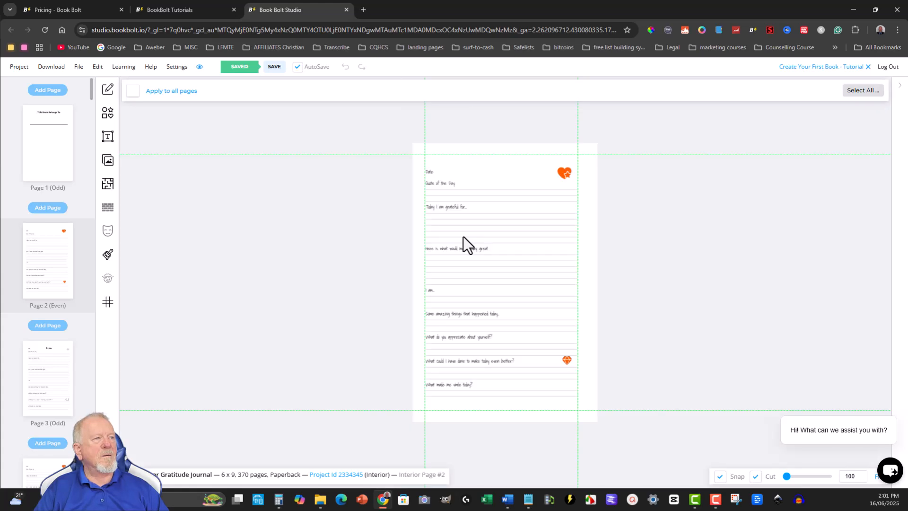
{"action": "left_click", "coordinate": [563, 173]}
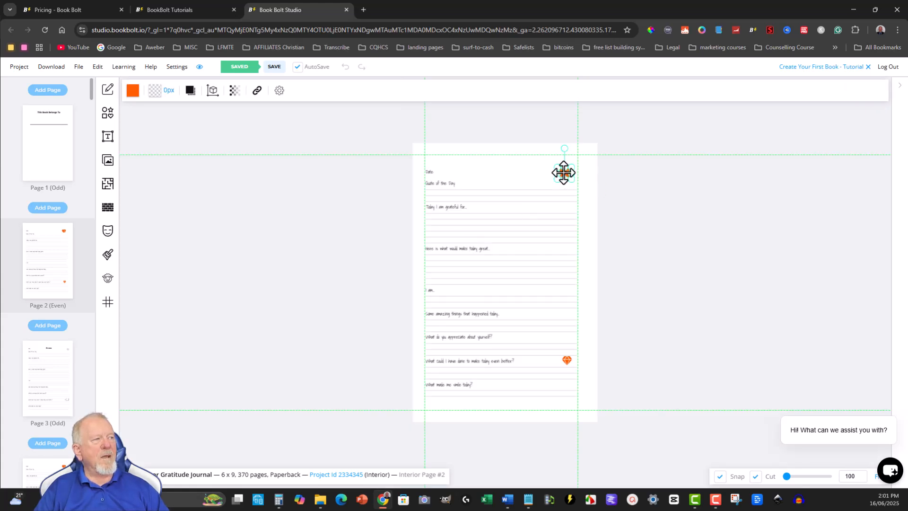
{"action": "right_click", "coordinate": [564, 172]}
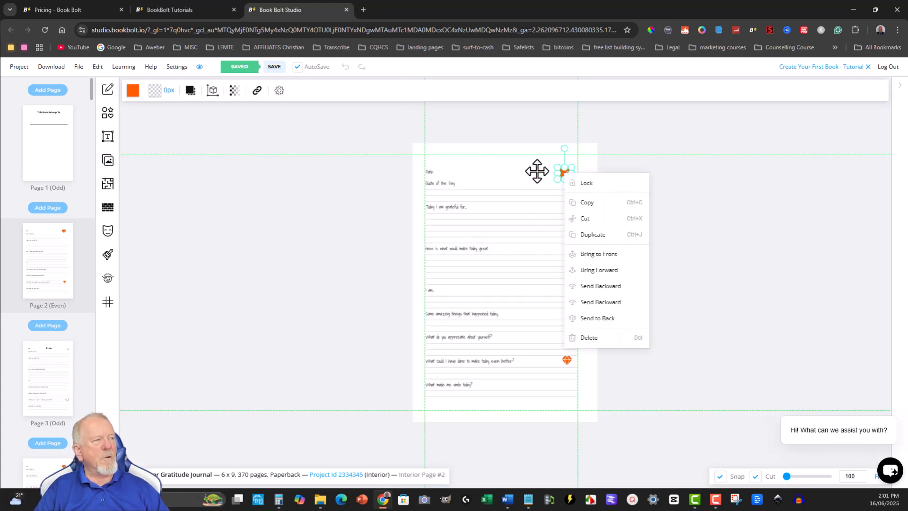
{"action": "left_click", "coordinate": [548, 171]}
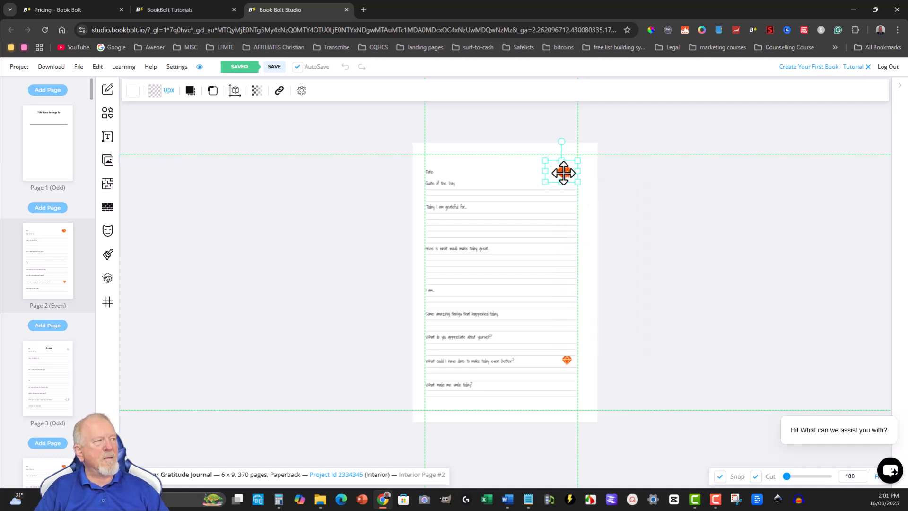
{"action": "left_click", "coordinate": [564, 172]}
{"action": "left_click", "coordinate": [548, 168]}
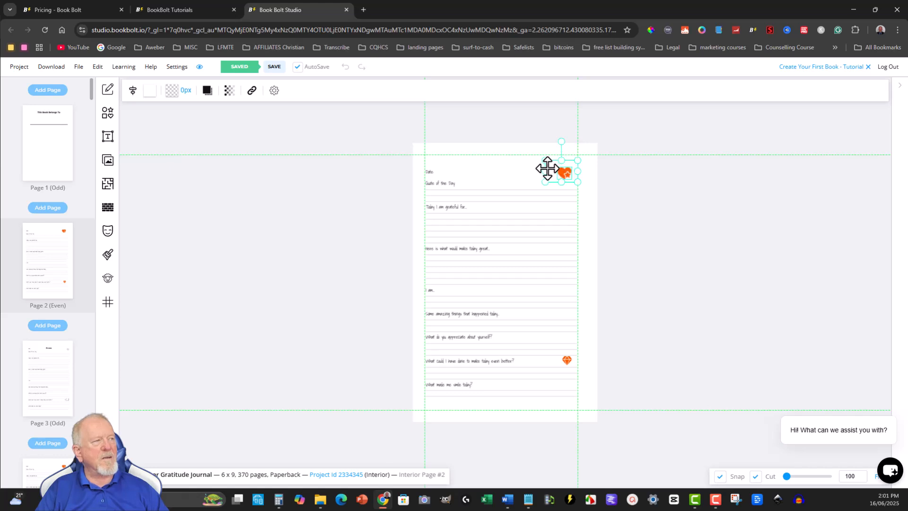
{"action": "right_click", "coordinate": [564, 171]}
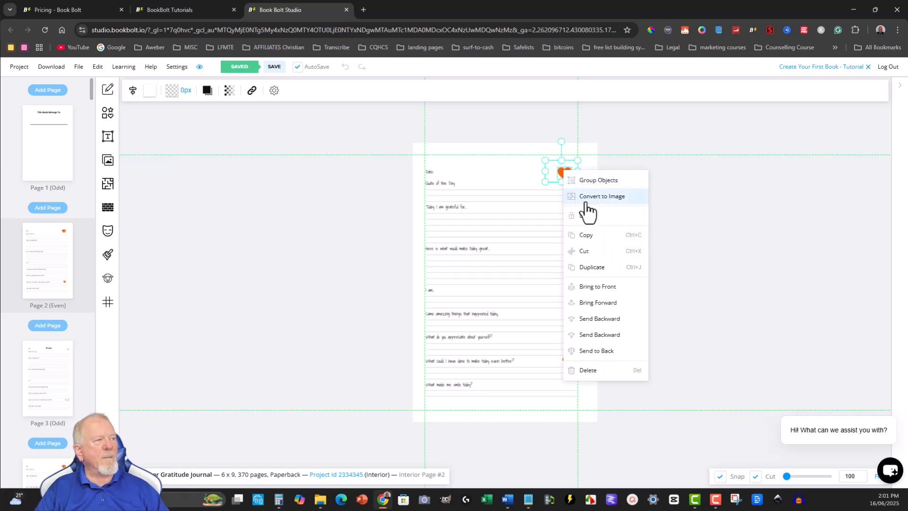
{"action": "left_click", "coordinate": [586, 235]}
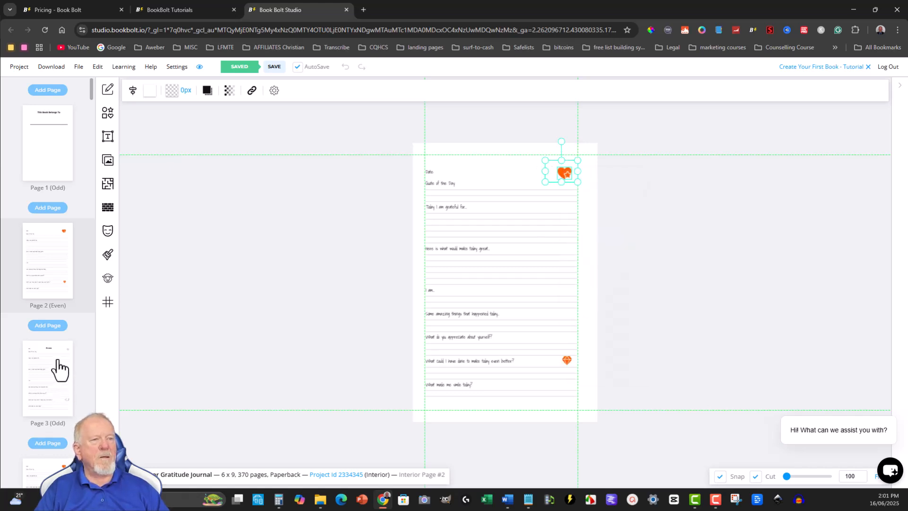
- Paste the heart-and-star icon with its white box on page 3, covering the sun icon and meeting the right margin guide
{"action": "left_click", "coordinate": [57, 362]}
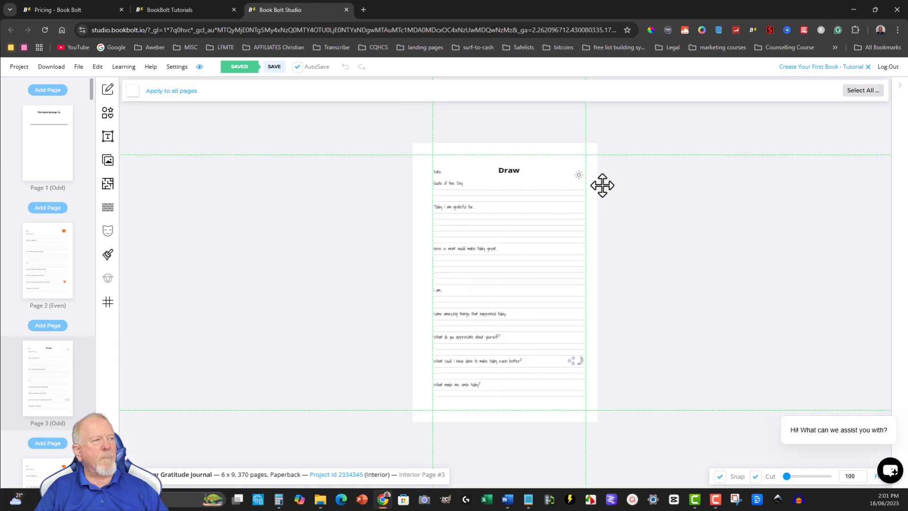
{"action": "left_click", "coordinate": [576, 176]}
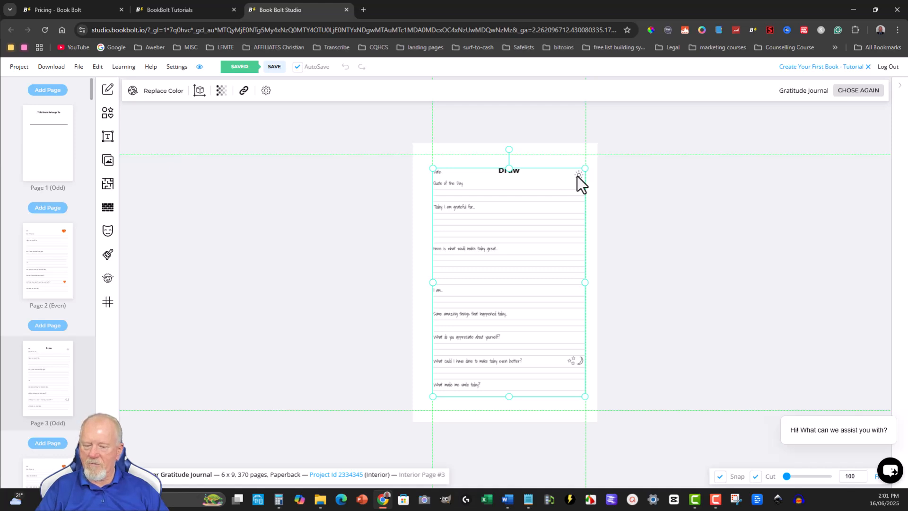
{"action": "left_click", "coordinate": [577, 176]}
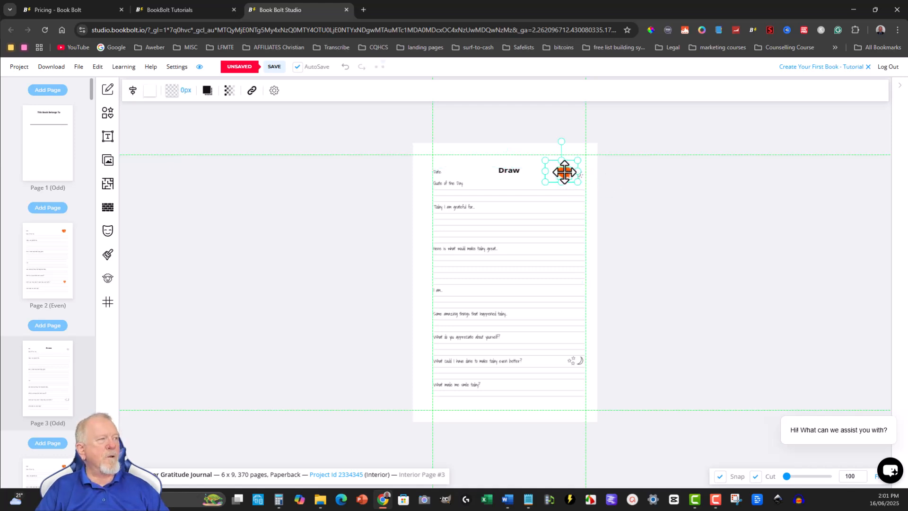
{"action": "left_click_drag", "start_coordinate": [565, 172], "coordinate": [562, 170]}
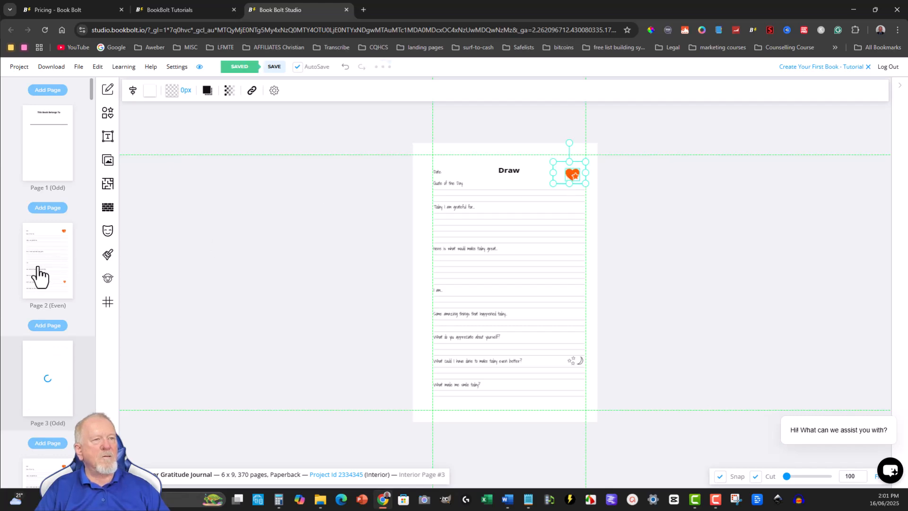
- On page 2, copy the small orange heart beside "What could I have done to make today even better?" with its white box
{"action": "left_click", "coordinate": [59, 260]}
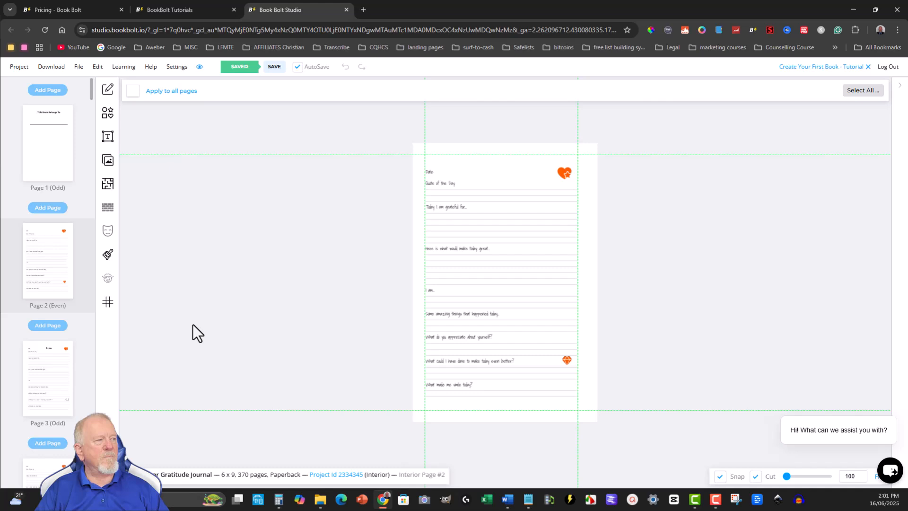
{"action": "left_click", "coordinate": [554, 359]}
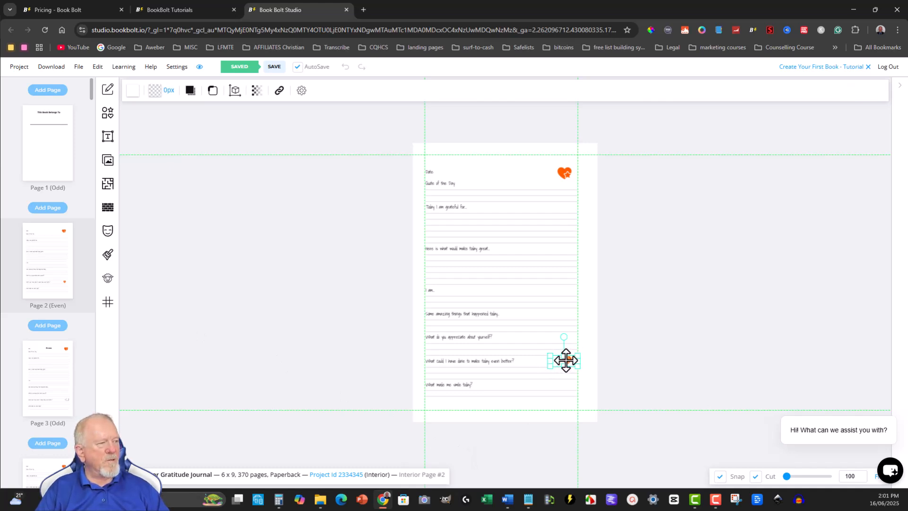
{"action": "left_click", "coordinate": [565, 359]}
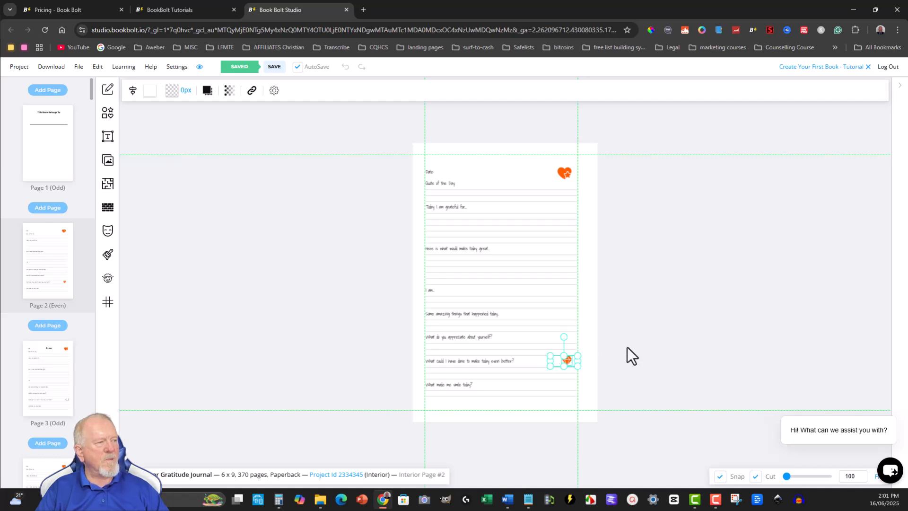
{"action": "right_click", "coordinate": [567, 362]}
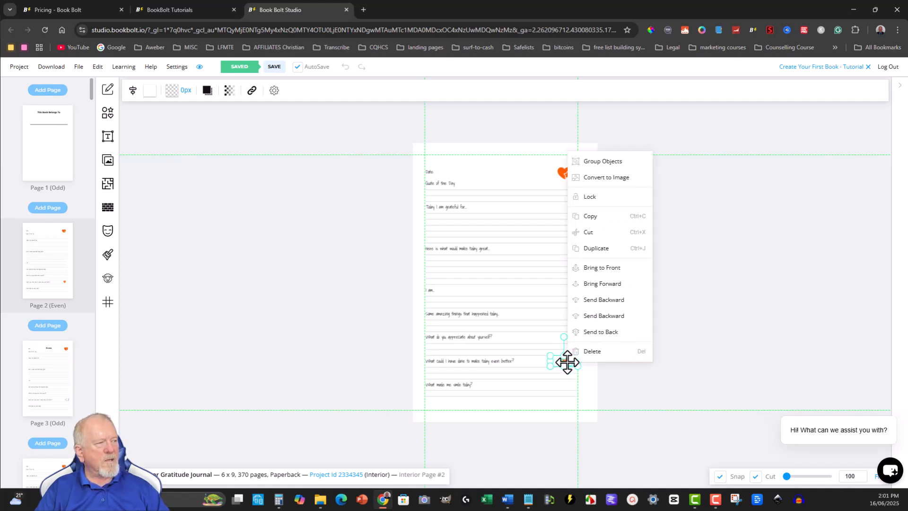
{"action": "left_click", "coordinate": [589, 217]}
- Paste the small heart with its white box on page 3, over the moon and stars icon
{"action": "left_click", "coordinate": [55, 393]}
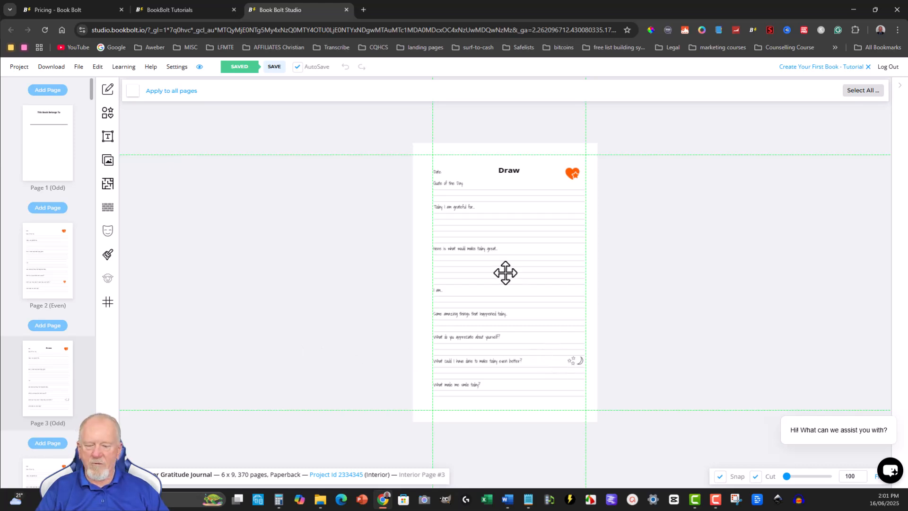
{"action": "key", "text": "ctrl+v"}
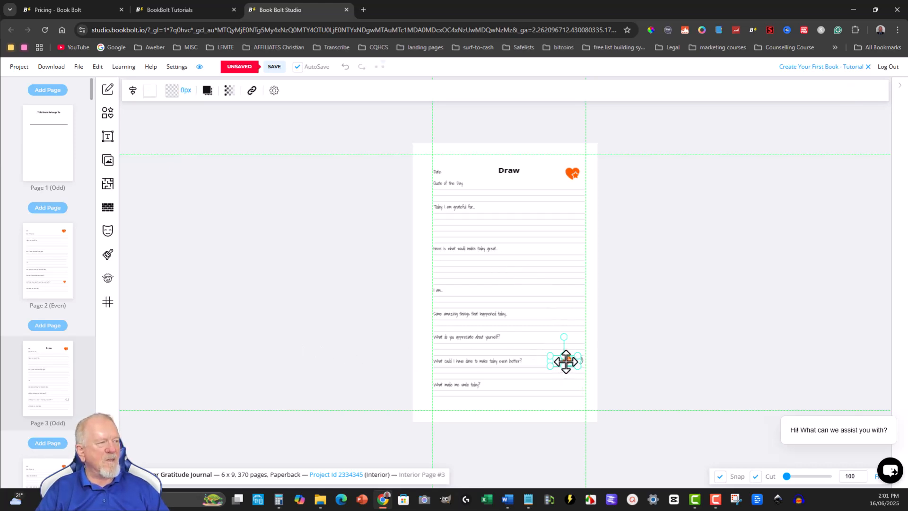
{"action": "left_click_drag", "start_coordinate": [565, 361], "coordinate": [571, 363]}
{"action": "left_click", "coordinate": [696, 297]}
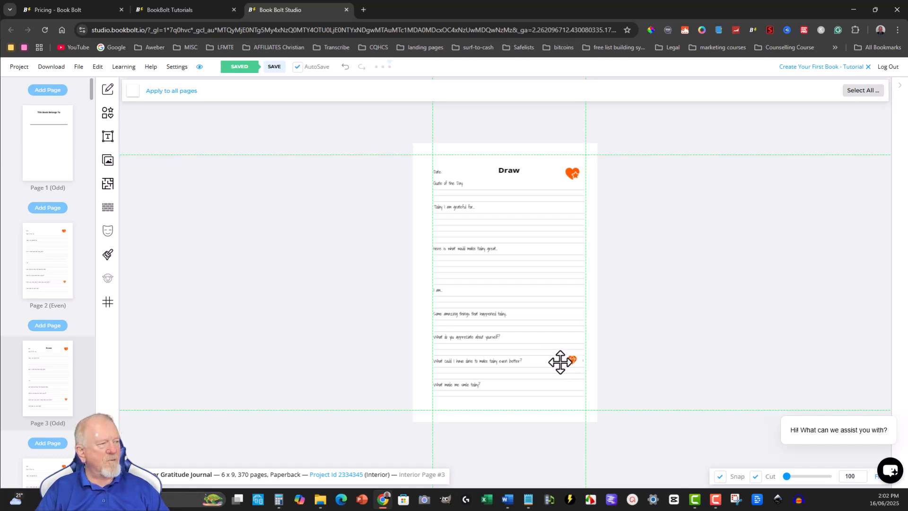
- Shift the small heart and its white box on page 3 to the right margin guide and slightly down, fully covering the moon icon
{"action": "left_click", "coordinate": [559, 360]}
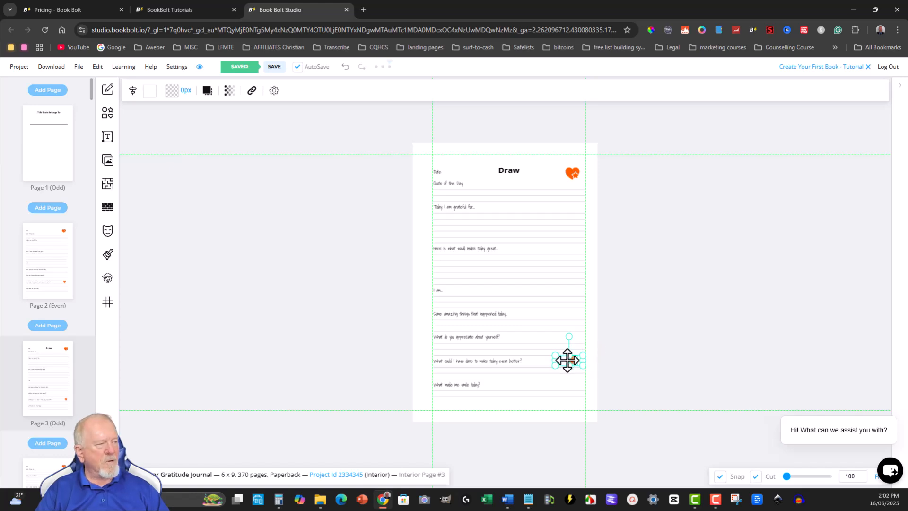
{"action": "left_click_drag", "start_coordinate": [568, 360], "coordinate": [570, 361]}
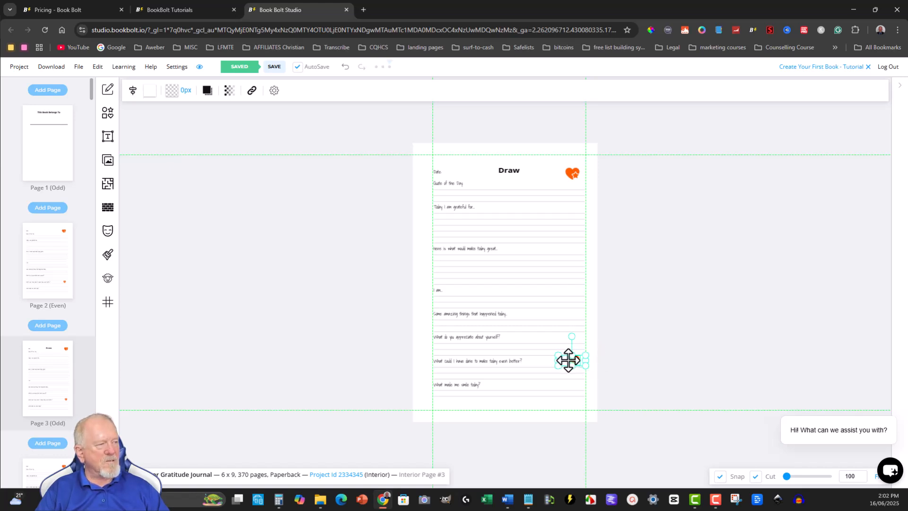
{"action": "left_click", "coordinate": [664, 335]}
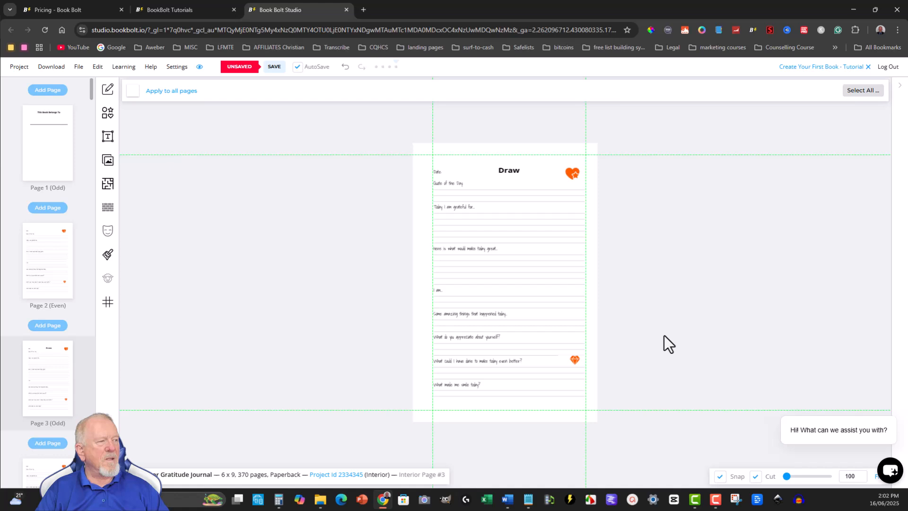
{"action": "left_click", "coordinate": [568, 361]}
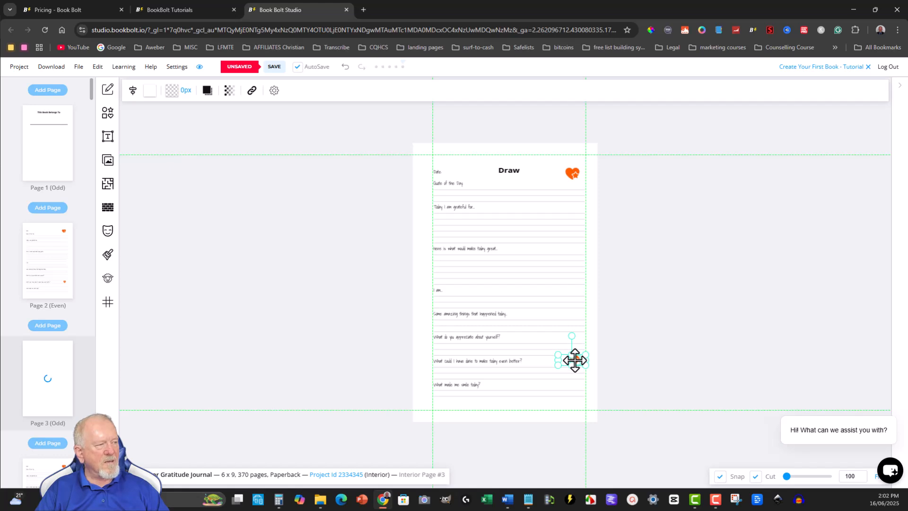
{"action": "left_click_drag", "start_coordinate": [575, 360], "coordinate": [575, 363]}
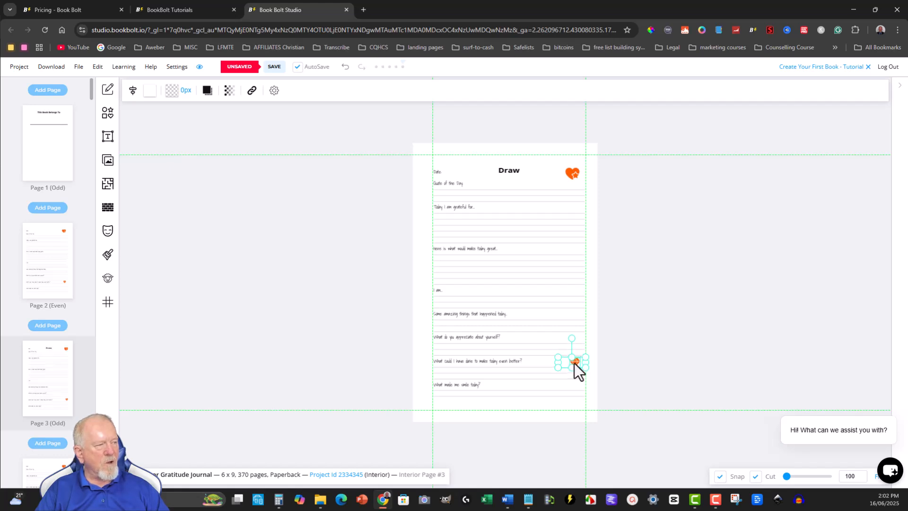
{"action": "left_click", "coordinate": [666, 316]}
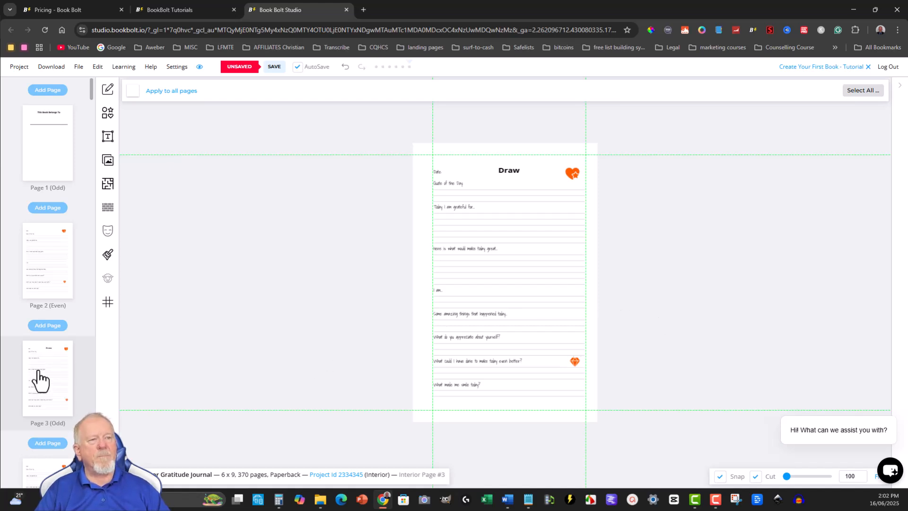
{"action": "right_click", "coordinate": [39, 376]}
{"action": "left_click", "coordinate": [172, 314]}
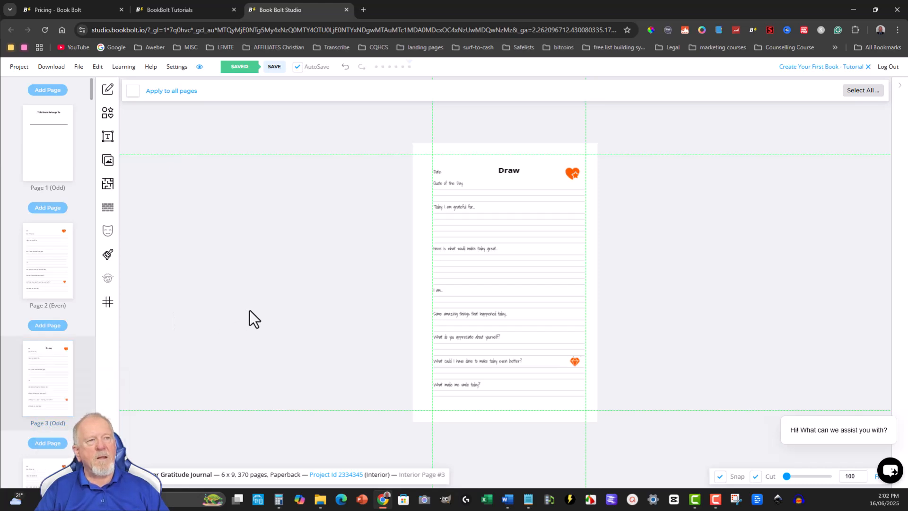
- Clone page 3 onto every odd page except page 1, replacing their content, and check pages 2 and 3
{"action": "right_click", "coordinate": [48, 370]}
{"action": "left_click", "coordinate": [71, 379]}
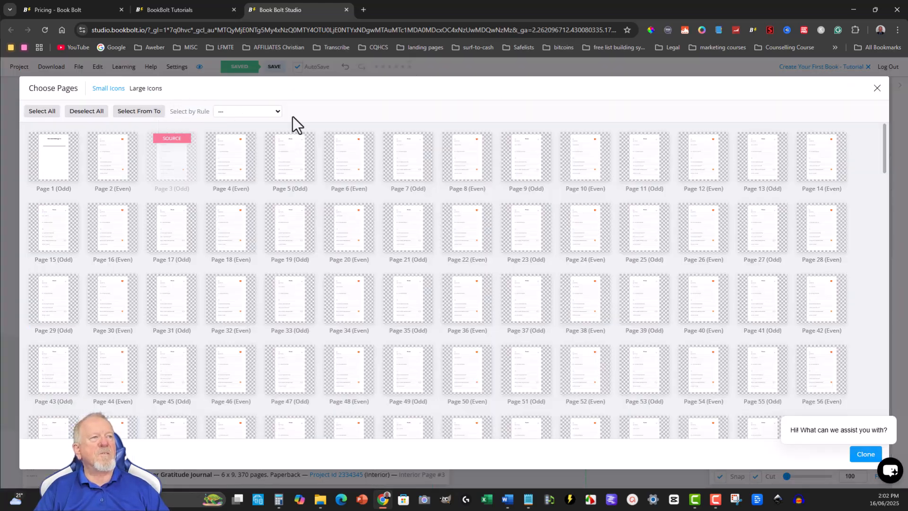
{"action": "left_click", "coordinate": [247, 115]}
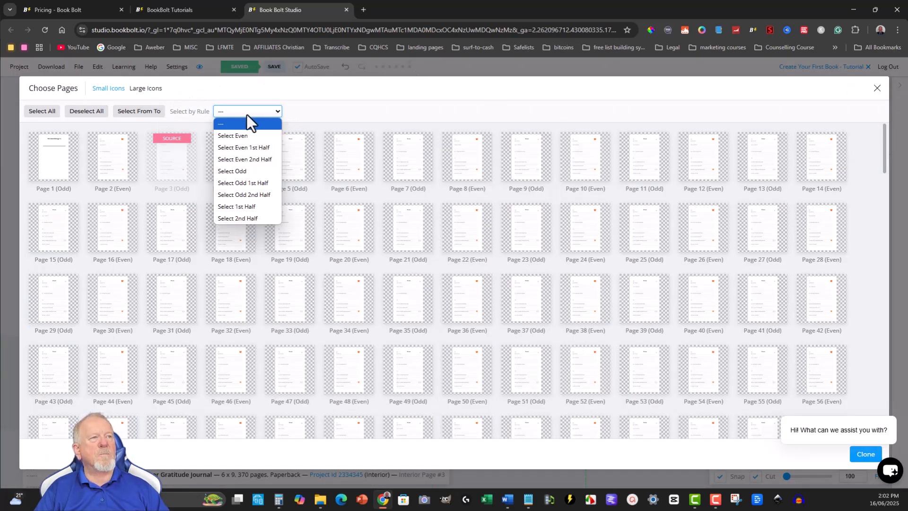
{"action": "left_click", "coordinate": [240, 172]}
{"action": "left_click", "coordinate": [43, 175]}
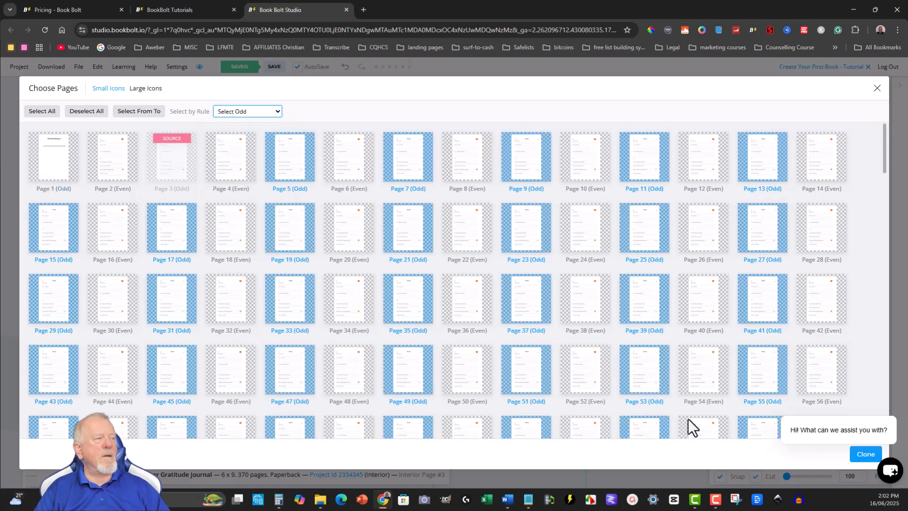
{"action": "left_click", "coordinate": [864, 453]}
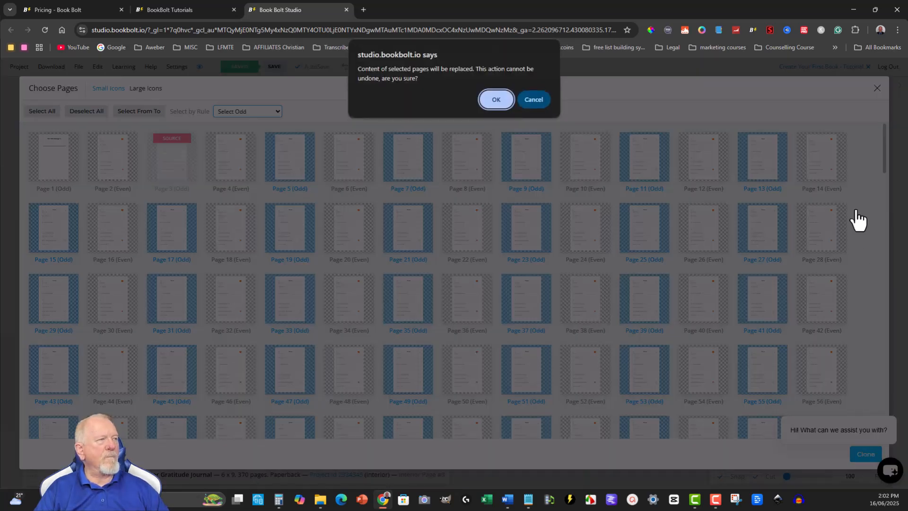
{"action": "left_click", "coordinate": [490, 101]}
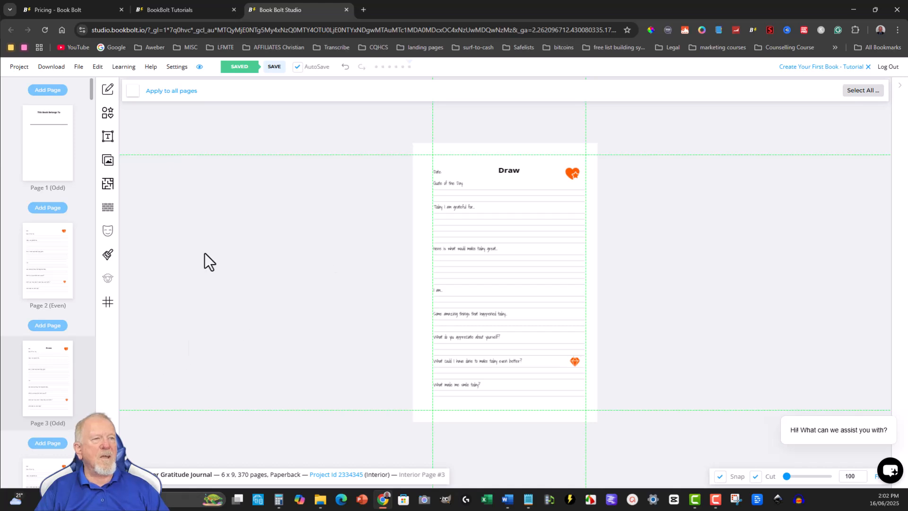
{"action": "left_click", "coordinate": [43, 255]}
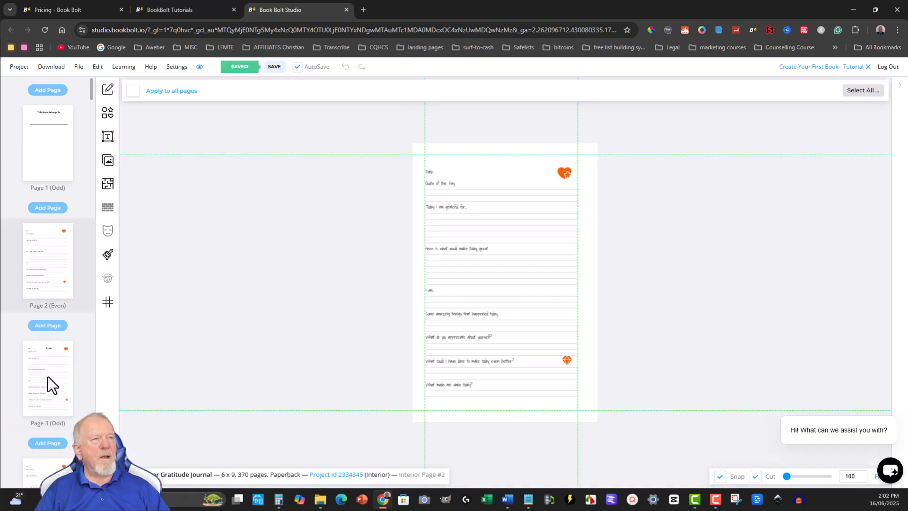
{"action": "left_click", "coordinate": [46, 373]}
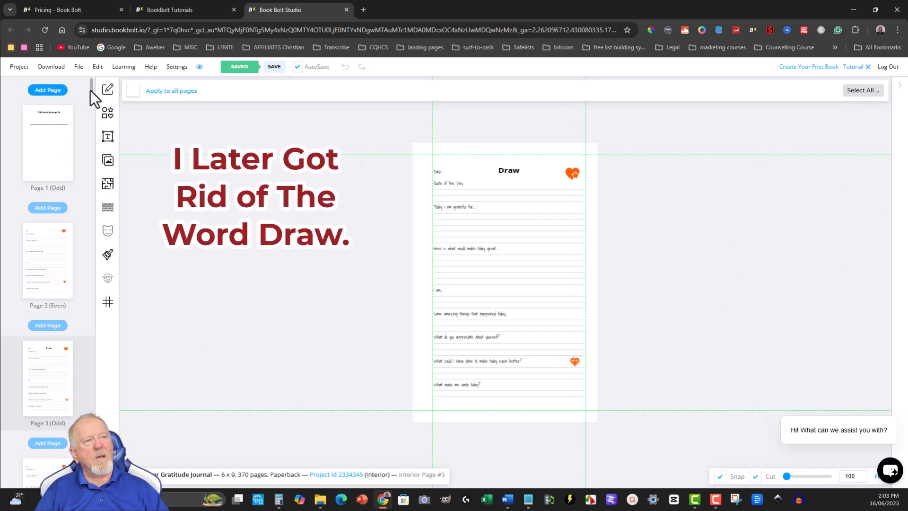
- Clear all content from page 370, the last page of the journal
{"action": "left_click_drag", "start_coordinate": [91, 90], "coordinate": [90, 473]}
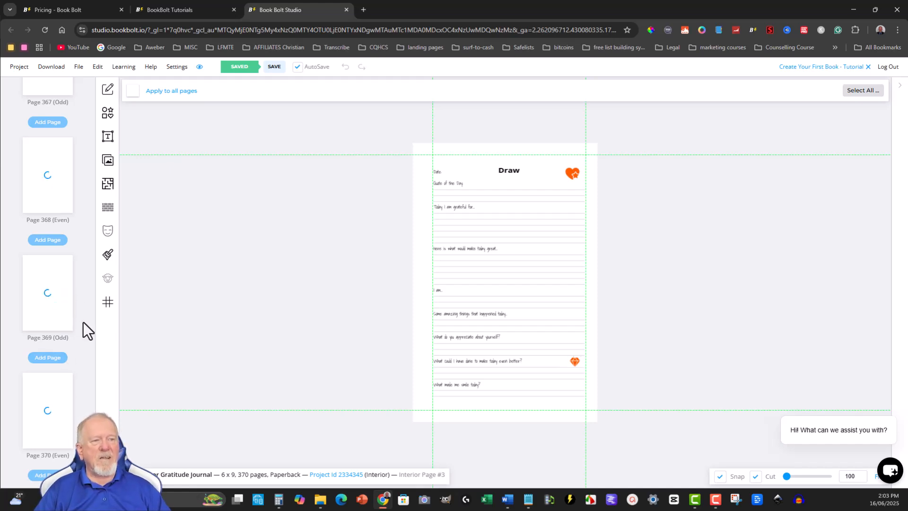
{"action": "left_click", "coordinate": [41, 407]}
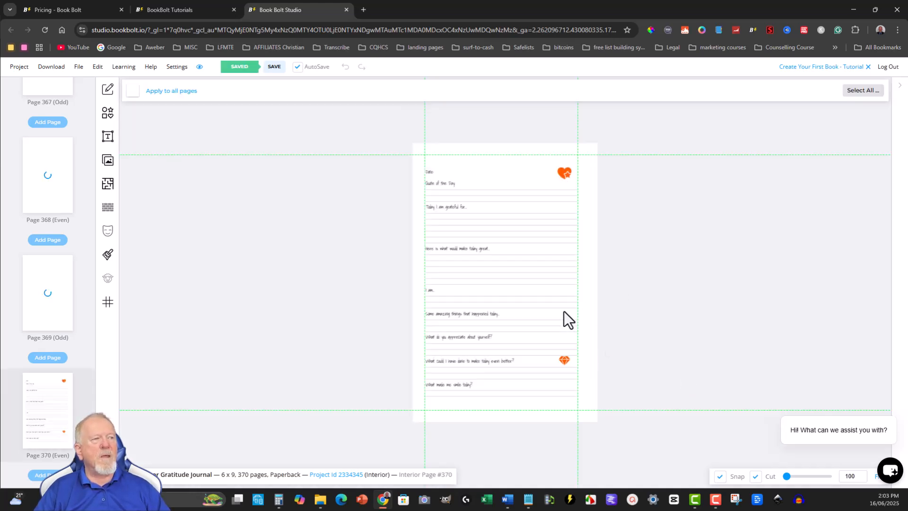
{"action": "right_click", "coordinate": [41, 418]}
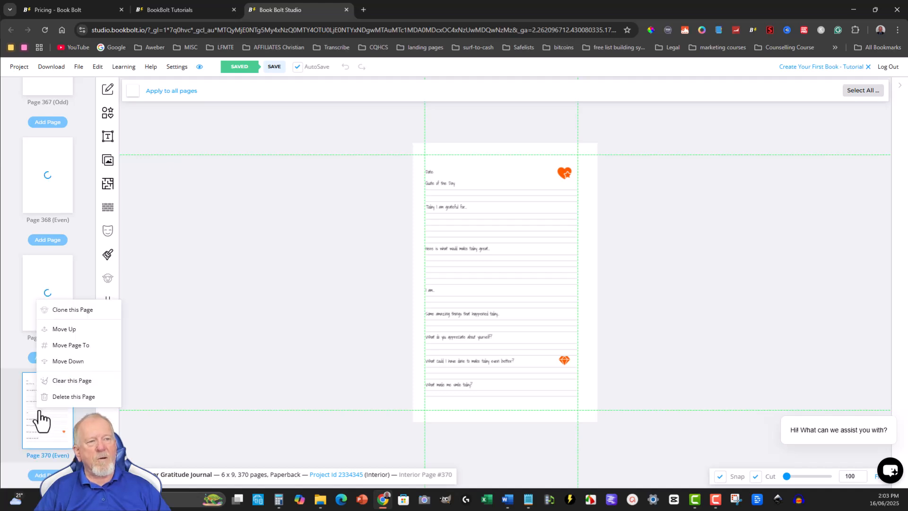
{"action": "left_click", "coordinate": [55, 382]}
{"action": "left_click", "coordinate": [500, 89]}
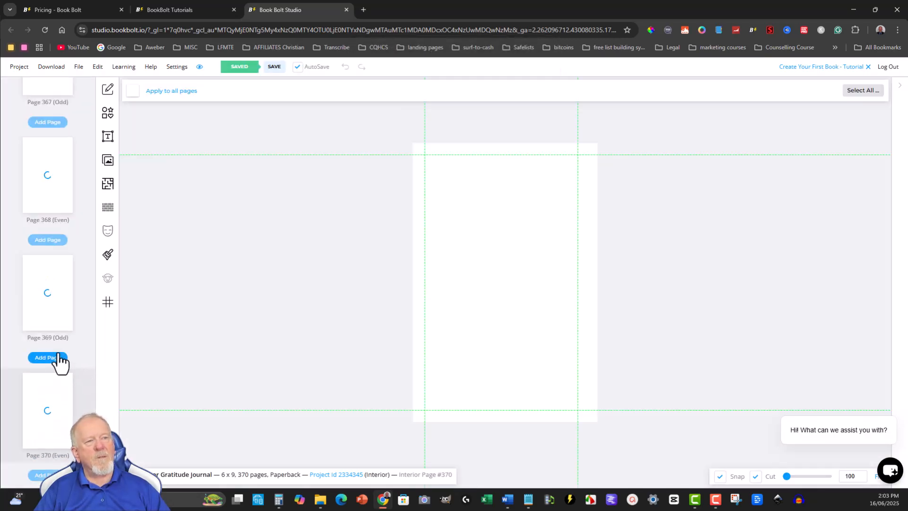
- Clear all content from page 369
{"action": "left_click", "coordinate": [47, 289]}
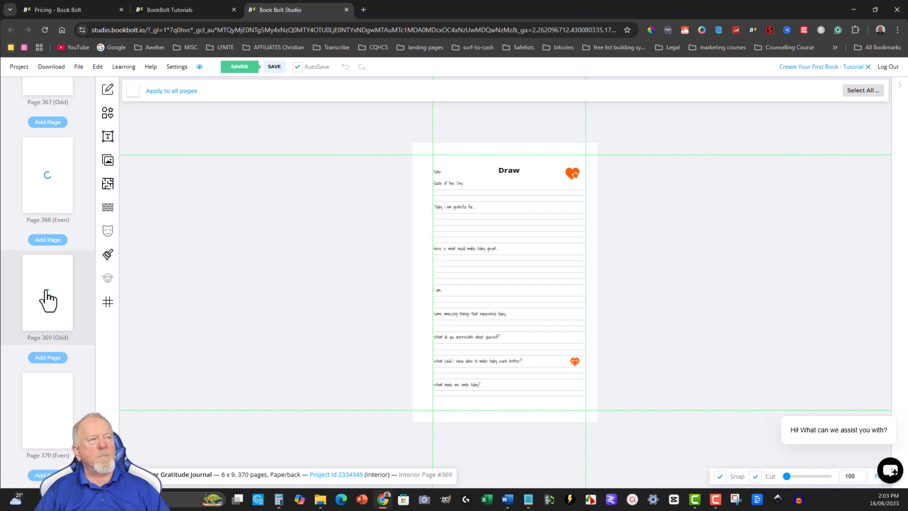
{"action": "right_click", "coordinate": [48, 292]}
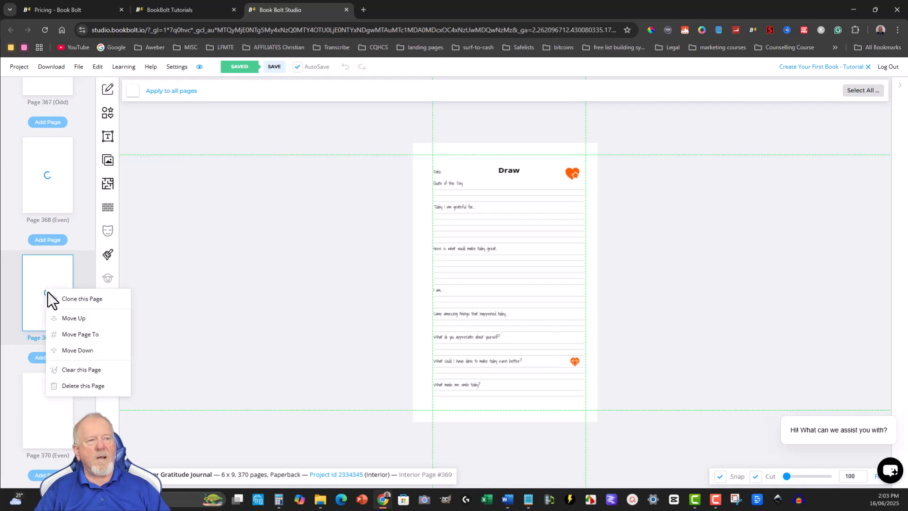
{"action": "left_click", "coordinate": [68, 372]}
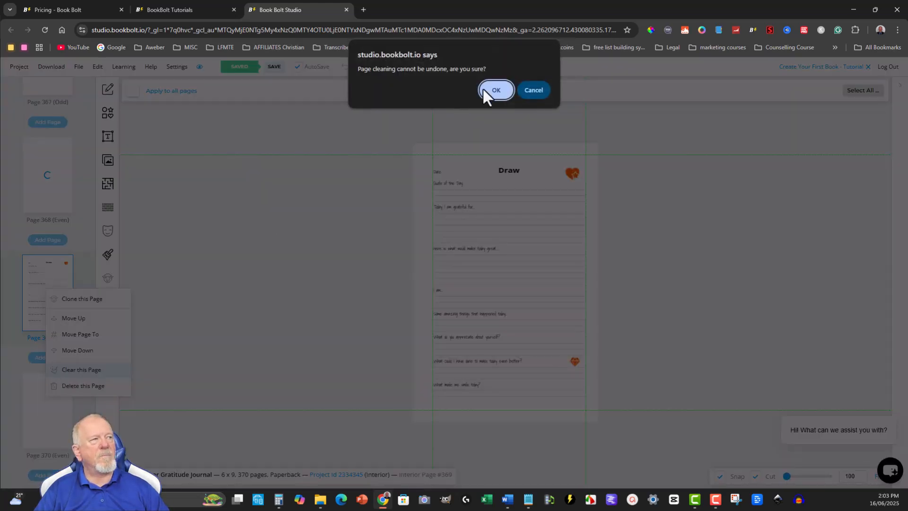
{"action": "left_click", "coordinate": [499, 87]}
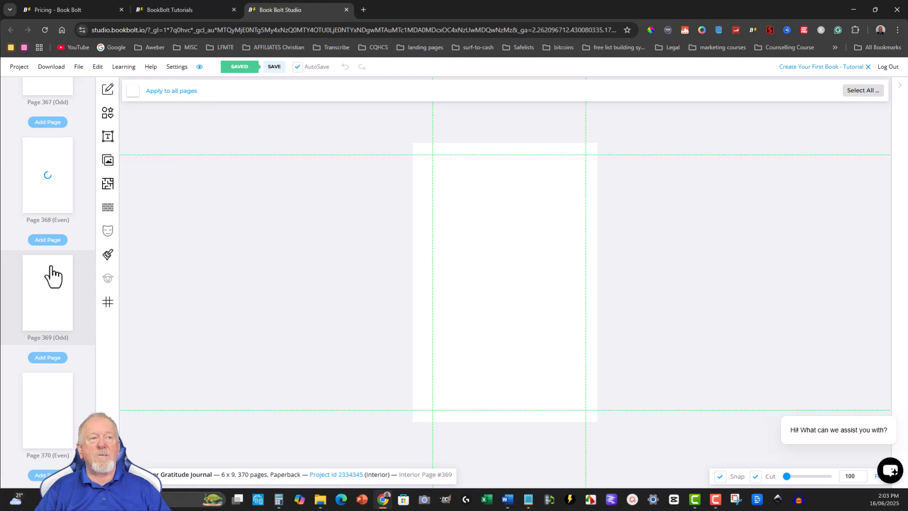
- Clear all content from page 368
{"action": "scroll", "coordinate": [51, 269], "scroll_direction": "up", "scroll_amount": 1}
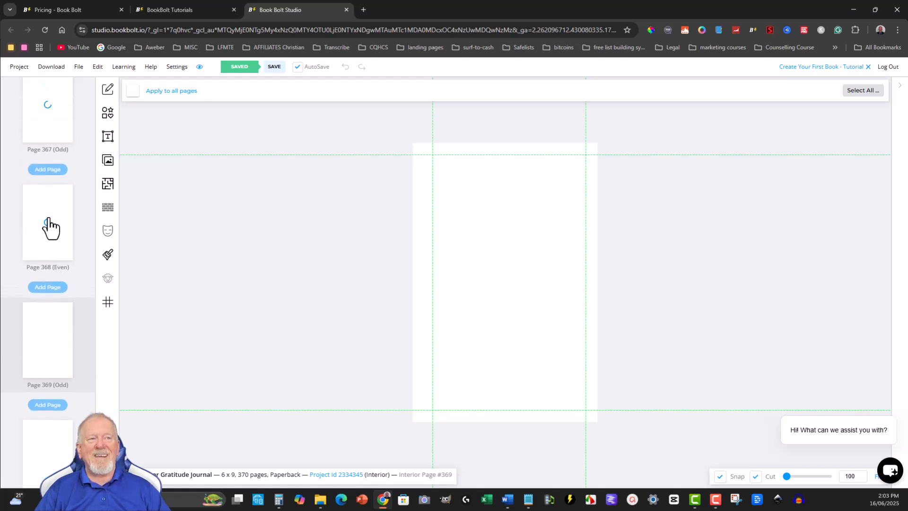
{"action": "left_click", "coordinate": [48, 227]}
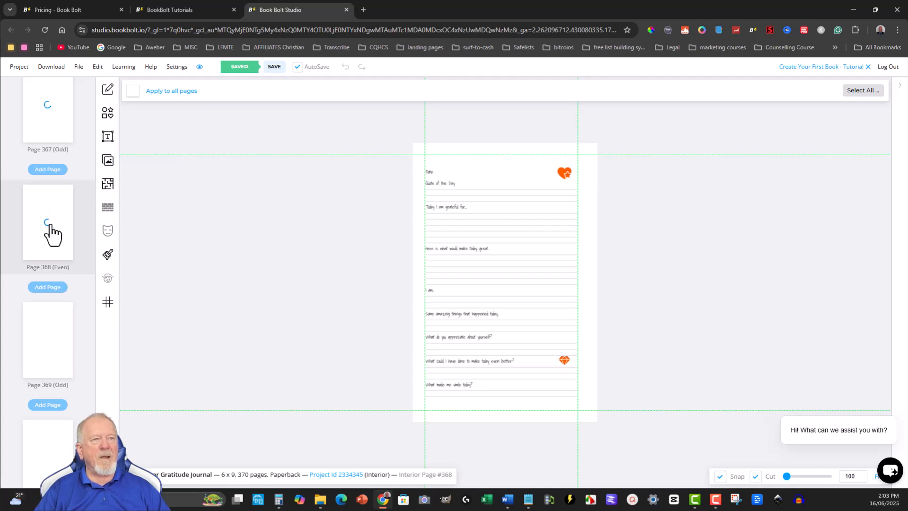
{"action": "right_click", "coordinate": [50, 226]}
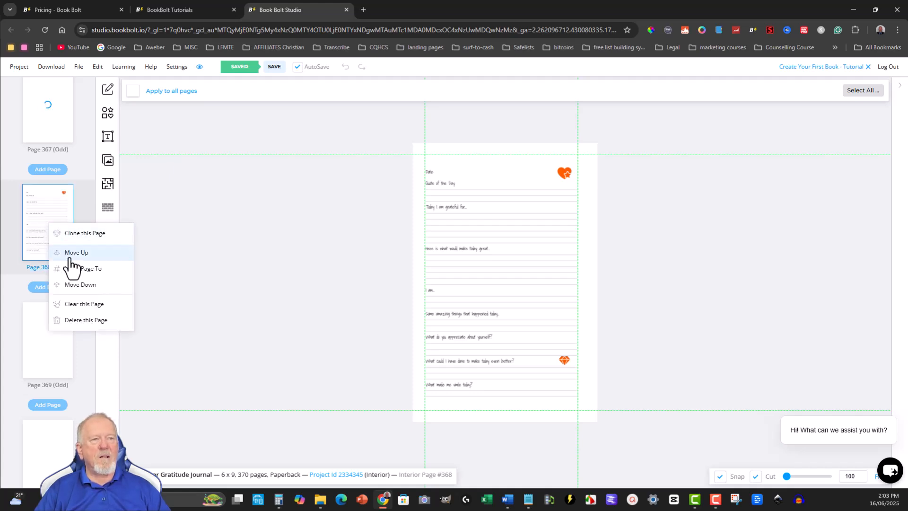
{"action": "left_click", "coordinate": [72, 304]}
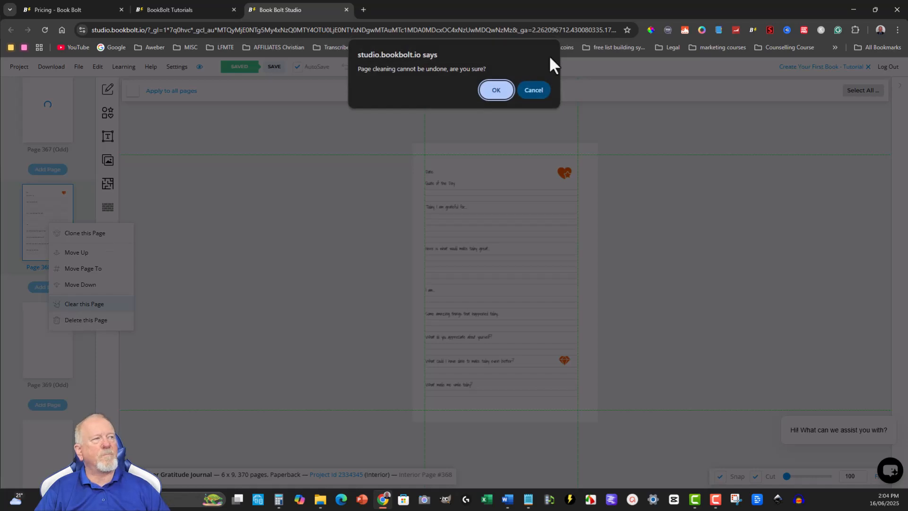
{"action": "left_click", "coordinate": [491, 94]}
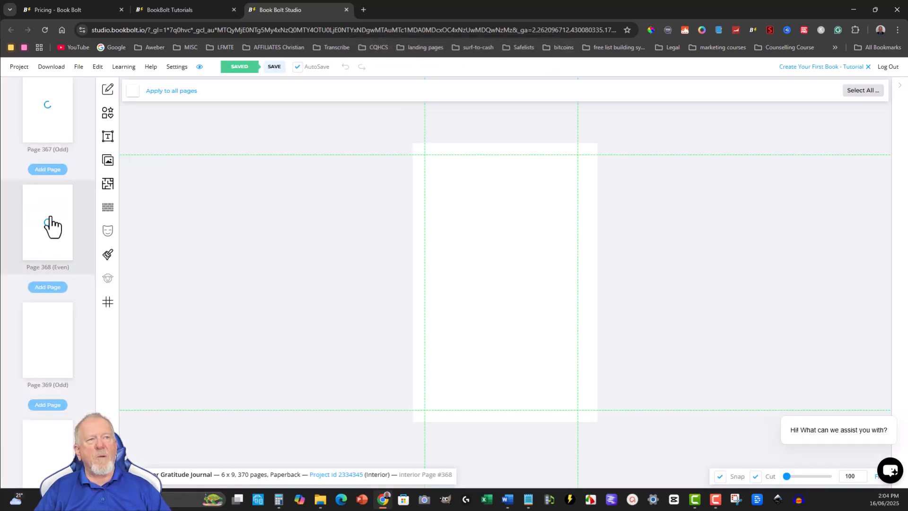
- Clear all content from page 367
{"action": "scroll", "coordinate": [51, 225], "scroll_direction": "up", "scroll_amount": 1}
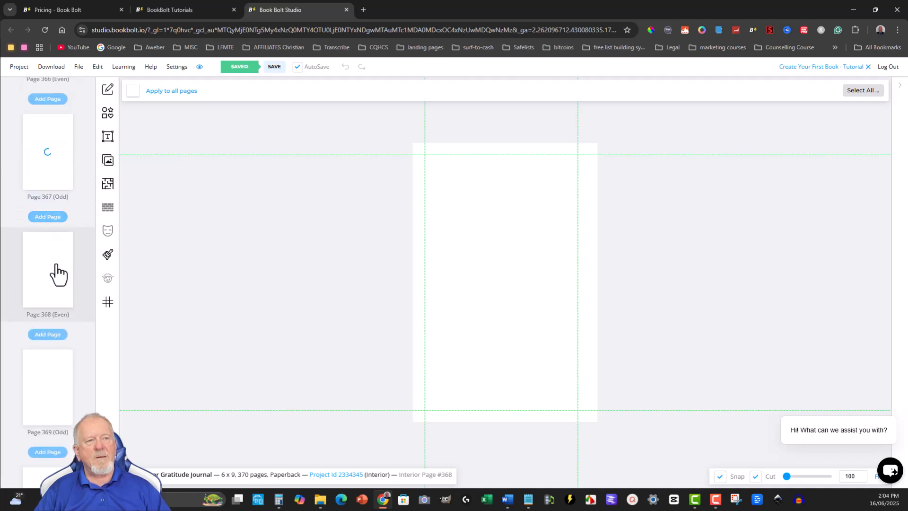
{"action": "right_click", "coordinate": [45, 264]}
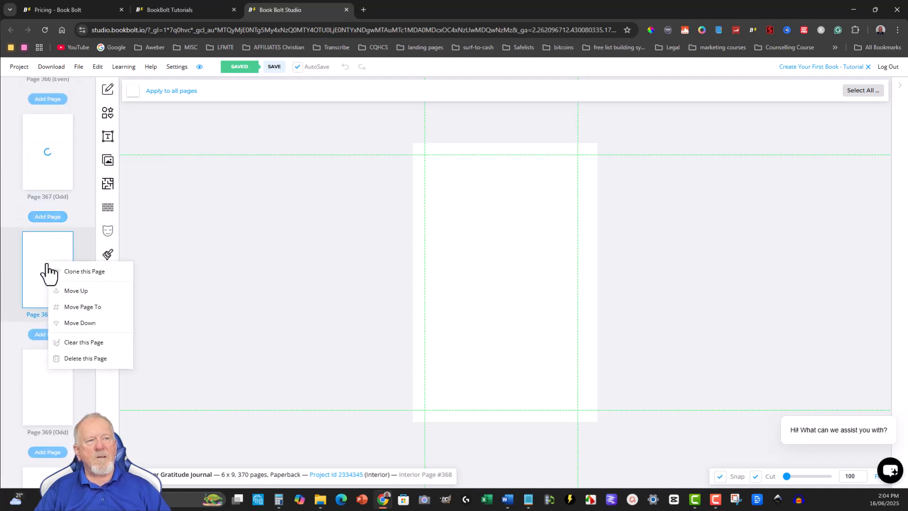
{"action": "left_click", "coordinate": [43, 263]}
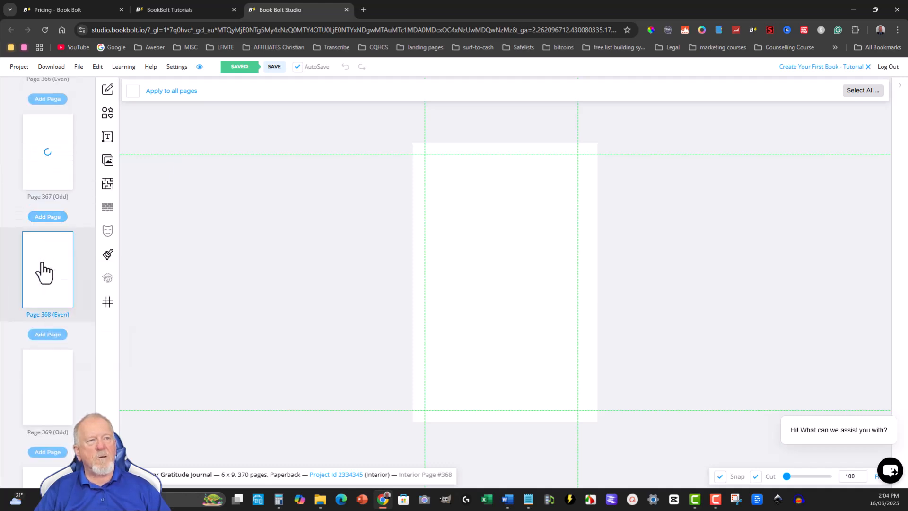
{"action": "left_click", "coordinate": [52, 151]}
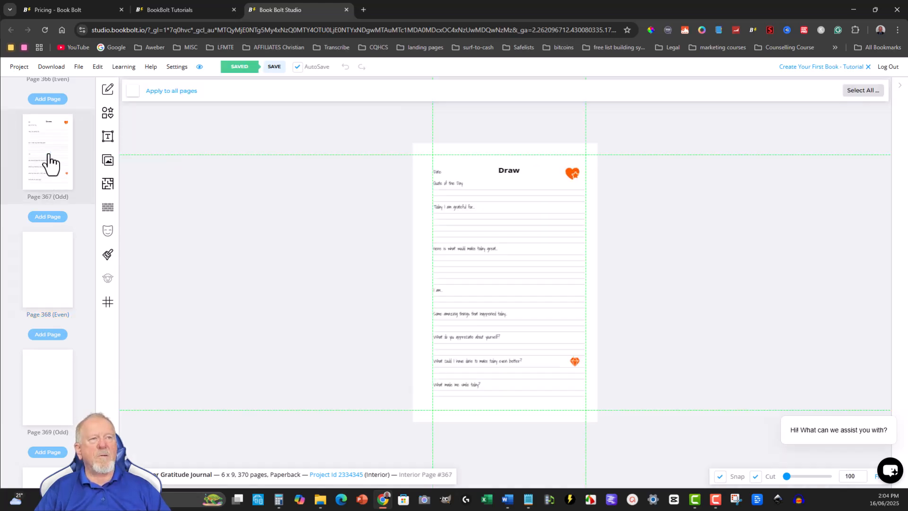
{"action": "right_click", "coordinate": [49, 155]}
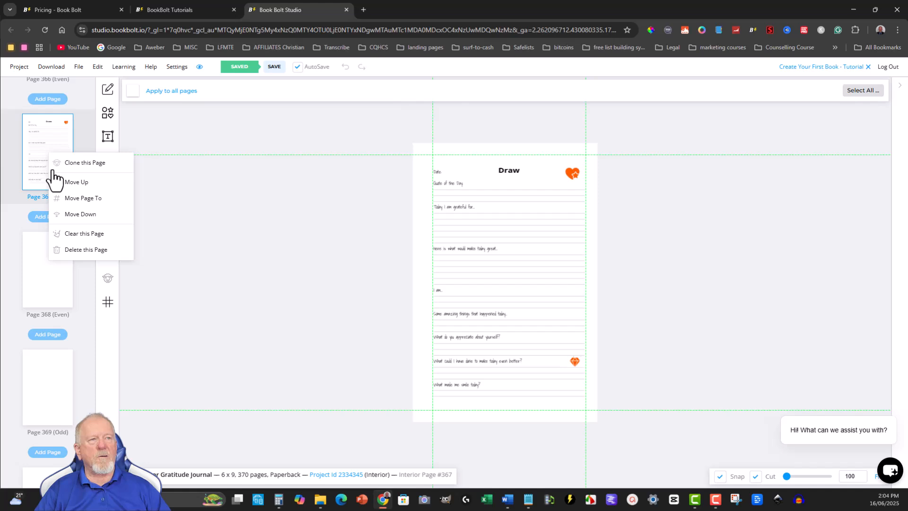
{"action": "left_click", "coordinate": [78, 234]}
{"action": "left_click", "coordinate": [495, 90]}
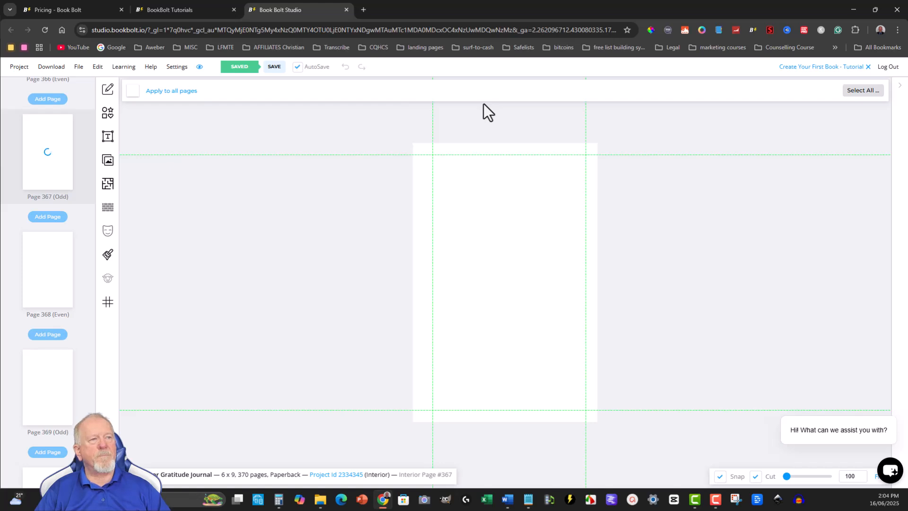
- Add a heading to the blank page 367 and place it near the page's top, roughly centred between the margin guides
{"action": "left_click", "coordinate": [42, 267]}
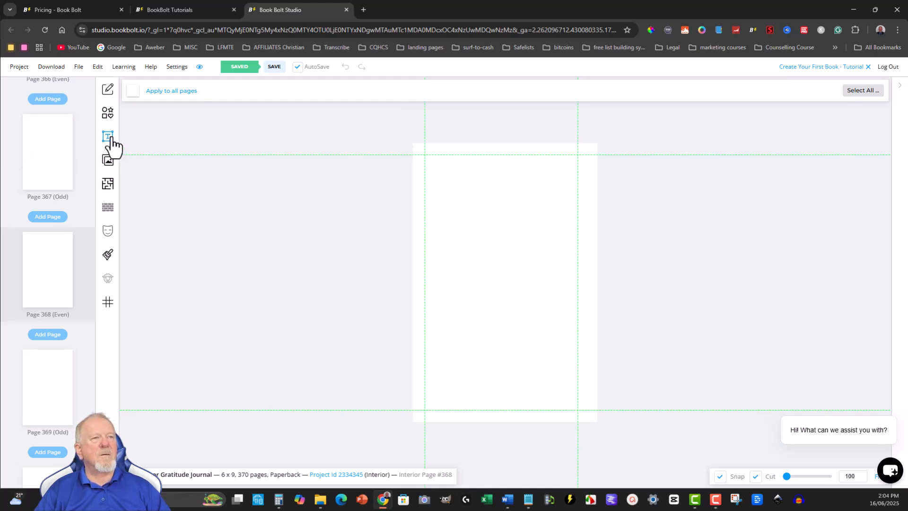
{"action": "left_click", "coordinate": [67, 146]}
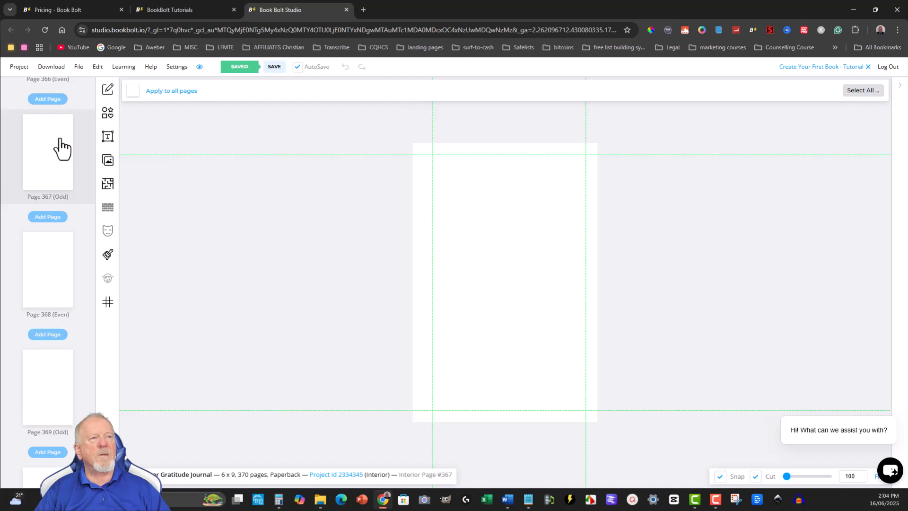
{"action": "left_click", "coordinate": [108, 139]}
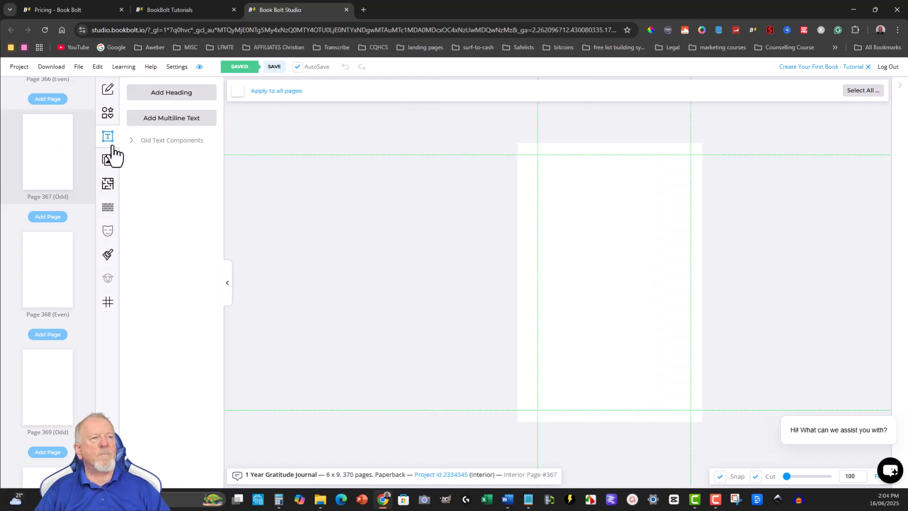
{"action": "left_click", "coordinate": [163, 97]}
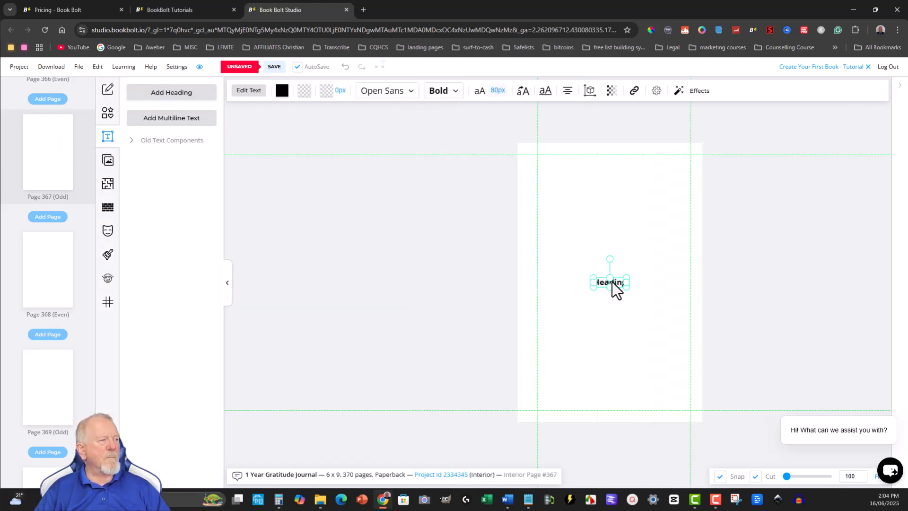
{"action": "left_click_drag", "start_coordinate": [616, 284], "coordinate": [619, 173]}
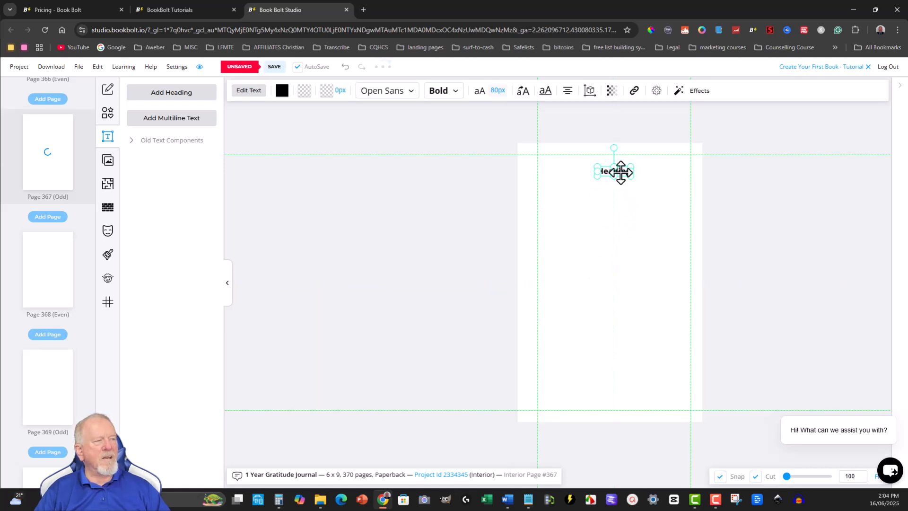
- Change the heading text on page 367 to "Notes"
{"action": "double_click", "coordinate": [620, 171]}
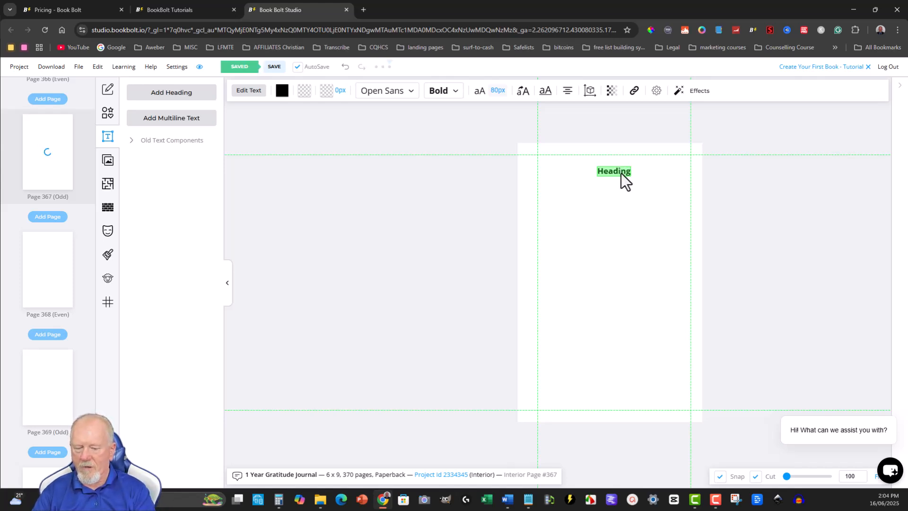
{"action": "type", "text": "Note"}
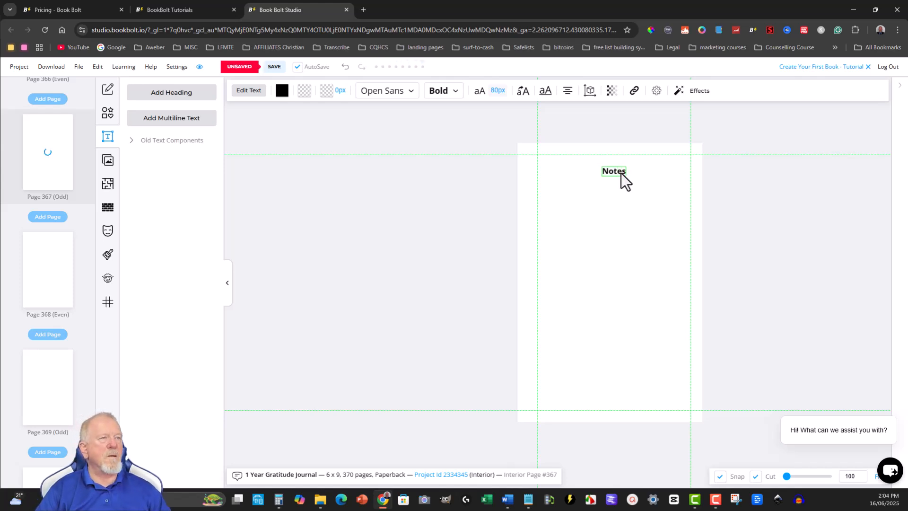
{"action": "type", "text": "s"}
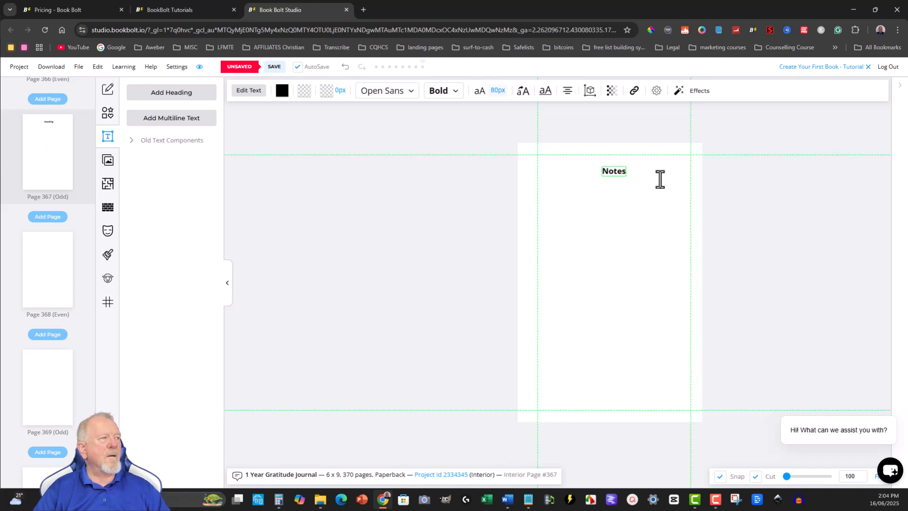
{"action": "left_click", "coordinate": [656, 179]}
- Copy the "Notes" heading on page 367
{"action": "left_click", "coordinate": [612, 169]}
{"action": "right_click", "coordinate": [613, 171]}
{"action": "left_click", "coordinate": [632, 198]}
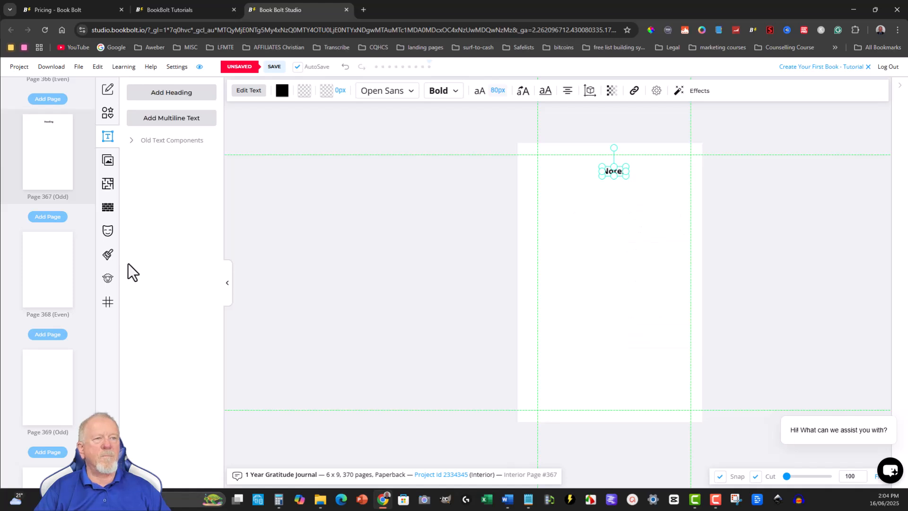
- Paste the copied "Notes" heading onto blank page 368 and save the page
{"action": "left_click", "coordinate": [43, 258]}
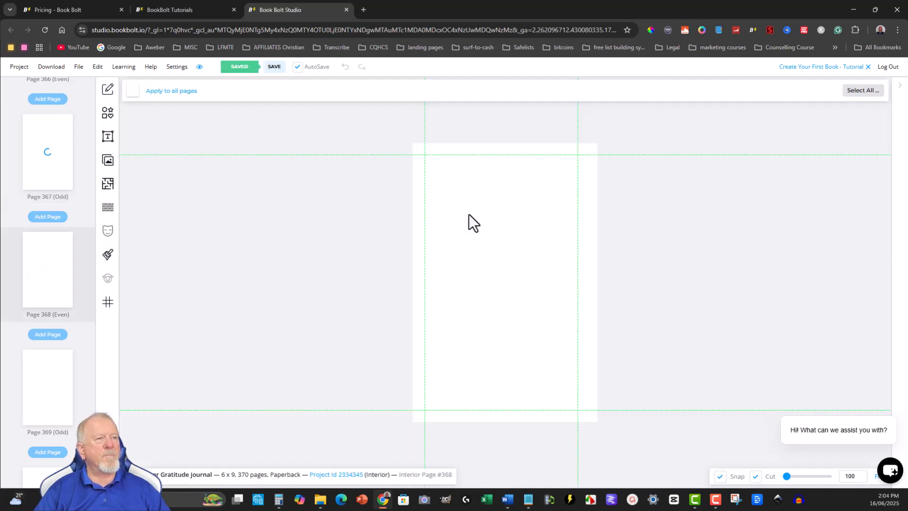
{"action": "key", "text": "ctrl+v"}
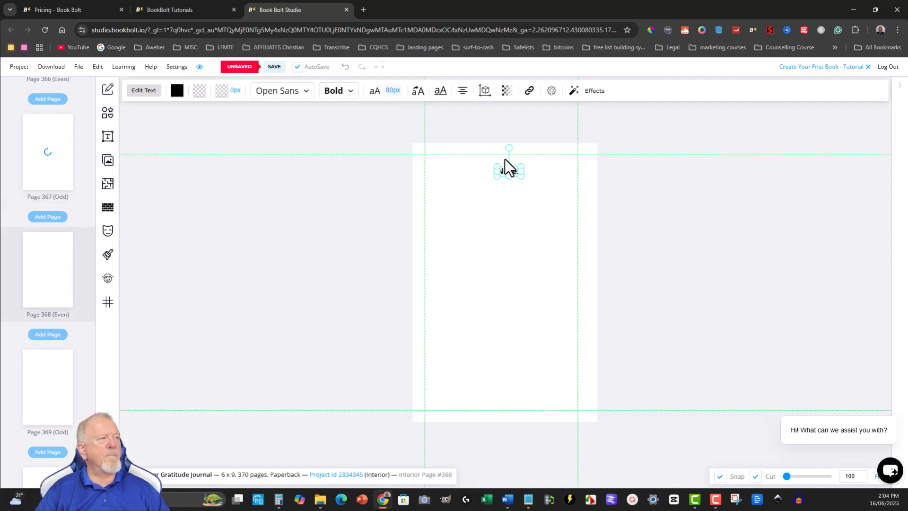
{"action": "left_click", "coordinate": [55, 379]}
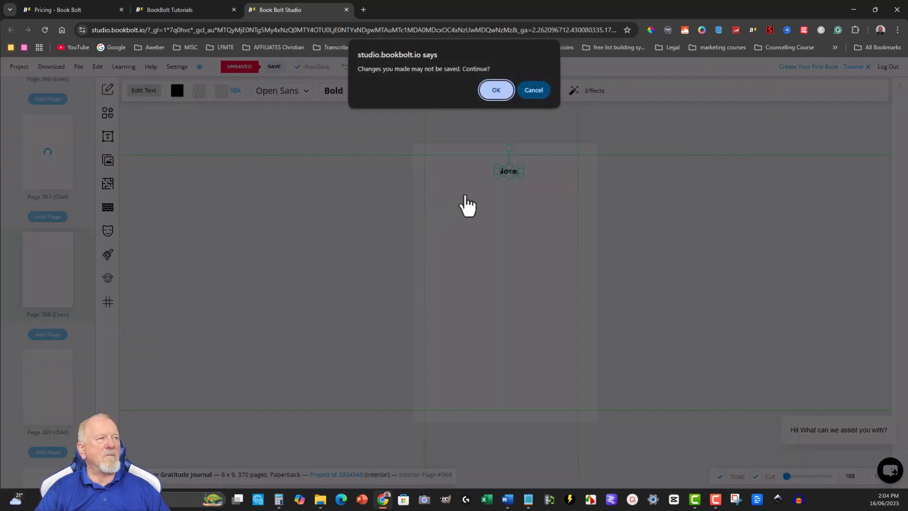
{"action": "left_click", "coordinate": [538, 89]}
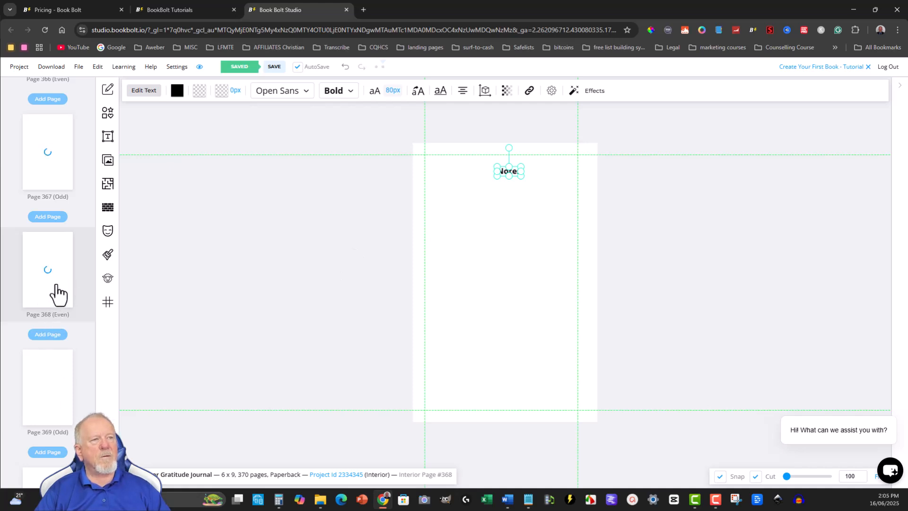
{"action": "left_click", "coordinate": [275, 67]}
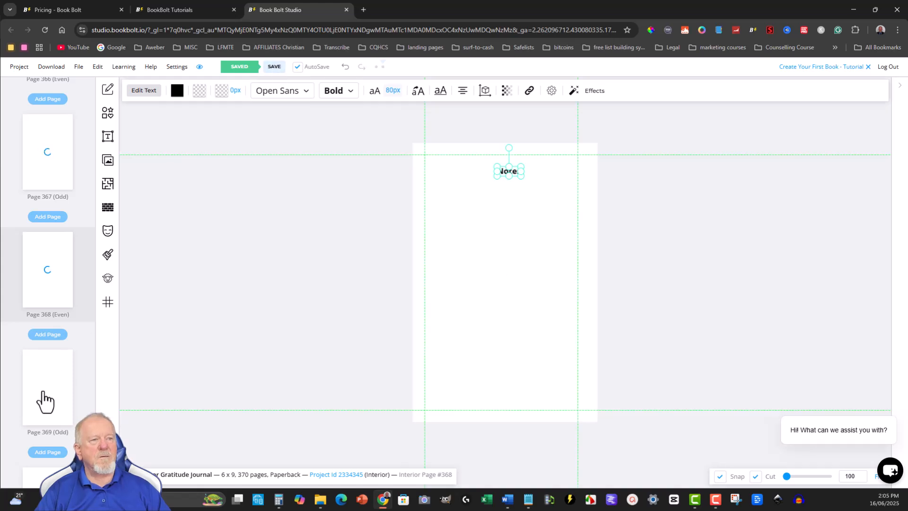
- Paste the "Notes" heading onto blank page 369 and save it
{"action": "left_click", "coordinate": [51, 385]}
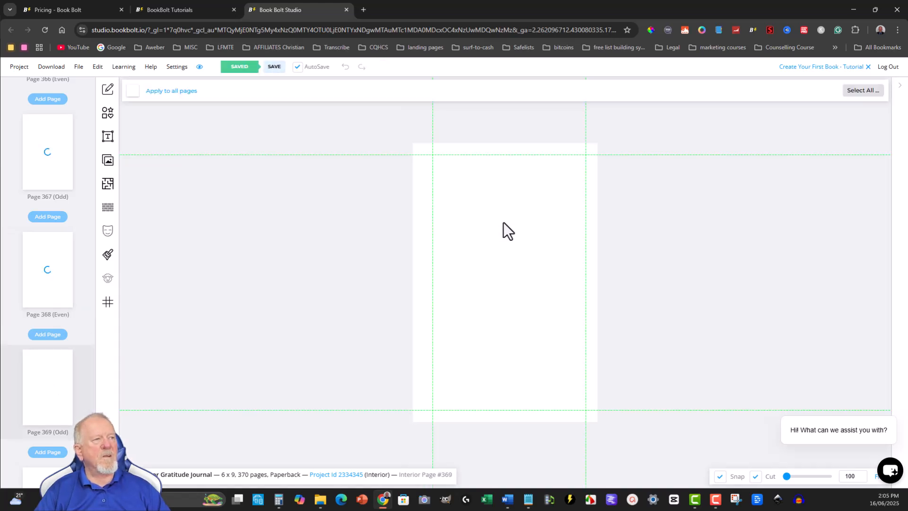
{"action": "key", "text": "ctrl+v"}
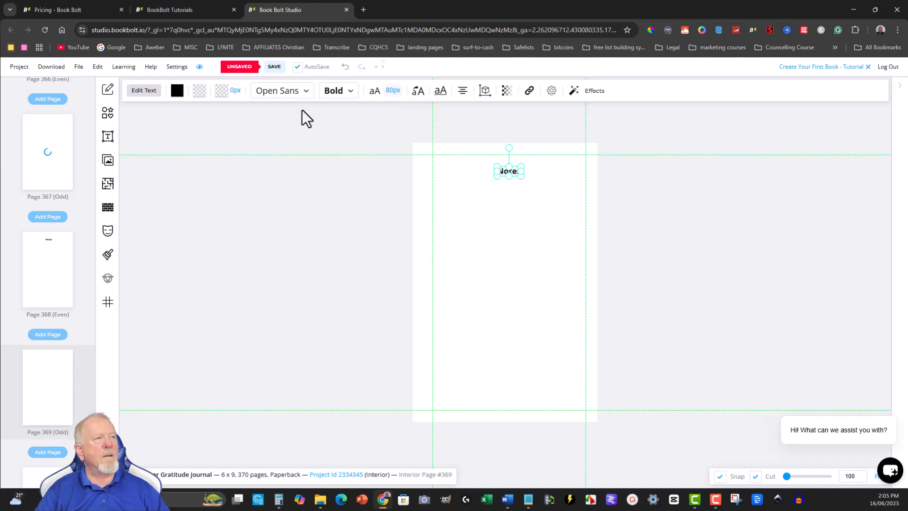
{"action": "left_click", "coordinate": [273, 66]}
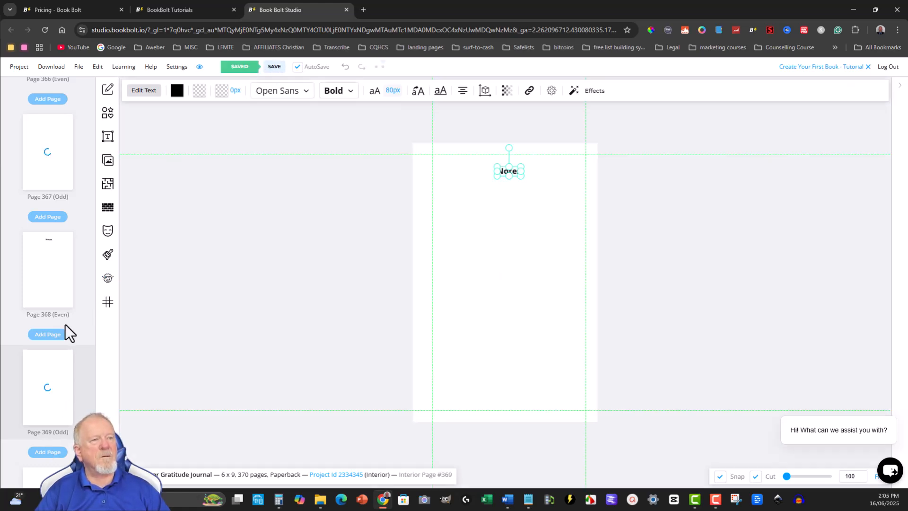
- Add the copied "Notes" heading to page 370, the journal's last page, and save the change
{"action": "scroll", "coordinate": [65, 327], "scroll_direction": "down", "scroll_amount": 2}
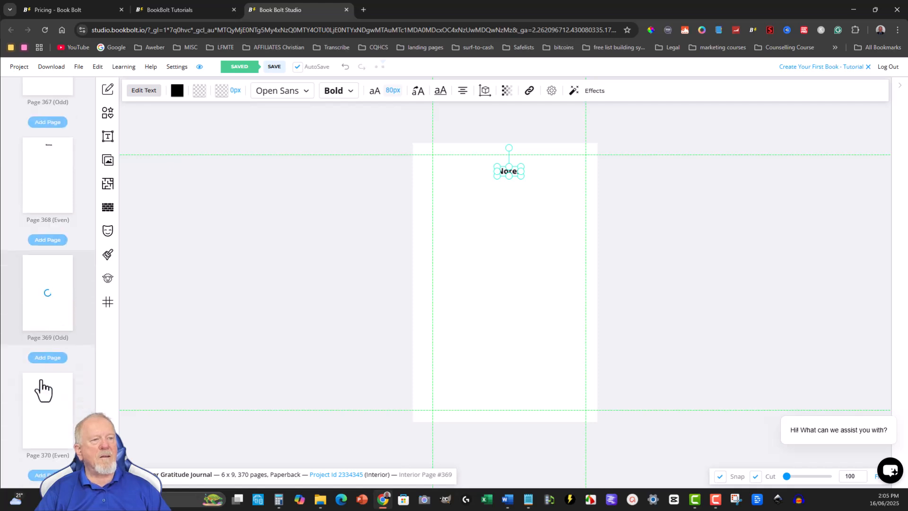
{"action": "left_click", "coordinate": [47, 399]}
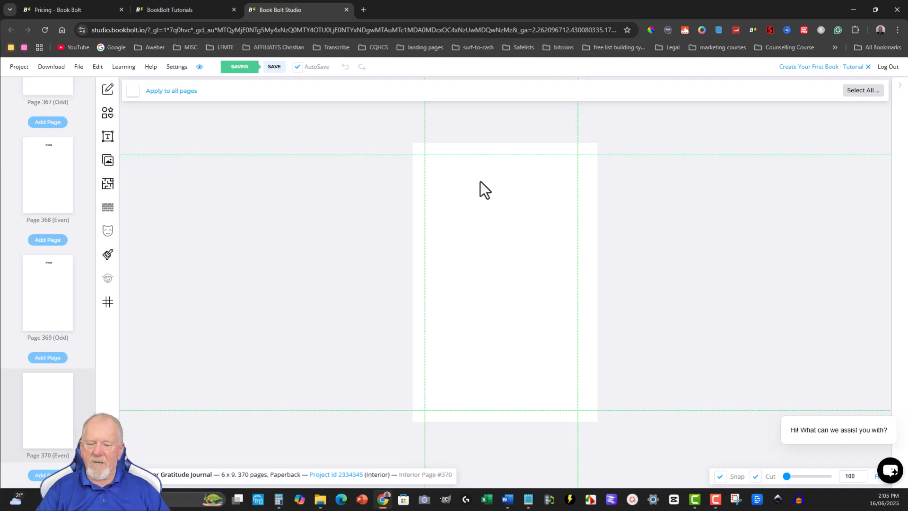
{"action": "key", "text": "ctrl+v"}
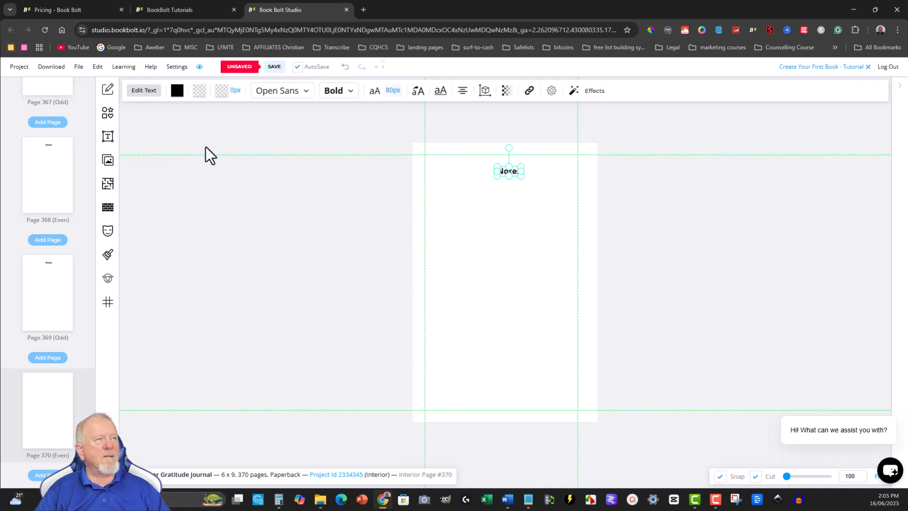
{"action": "left_click", "coordinate": [274, 66]}
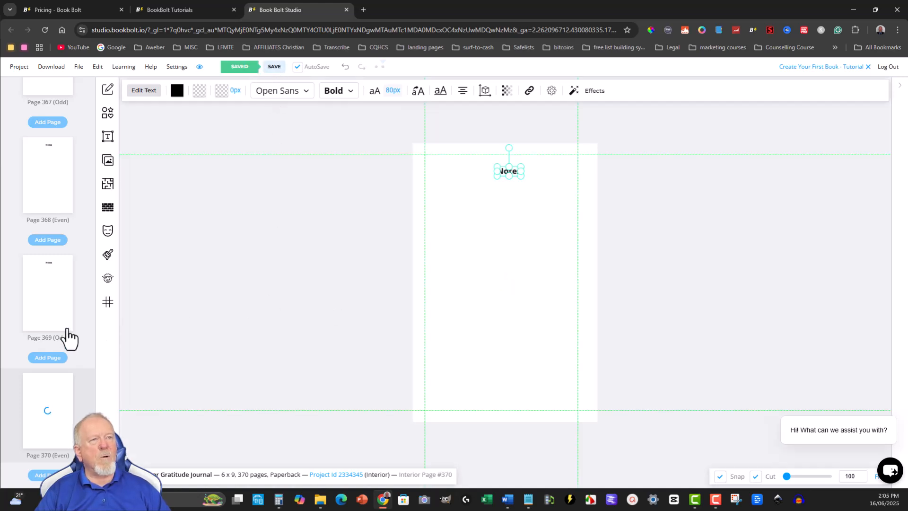
- Return to page 2 near the start of the journal and select its gratitude template to examine the layout
{"action": "scroll", "coordinate": [71, 240], "scroll_direction": "up", "scroll_amount": 15}
{"action": "scroll", "coordinate": [70, 224], "scroll_direction": "up", "scroll_amount": 8}
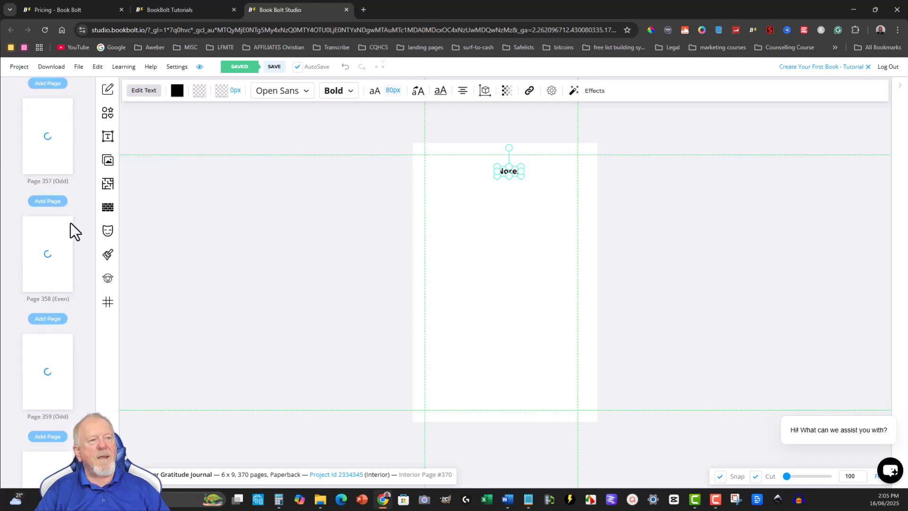
{"action": "left_click_drag", "start_coordinate": [92, 461], "coordinate": [106, 86]}
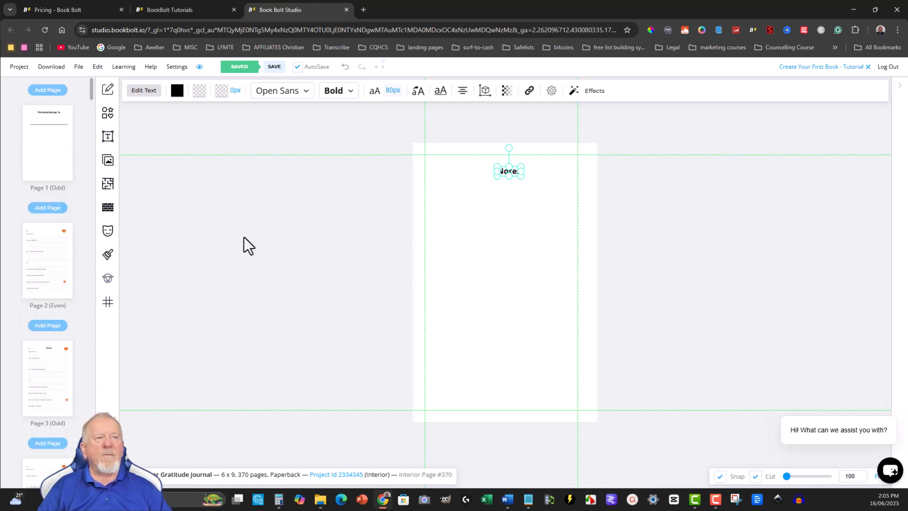
{"action": "left_click", "coordinate": [45, 264]}
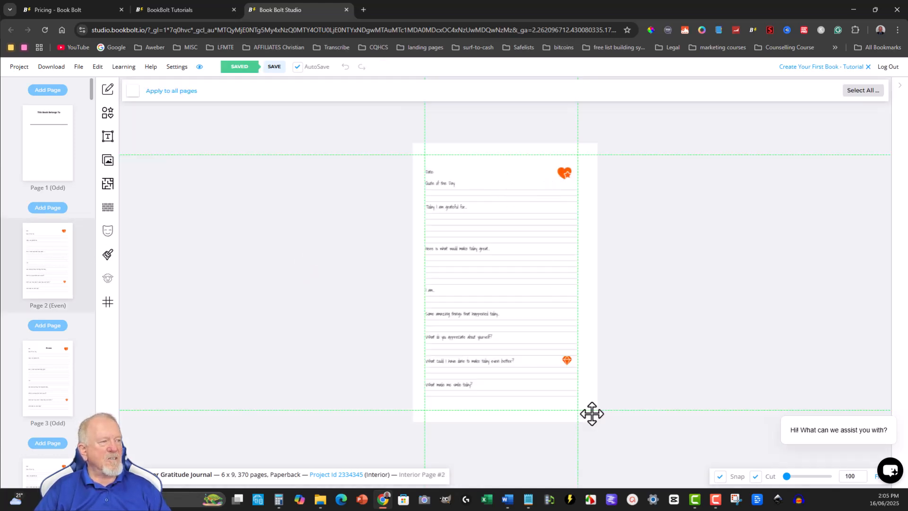
{"action": "left_click", "coordinate": [434, 182]}
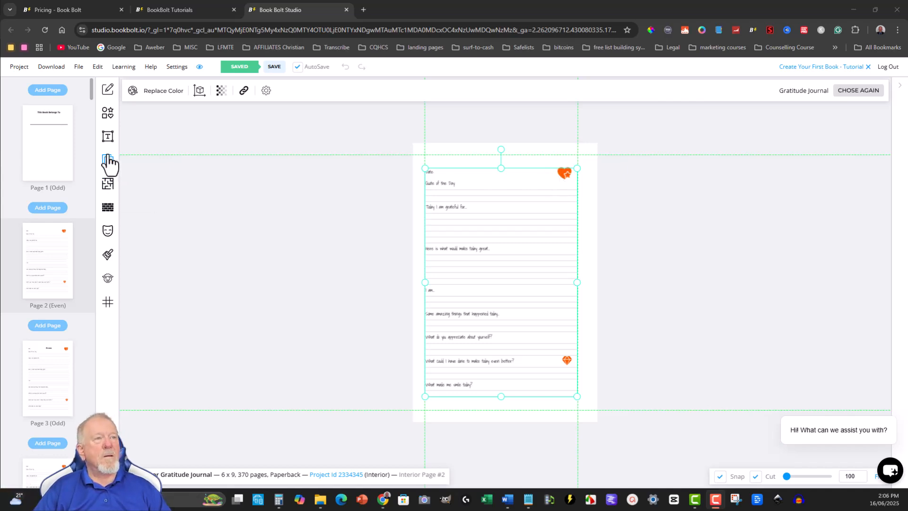
- Add the solid heart shape with a star to page 2 and enlarge it to span the width between the margin guides
{"action": "left_click", "coordinate": [107, 111]}
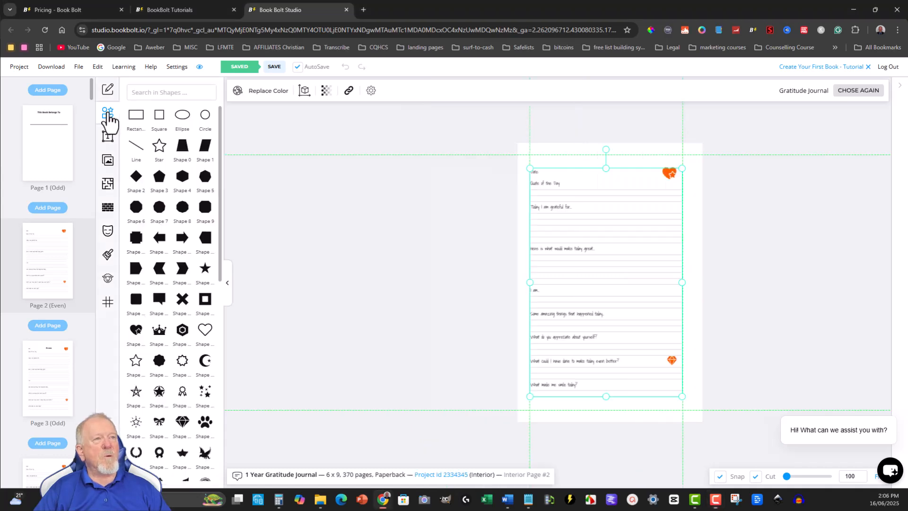
{"action": "left_click", "coordinate": [137, 330]}
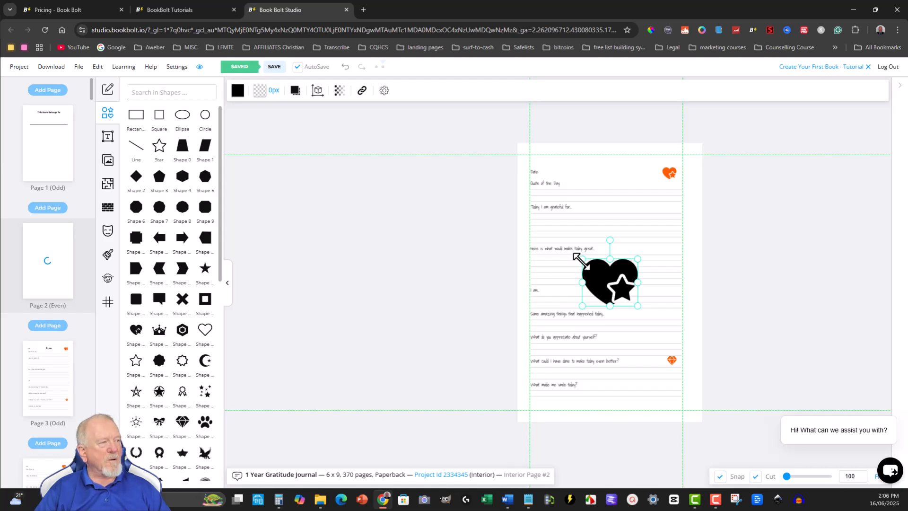
{"action": "left_click_drag", "start_coordinate": [582, 259], "coordinate": [519, 202]}
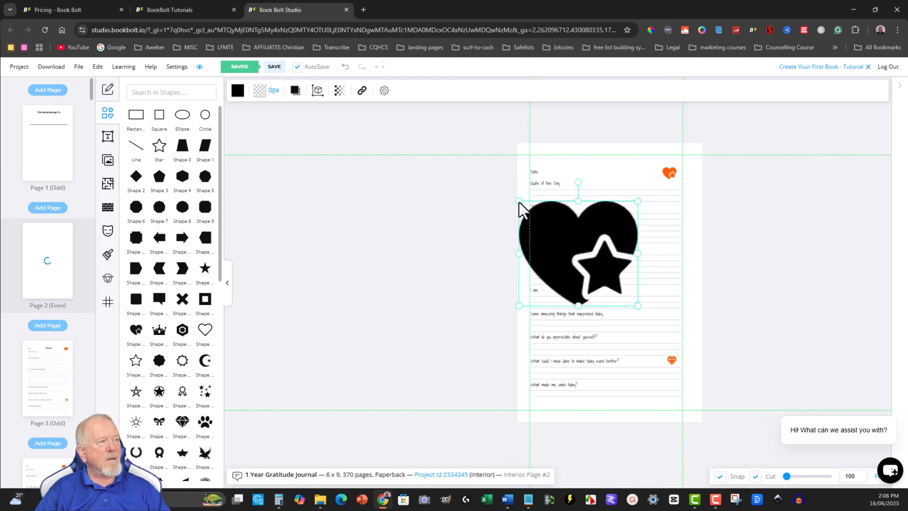
{"action": "left_click_drag", "start_coordinate": [639, 306], "coordinate": [693, 373]}
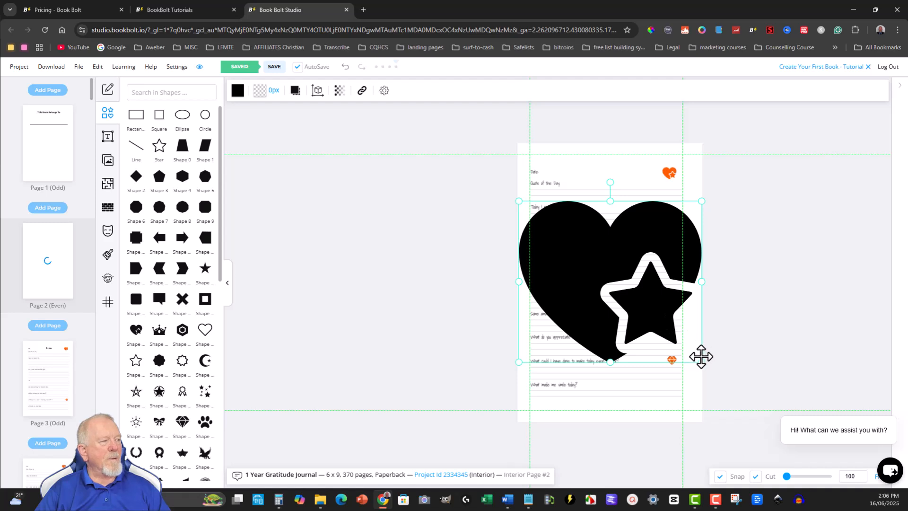
{"action": "left_click_drag", "start_coordinate": [701, 361], "coordinate": [682, 344]}
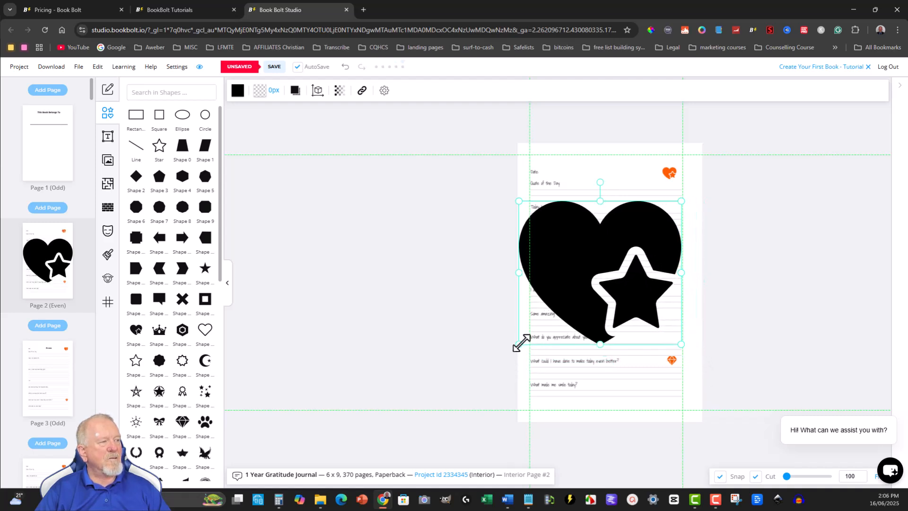
{"action": "left_click_drag", "start_coordinate": [520, 344], "coordinate": [531, 330]}
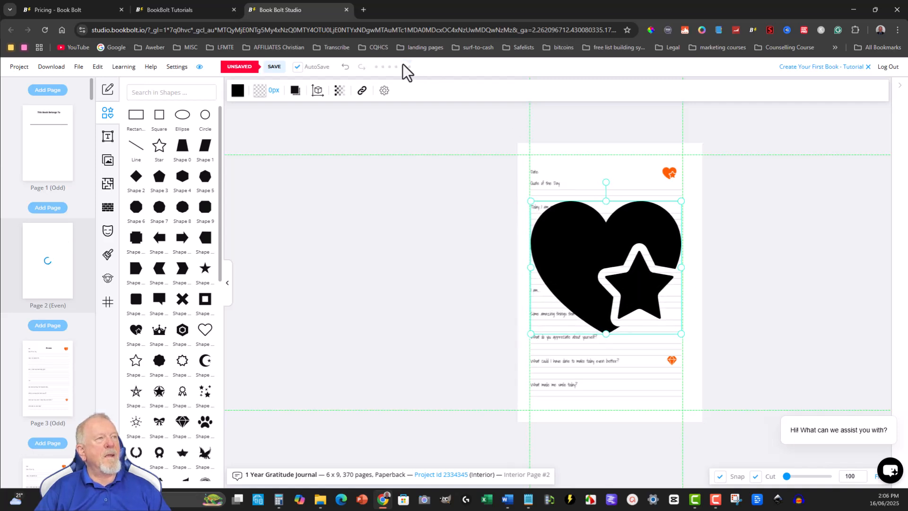
- Set the large heart shape's opacity to 2 as a faint background, and delete the shape from page 2
{"action": "left_click", "coordinate": [339, 91]}
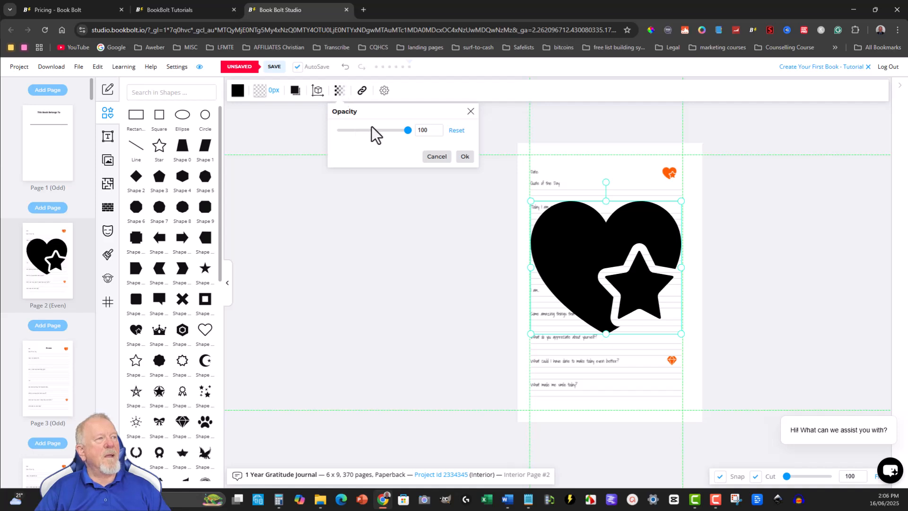
{"action": "left_click_drag", "start_coordinate": [406, 130], "coordinate": [342, 131]}
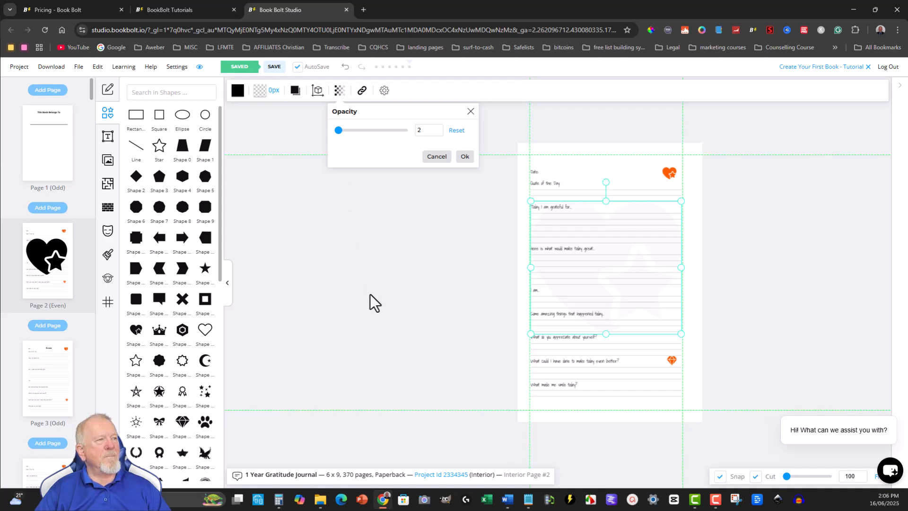
{"action": "left_click", "coordinate": [464, 157]}
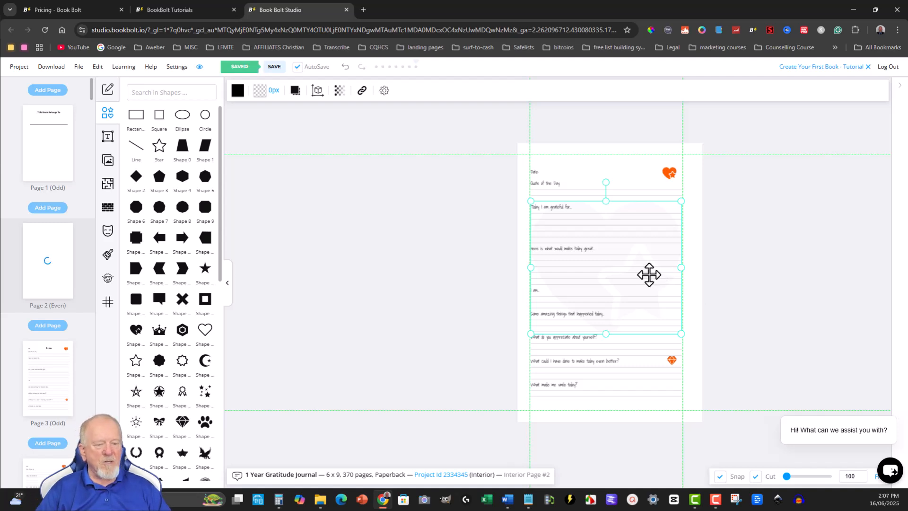
{"action": "key", "text": "Delete"}
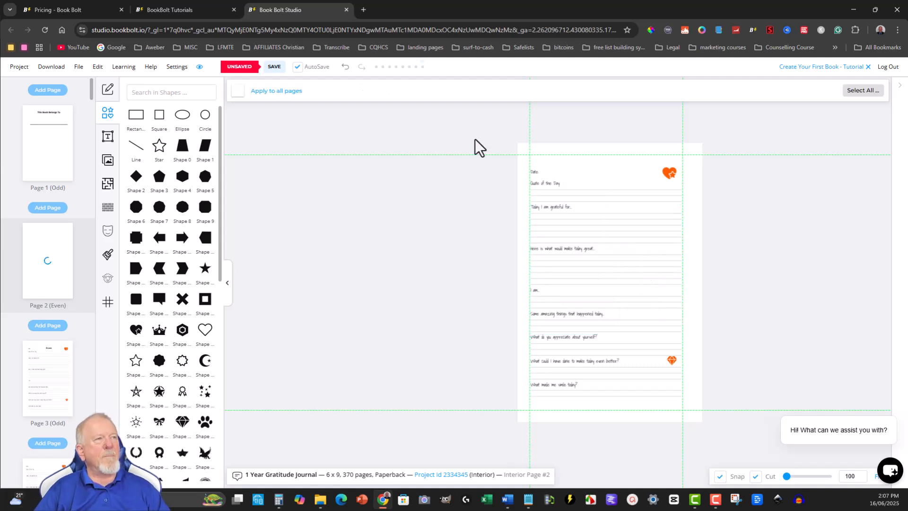